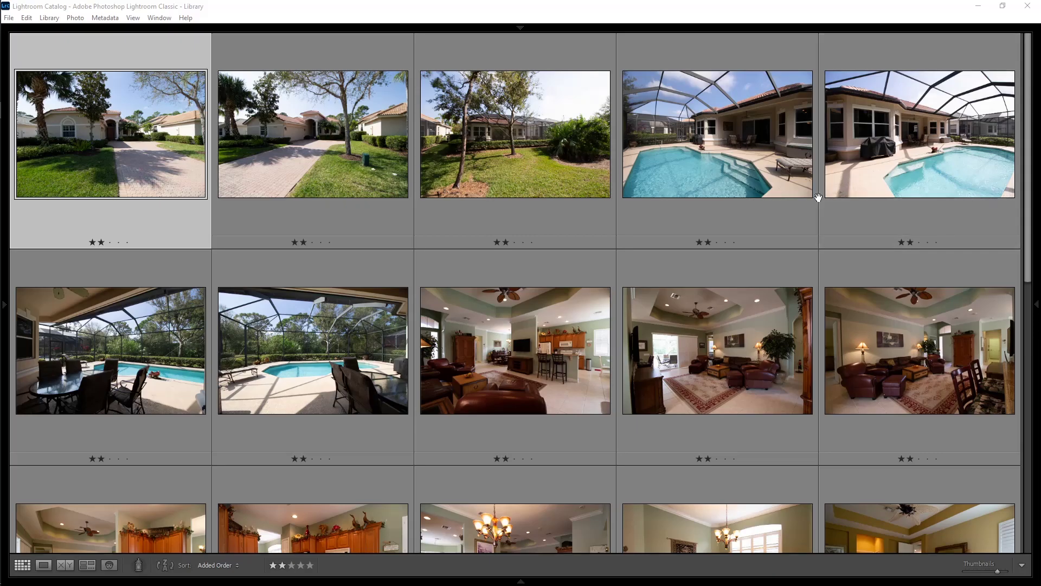
Open the first front-exterior photo of the house in the Develop module and apply the Outside 1 preset.
scroll(818, 197, down, 5)
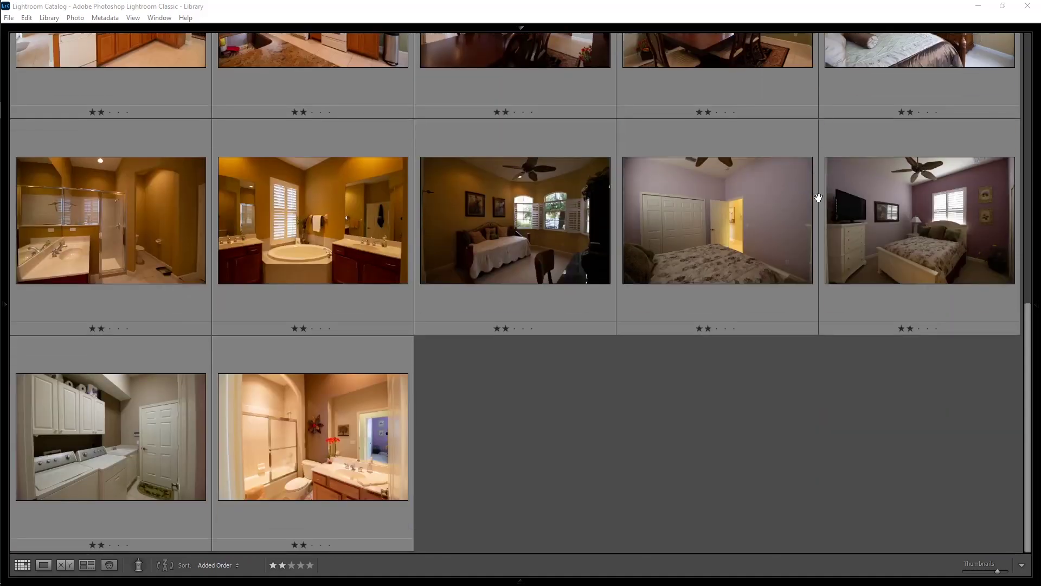
scroll(818, 197, up, 5)
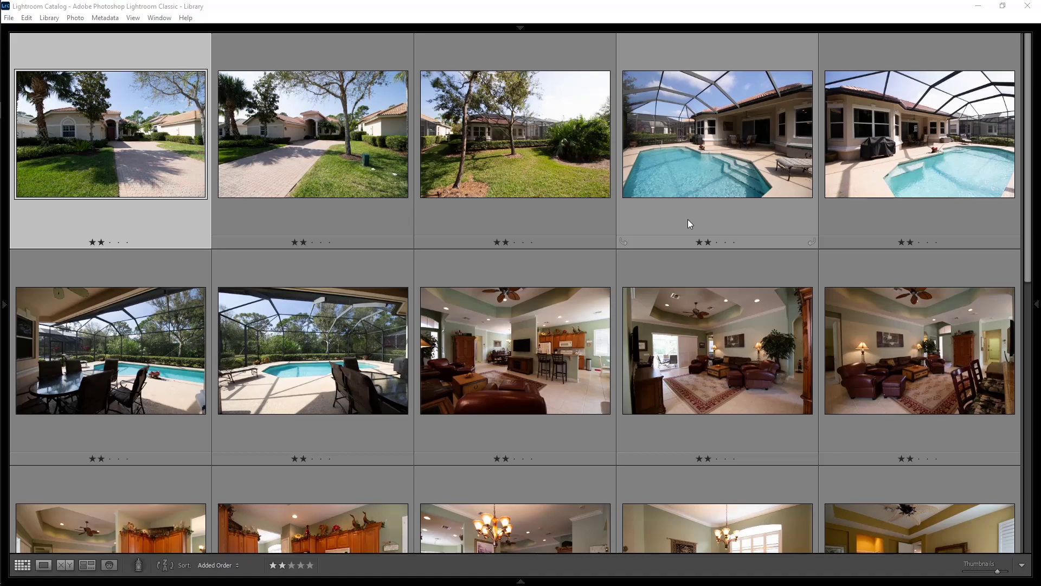
click(633, 326)
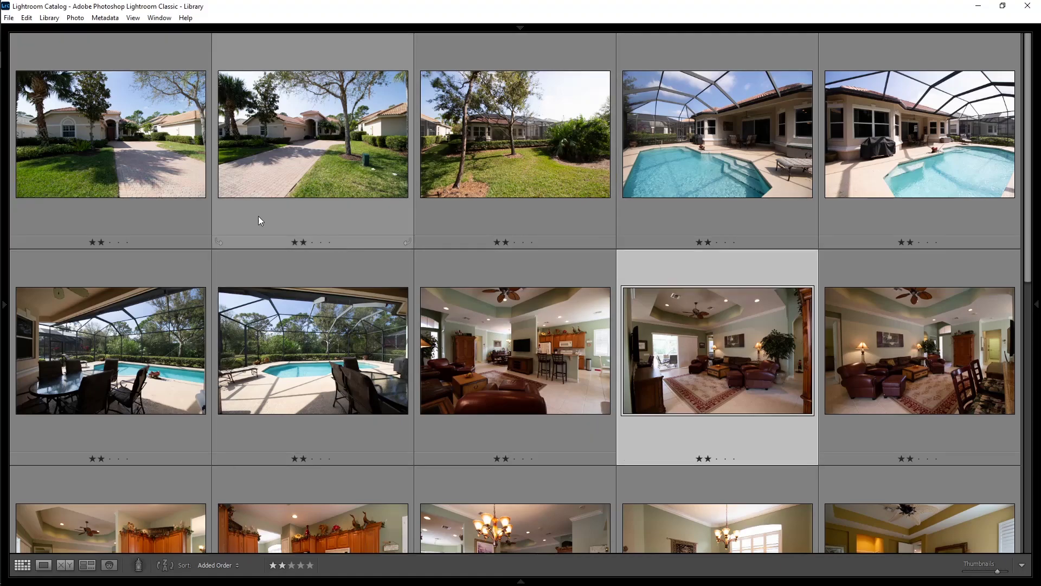
double_click(151, 173)
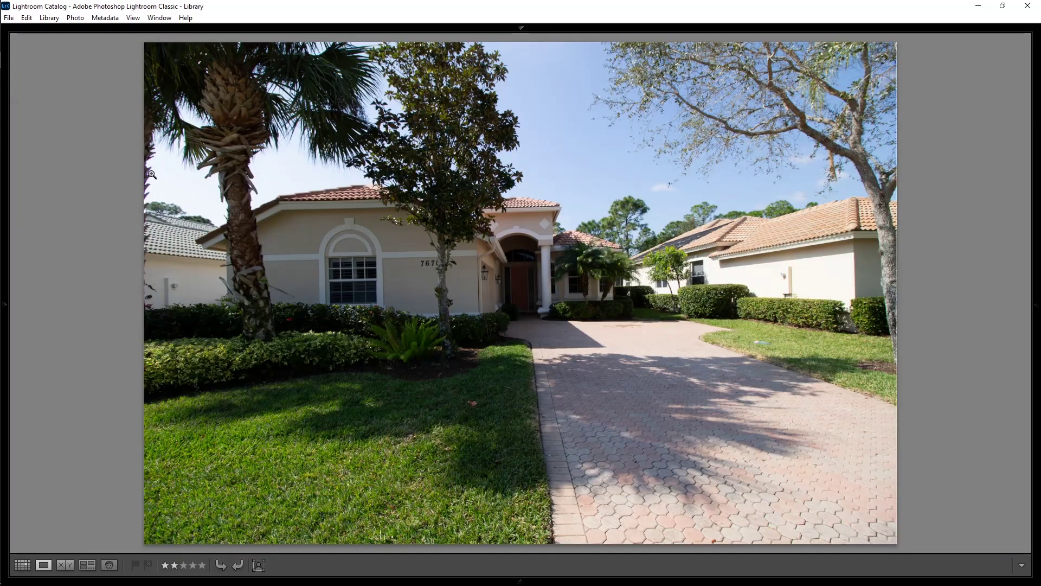
key(d)
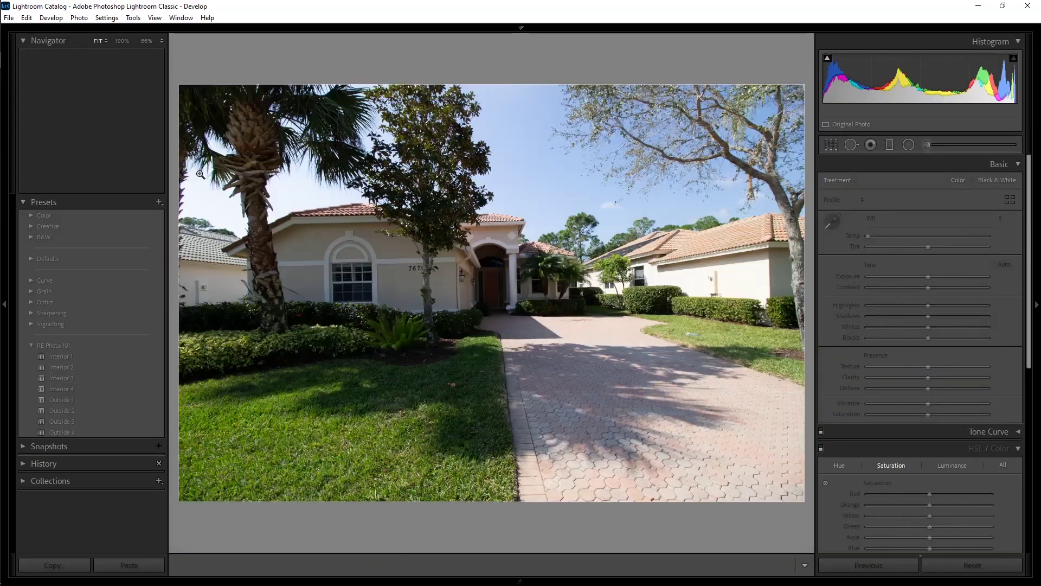
click(81, 402)
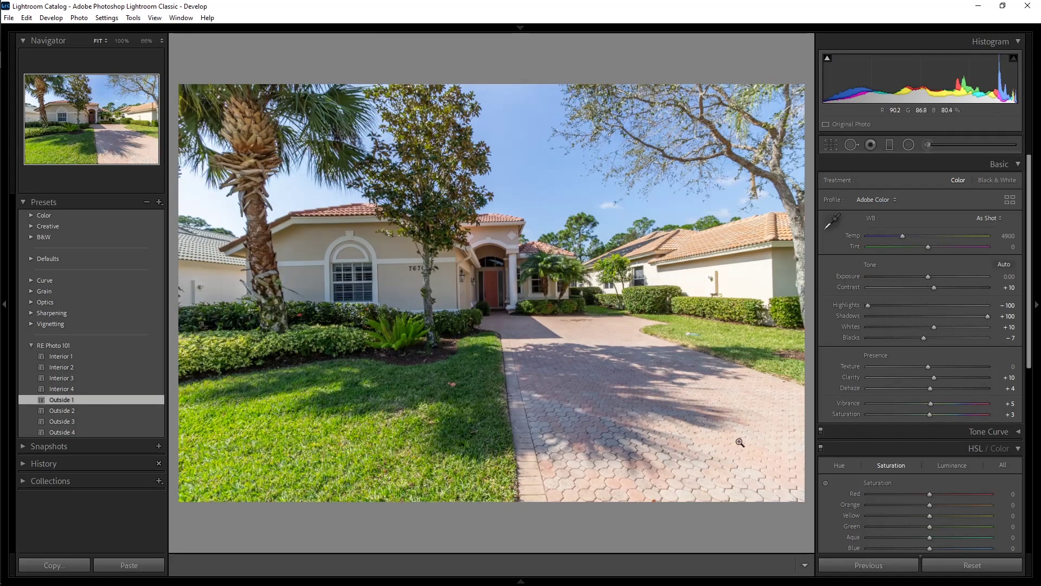
Straighten the front-exterior photo with Upright Auto and raise its Exposure to +0.30.
scroll(847, 426, down, 3)
click(909, 496)
scroll(853, 416, up, 3)
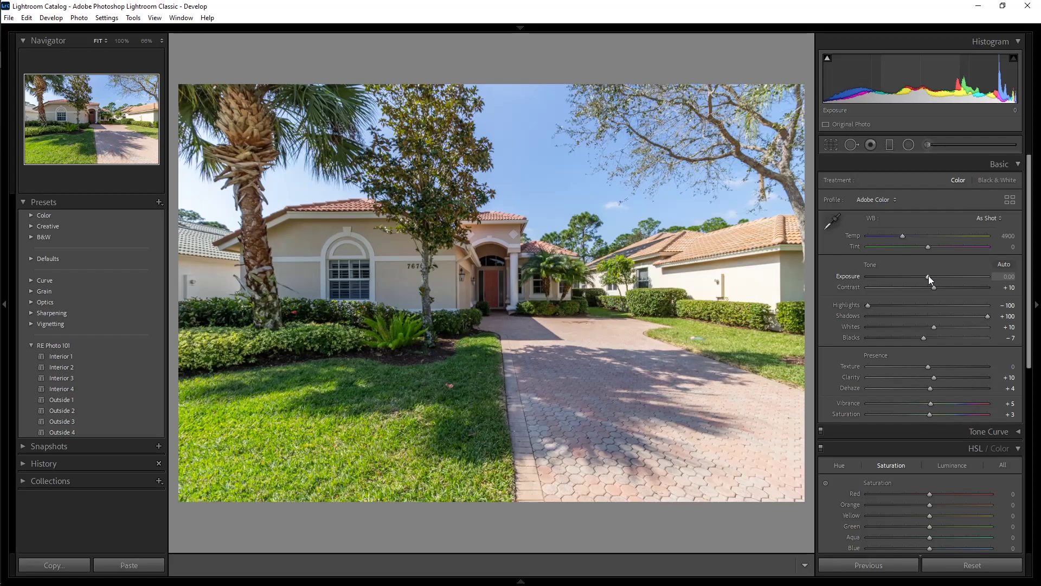
scroll(929, 275, up, 4)
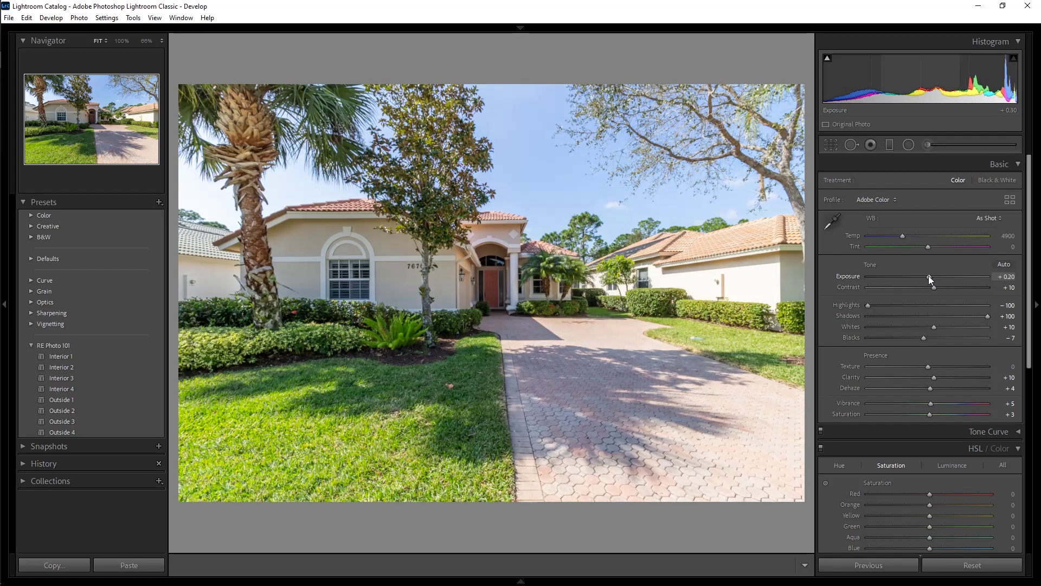
scroll(929, 276, down, 1)
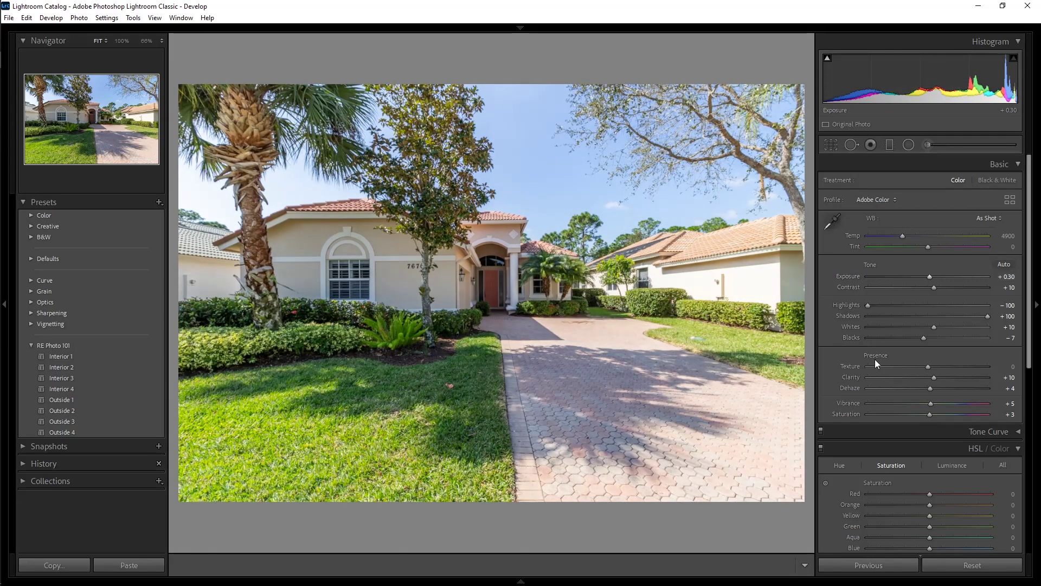
Check the lens profile and chromatic aberration corrections of the front-exterior photo.
scroll(842, 400, down, 8)
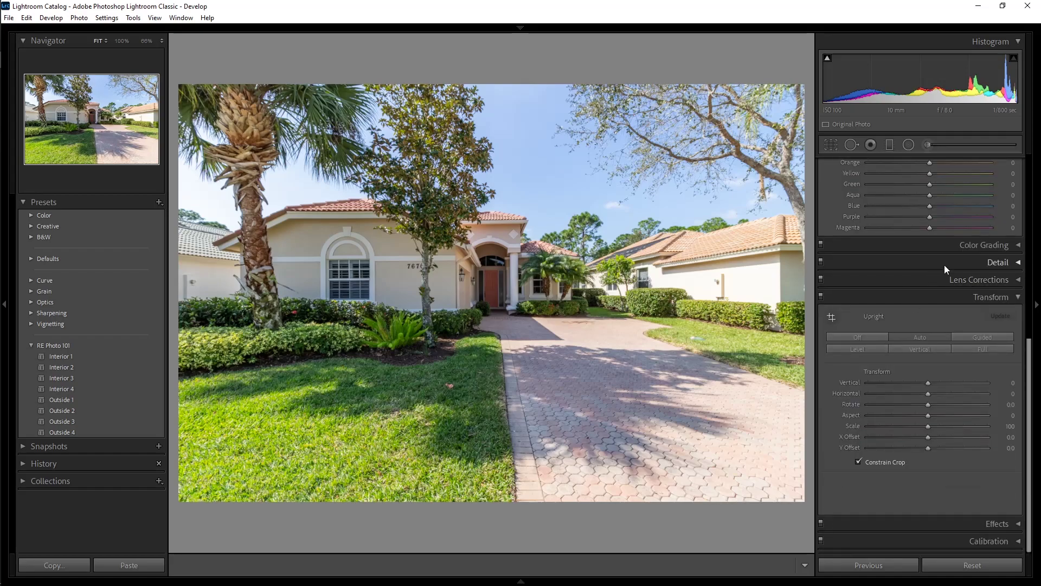
click(1001, 279)
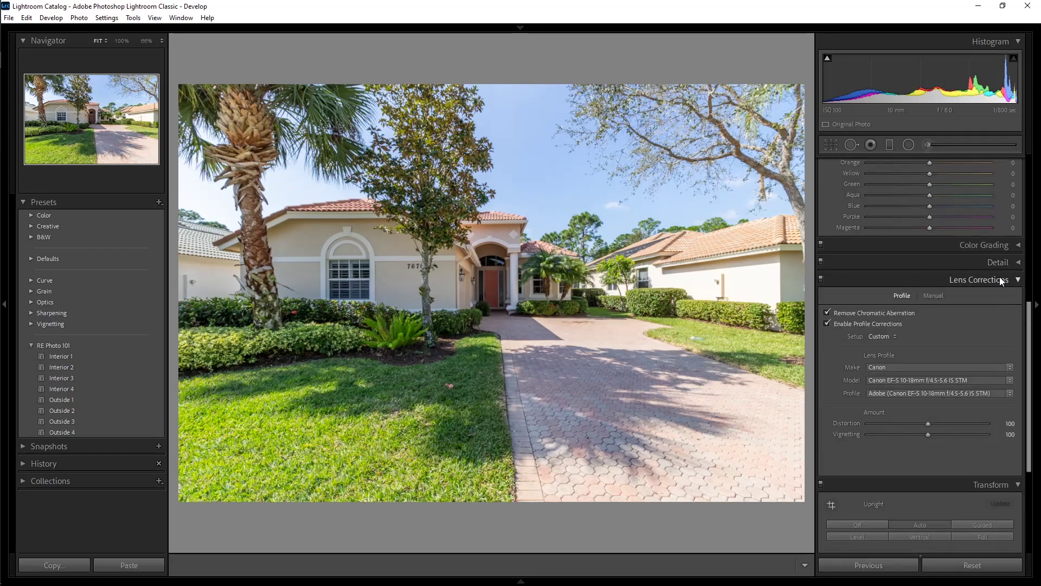
click(1000, 279)
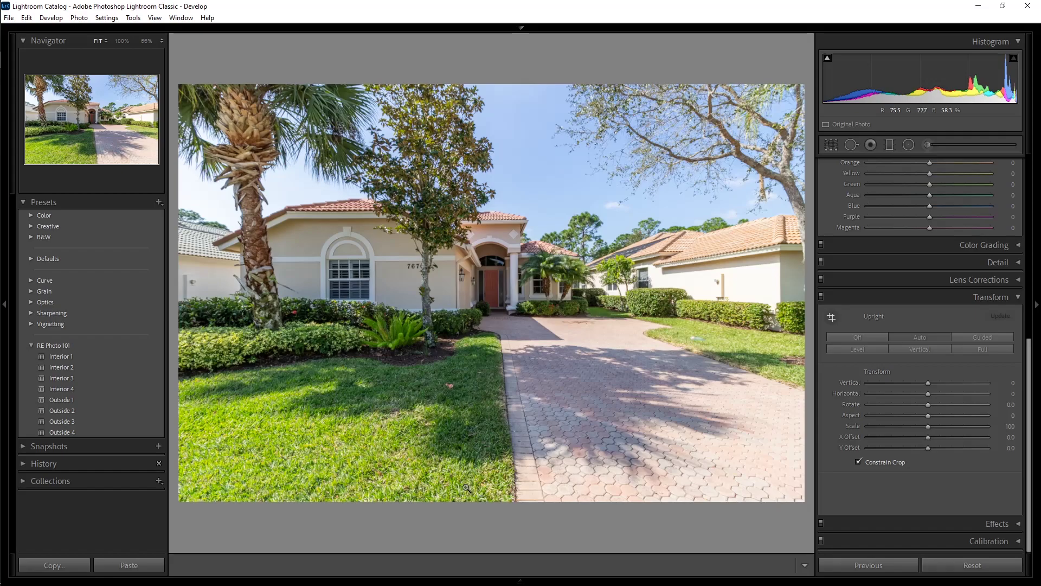
Synchronize the front-exterior photo's develop settings to the other exterior photos, leaving out white balance, local adjustments, transform and spot removal.
mouse_move(444, 580)
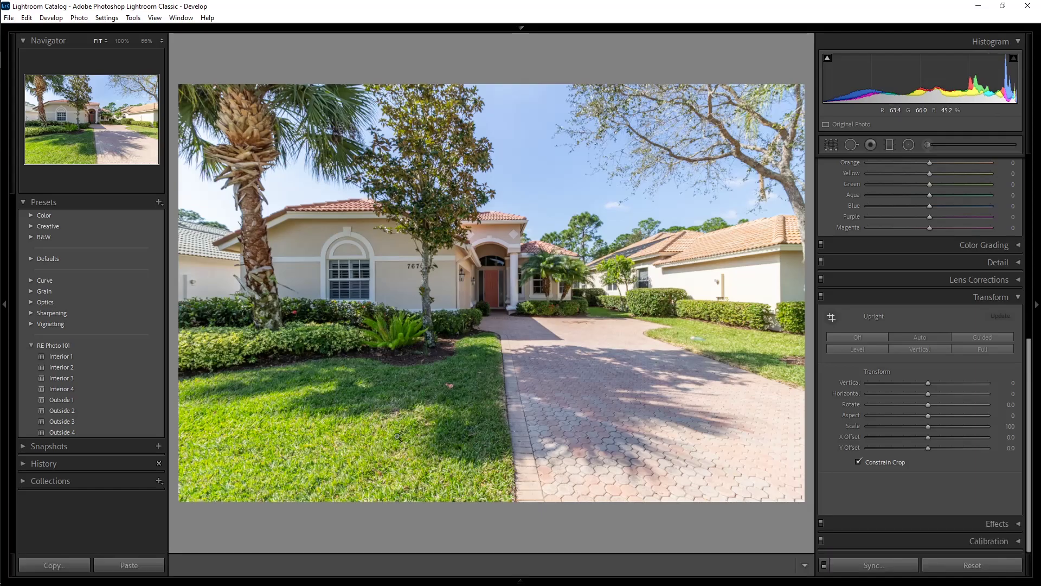
click(851, 567)
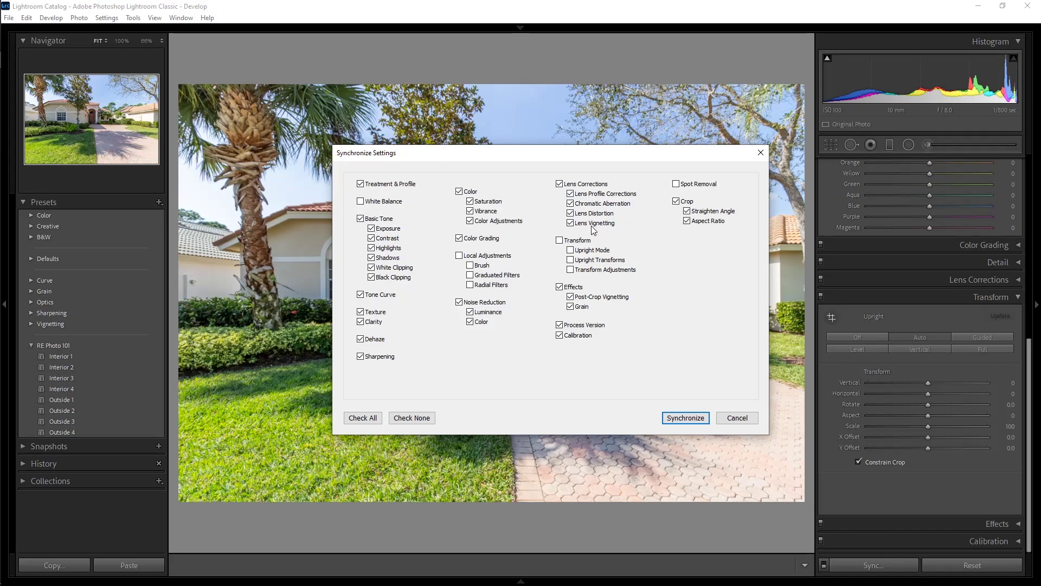
click(697, 419)
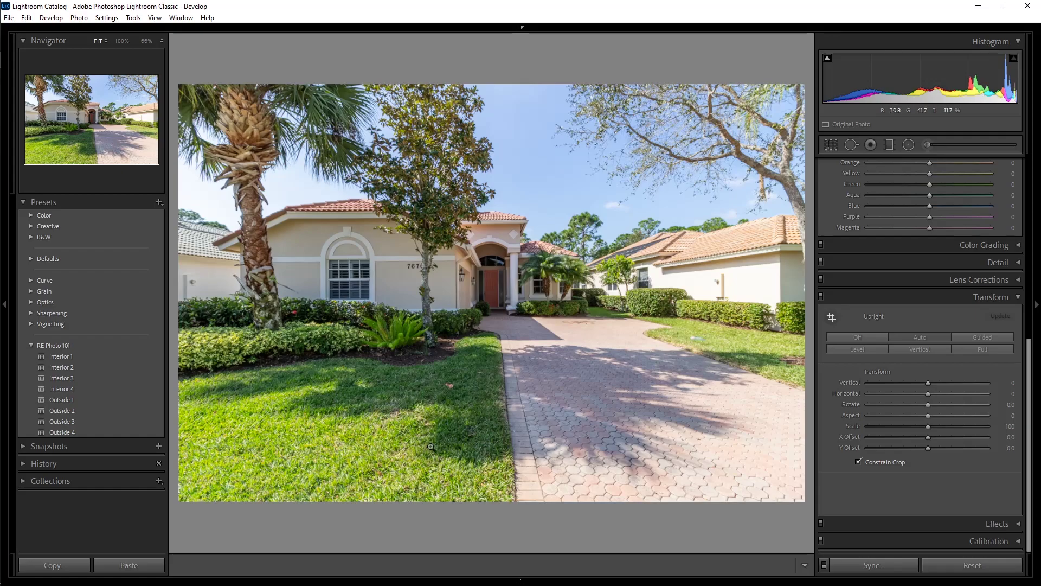
Go to the second driveway photo, check its lens corrections and straighten it with Upright Auto.
key(Right)
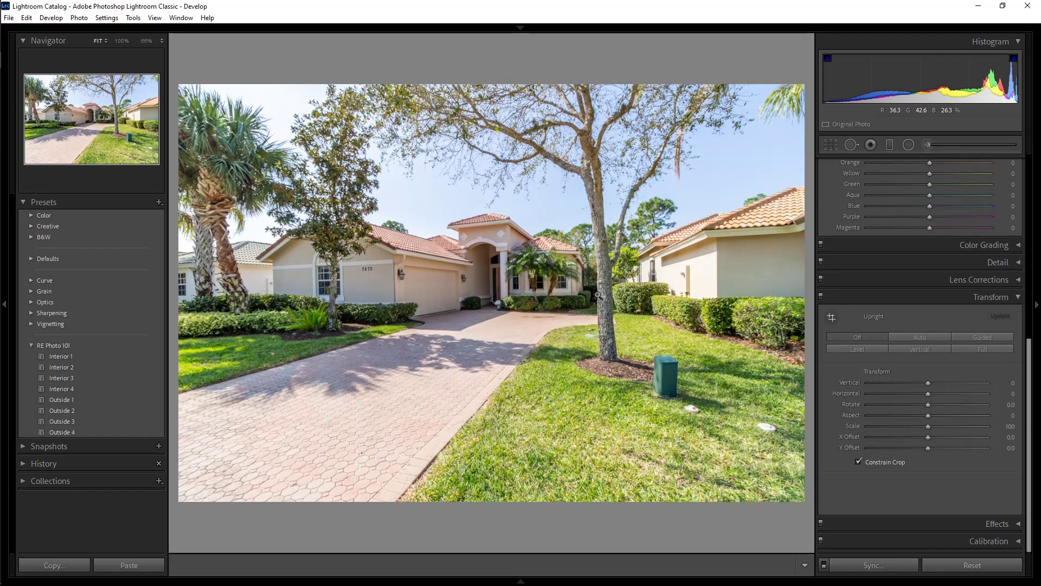
click(1000, 278)
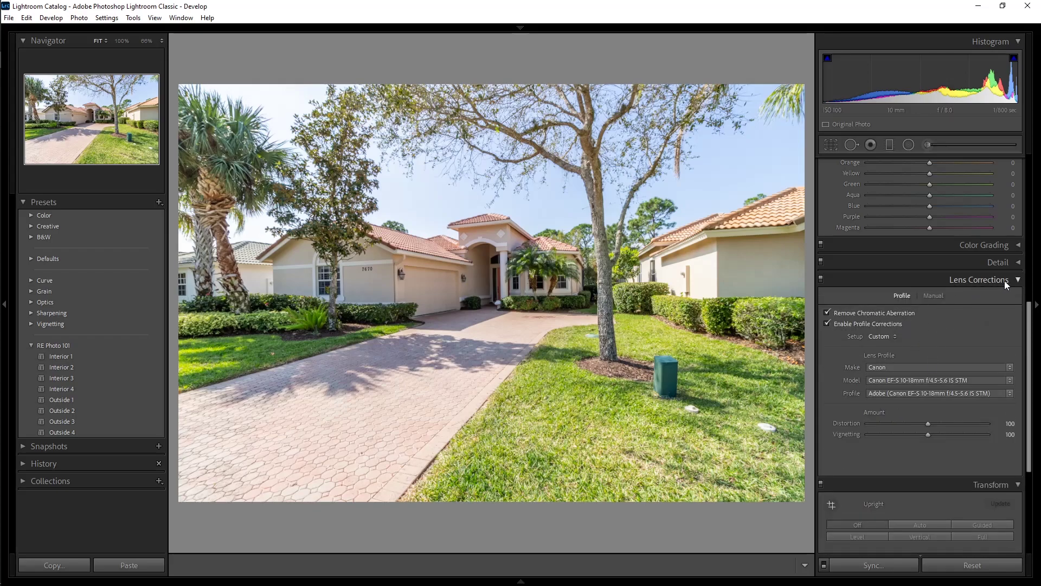
click(1003, 280)
click(917, 338)
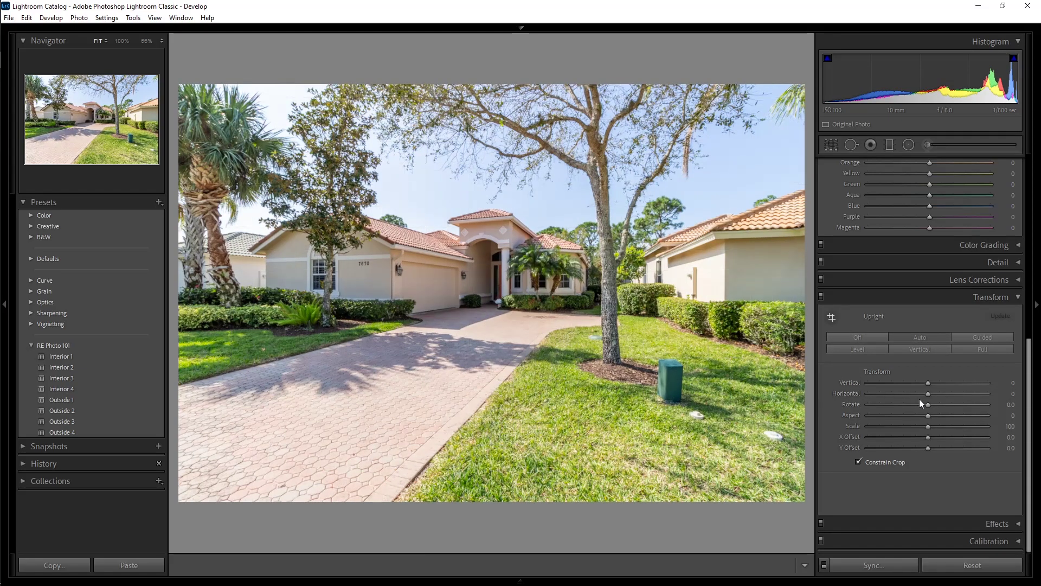
Fine-tune the rotation of the second driveway photo to -0.1 and review its basic tone settings.
click(927, 404)
key(Down)
key(Down)
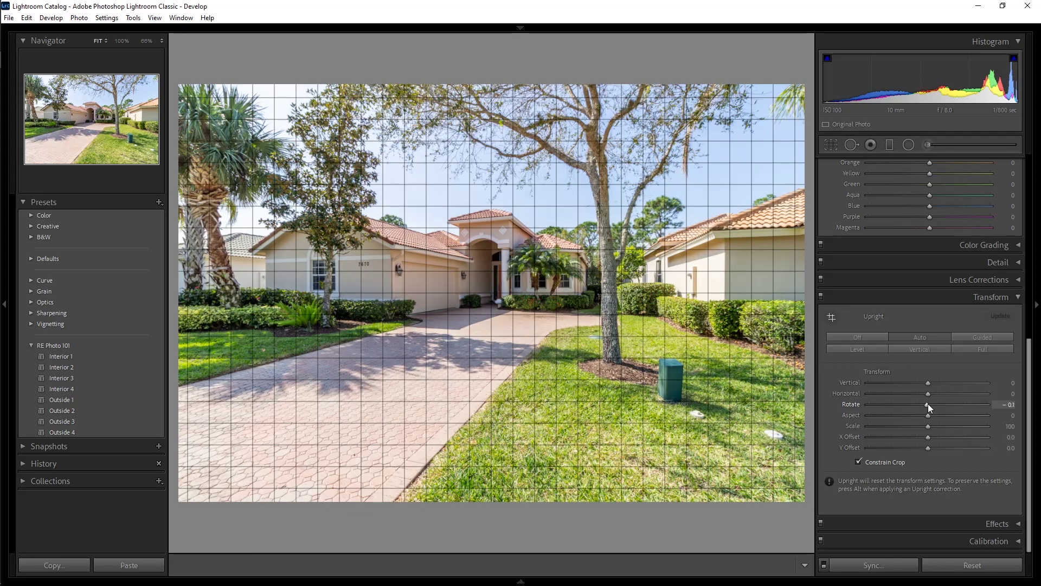
scroll(840, 395, up, 5)
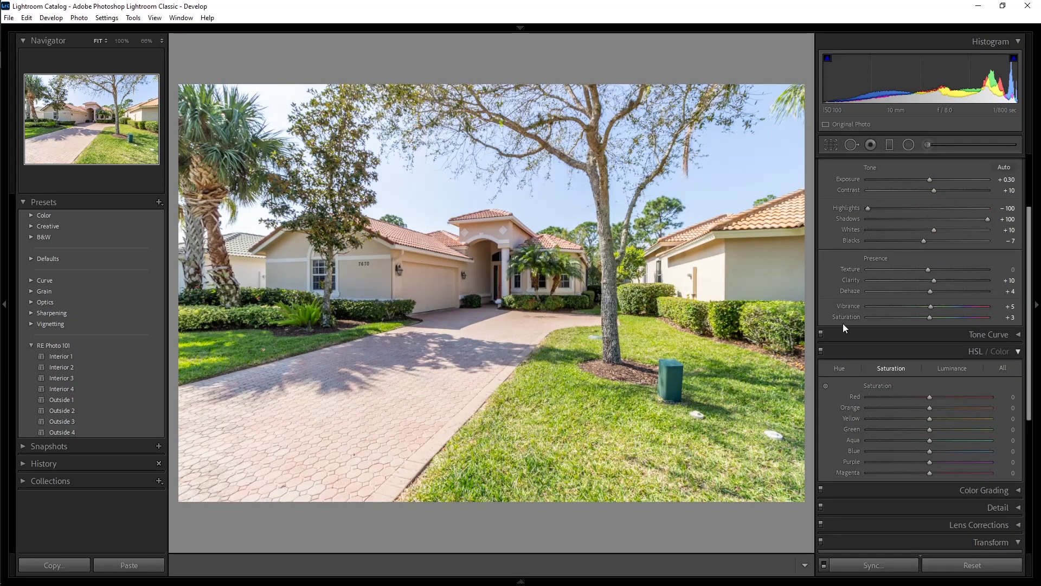
scroll(852, 307, up, 3)
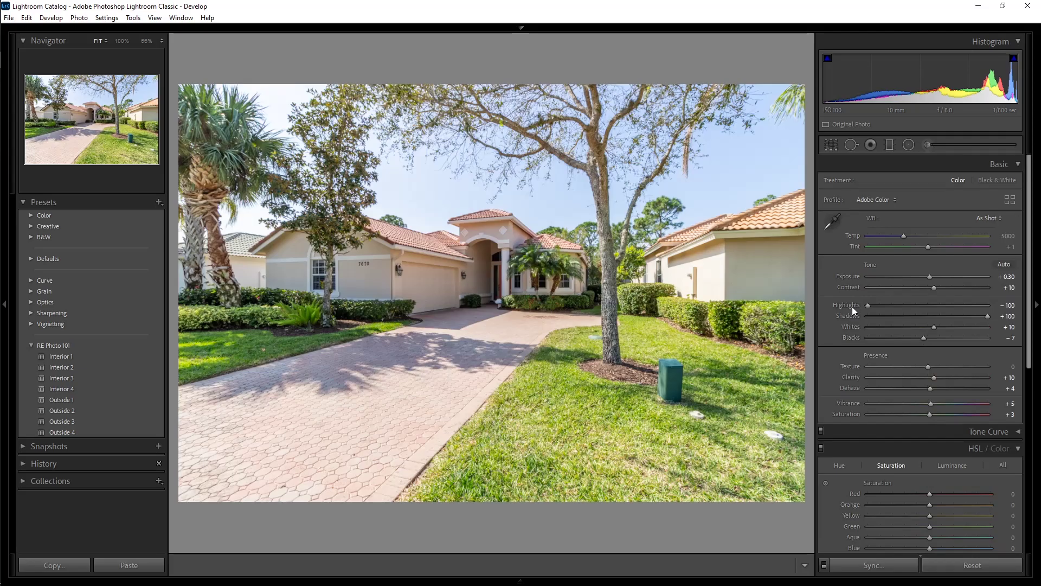
Go to the backyard photo and lower its Exposure to -0.20.
key(Right)
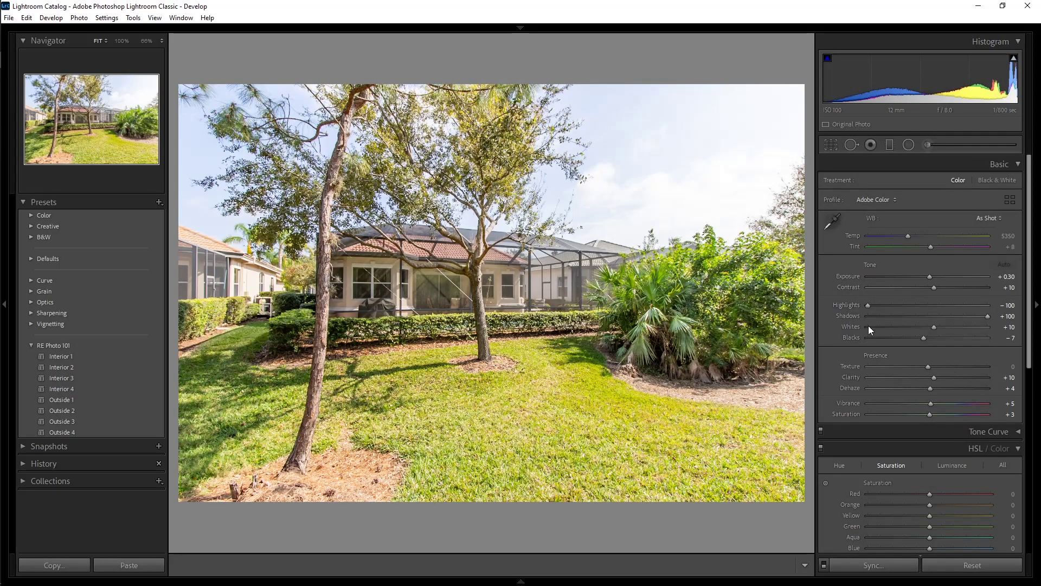
scroll(868, 326, down, 7)
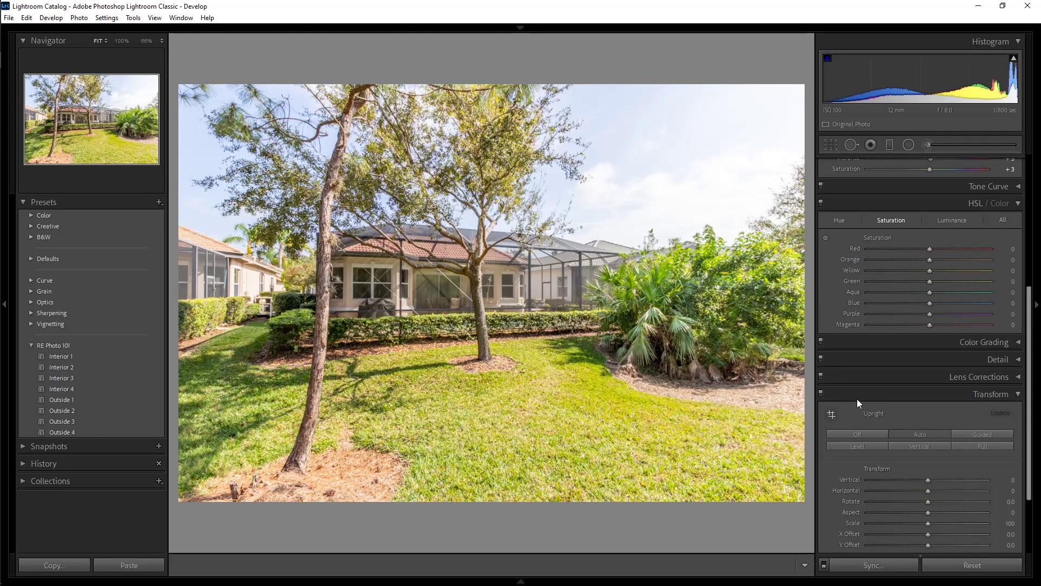
scroll(842, 395, up, 7)
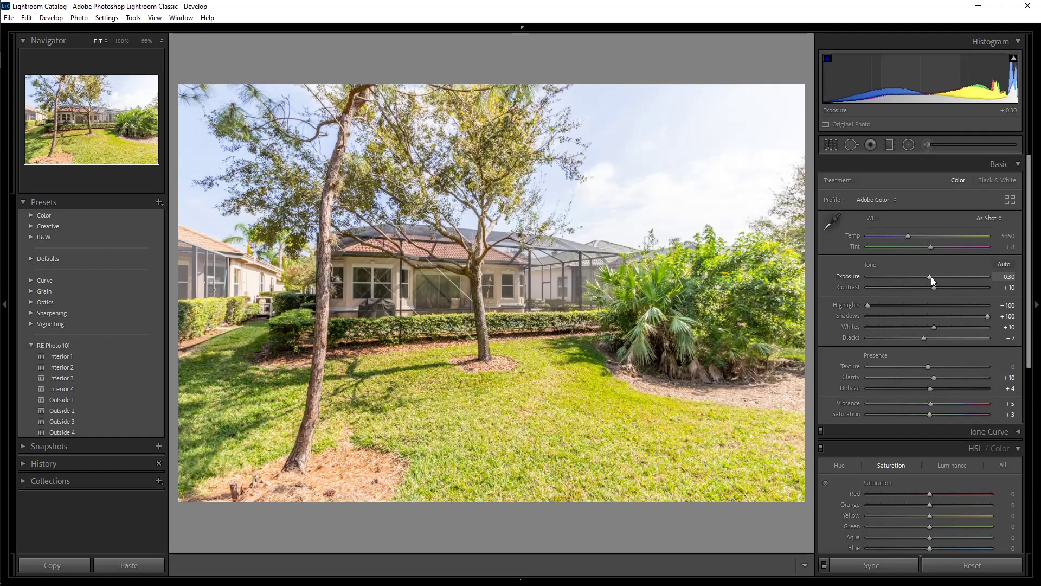
scroll(932, 276, down, 4)
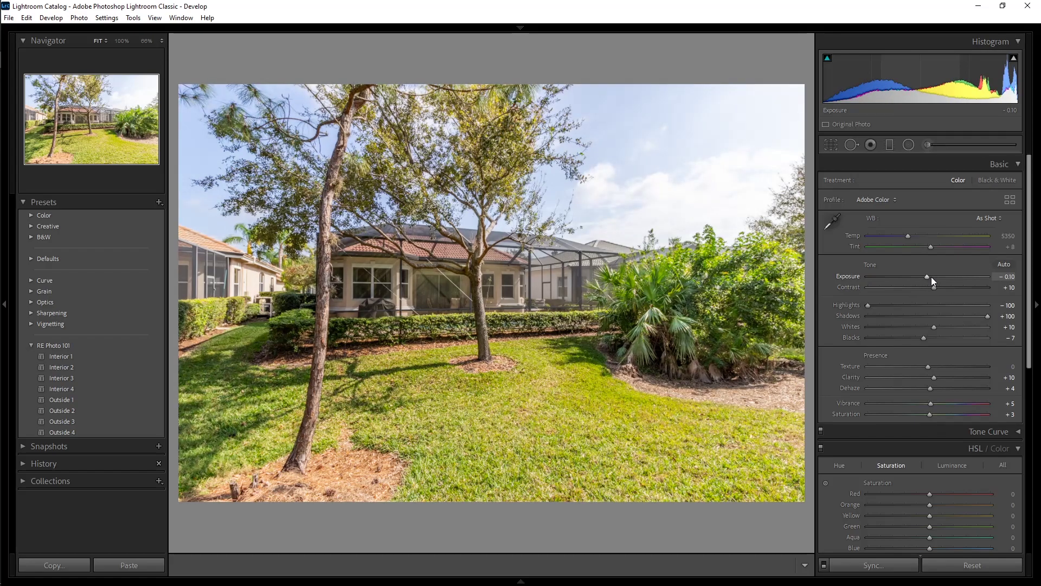
scroll(932, 276, down, 1)
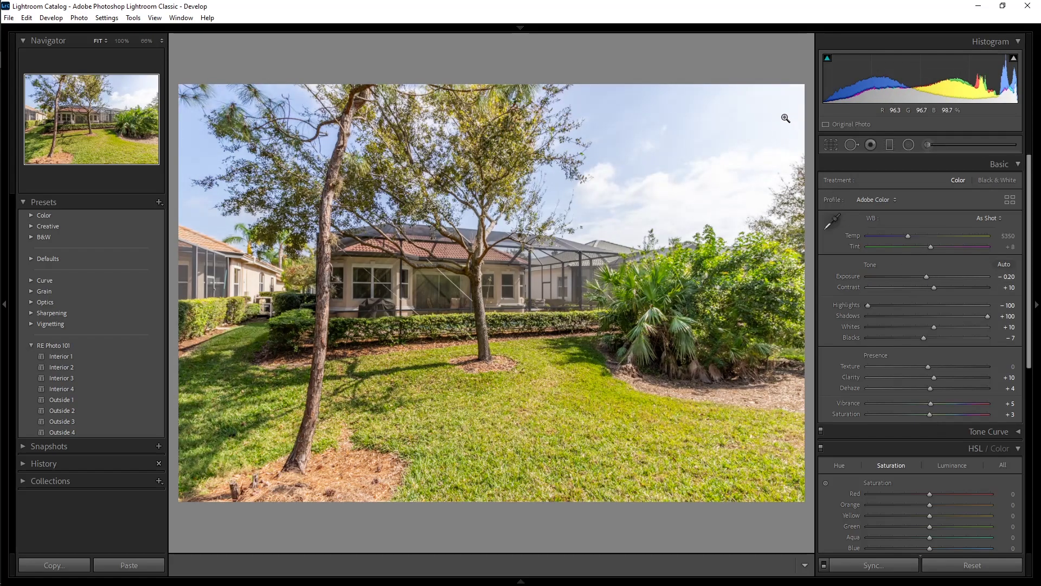
Go to the pool photo with the lounge chair and straighten it with Upright Auto.
key(Right)
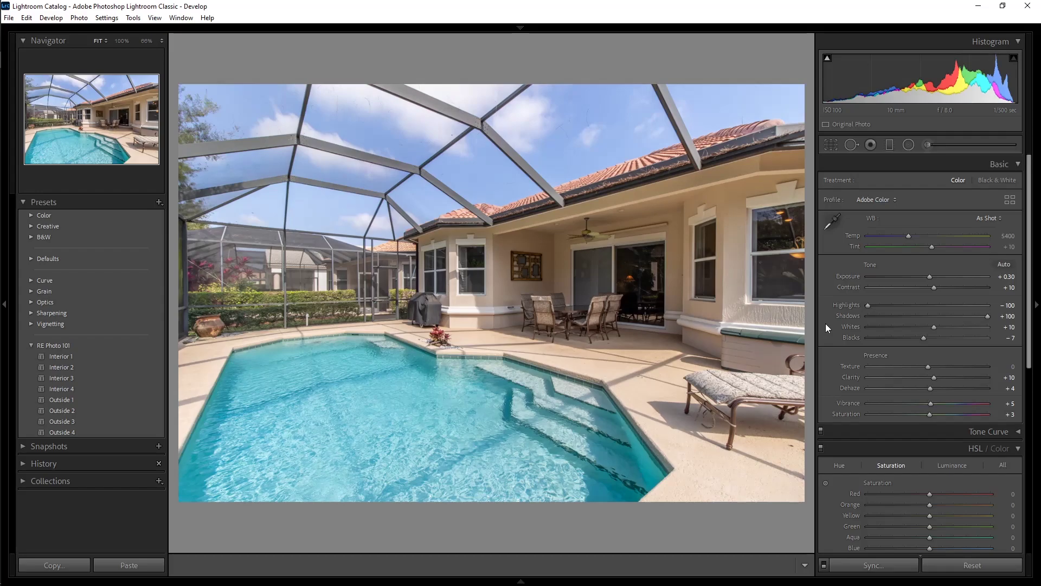
scroll(826, 324, down, 8)
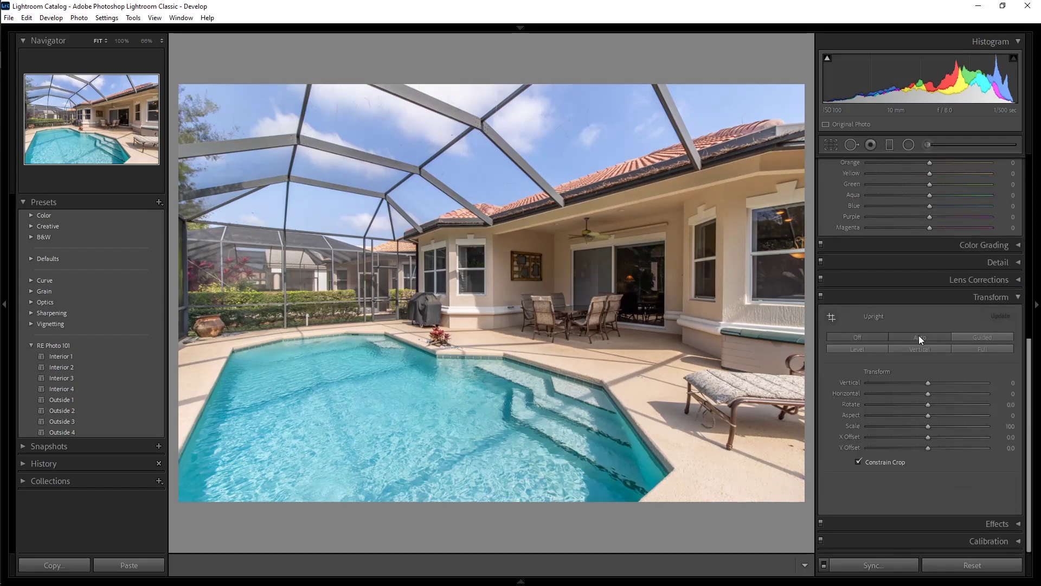
click(919, 337)
scroll(849, 326, up, 8)
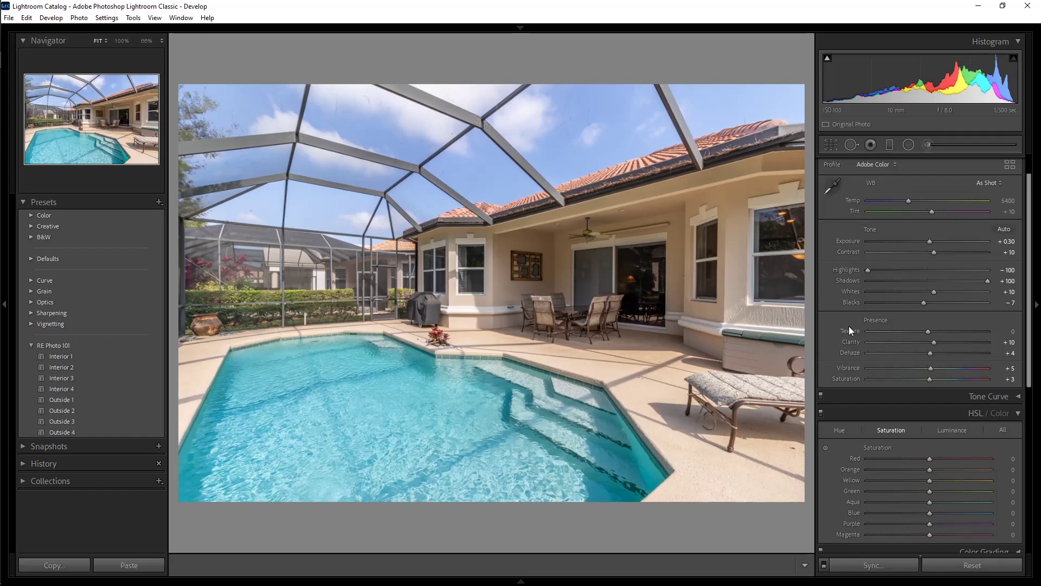
Go to the overexposed pool photo with the covered grill and straighten it with Upright Auto.
key(Right)
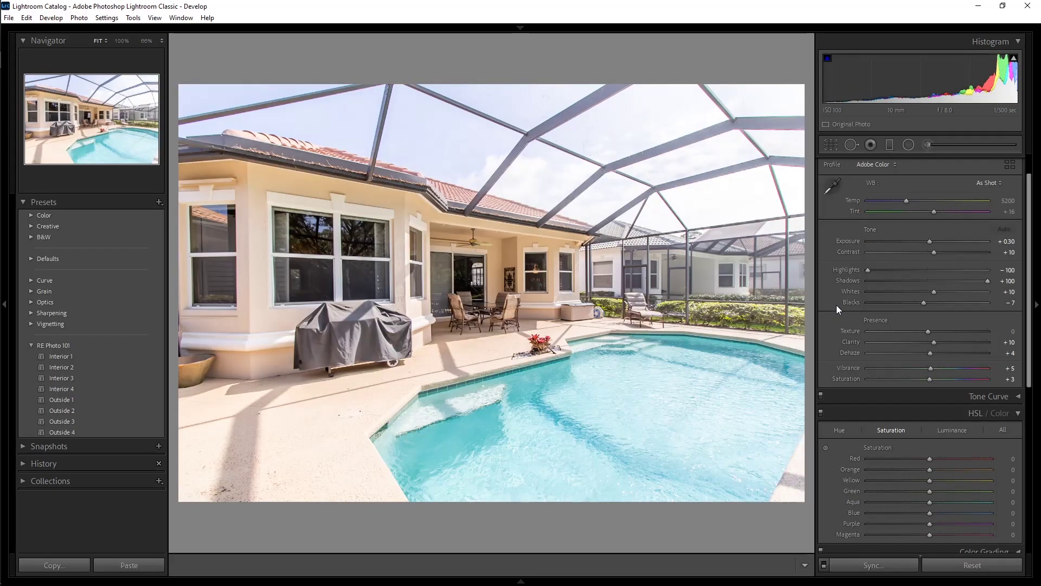
scroll(836, 305, down, 5)
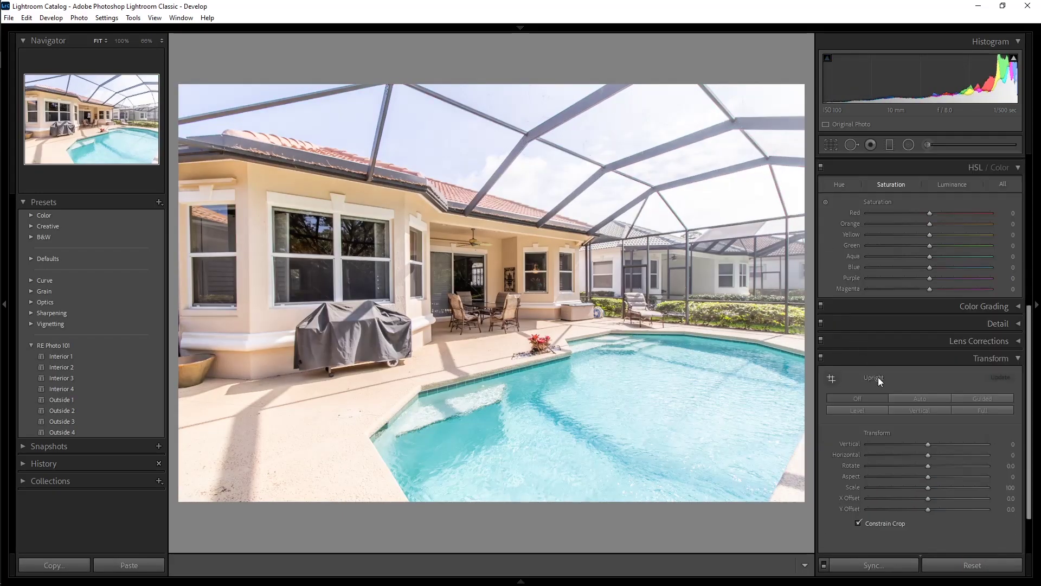
click(900, 398)
scroll(843, 324, up, 5)
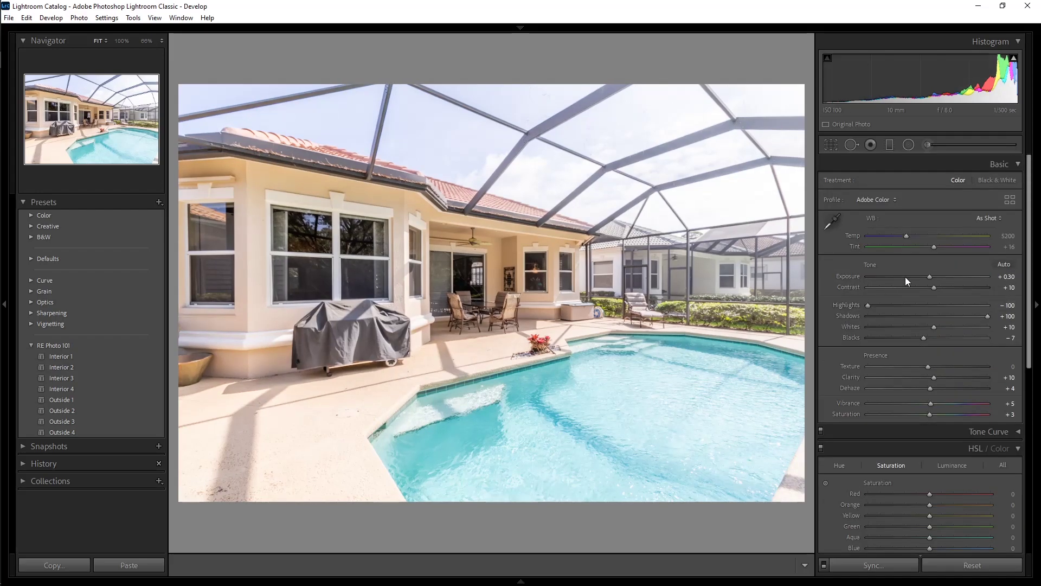
Reset the Exposure of the covered-grill pool photo to 0 and move on to the patio dining photo.
drag(931, 276, 928, 277)
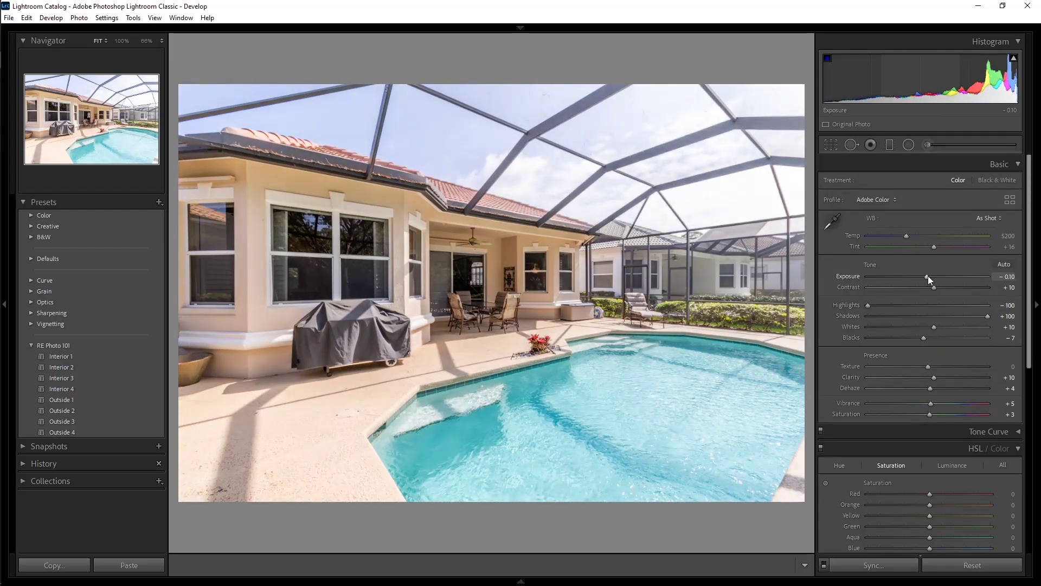
key(Down)
double_click(929, 275)
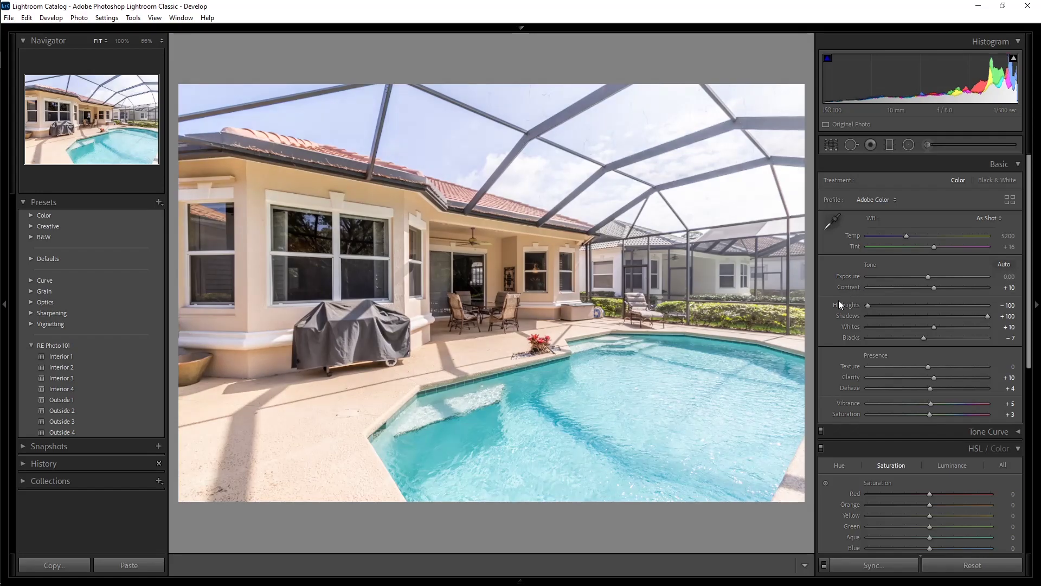
key(Right)
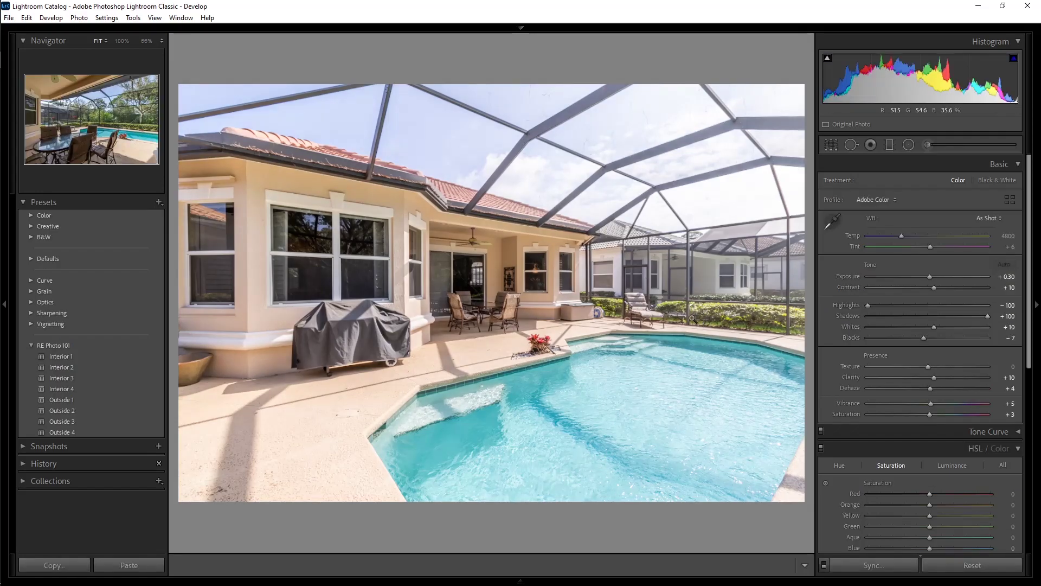
Straighten the patio dining photo with Upright Auto and raise its Exposure to +0.90.
scroll(869, 369, down, 5)
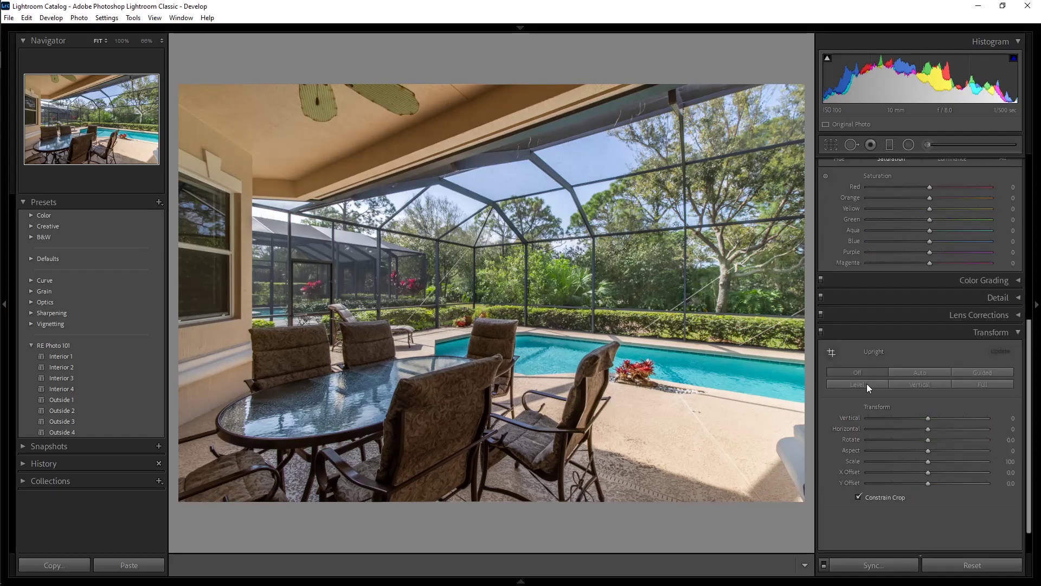
click(927, 372)
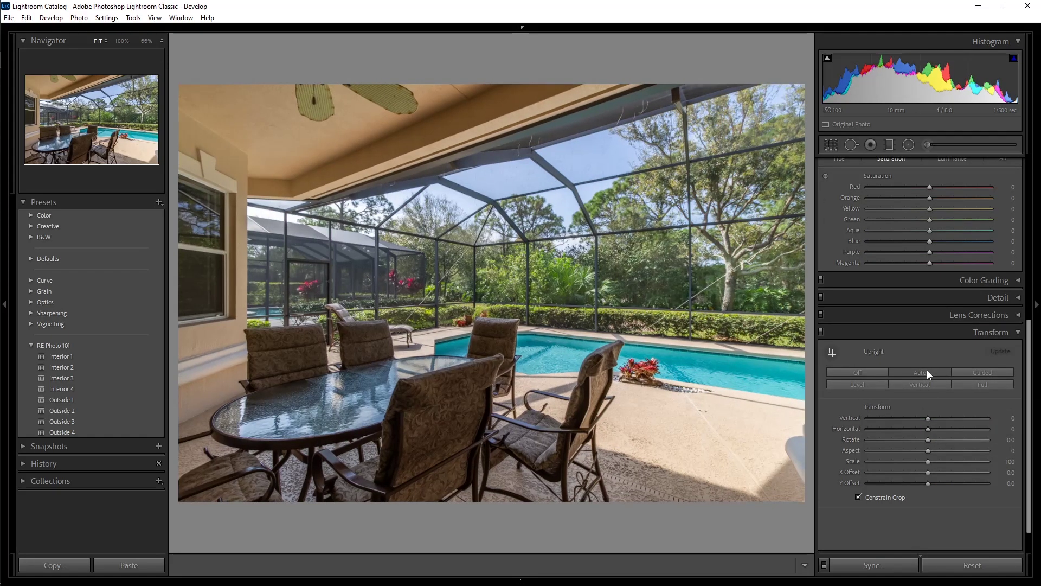
scroll(858, 346, up, 5)
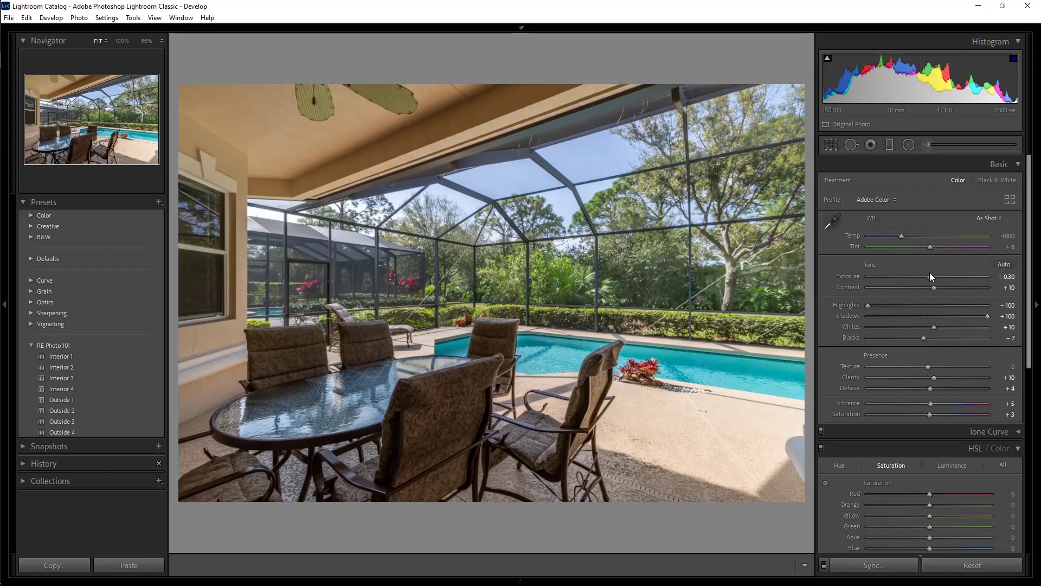
key(Up)
key(Up)
key(Up)
key(Up)
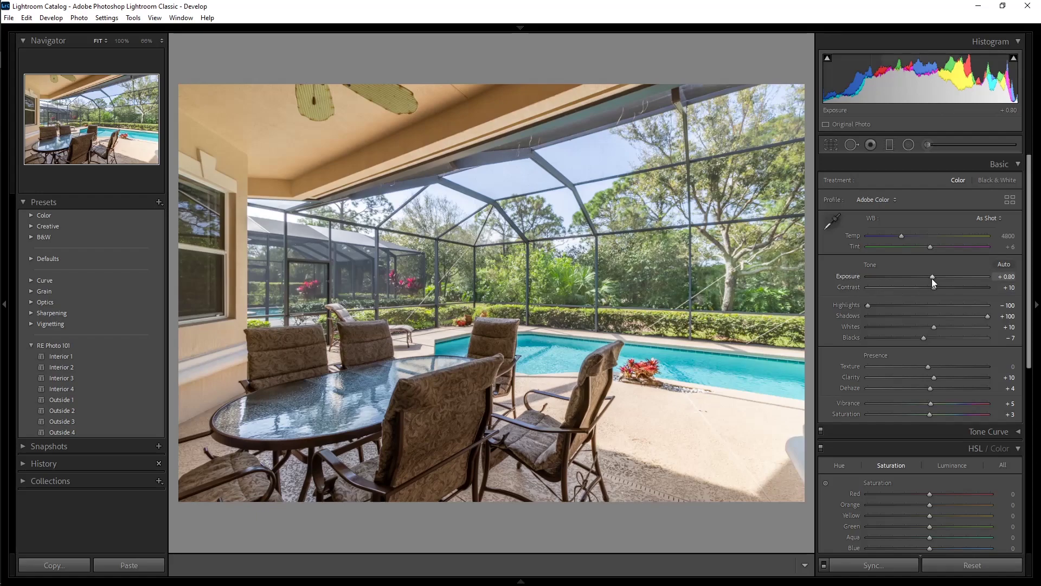
scroll(932, 278, up, 1)
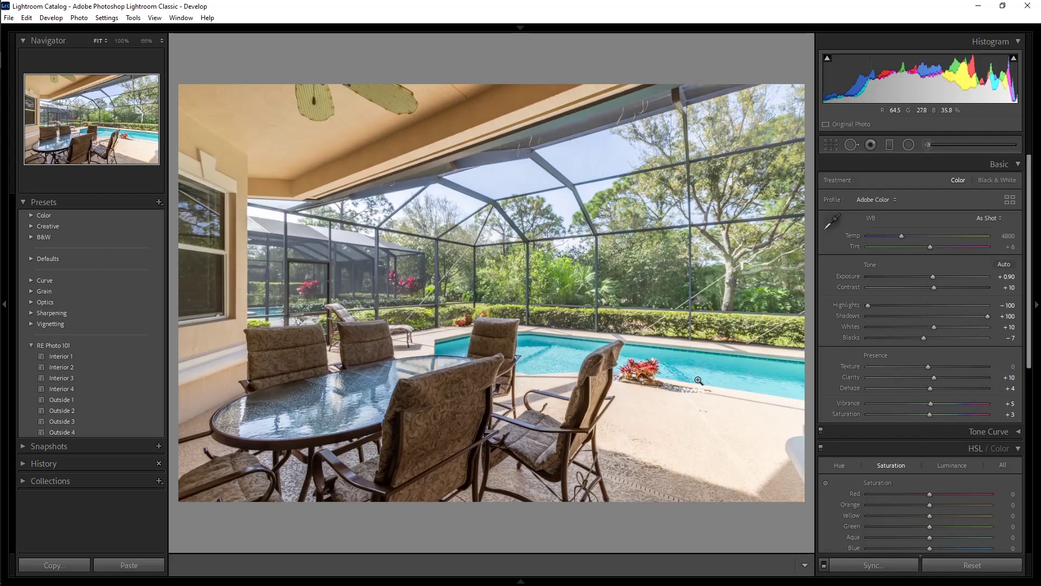
Go to the pool photo with the table and chairs in the foreground and set its Exposure to +0.40.
key(Right)
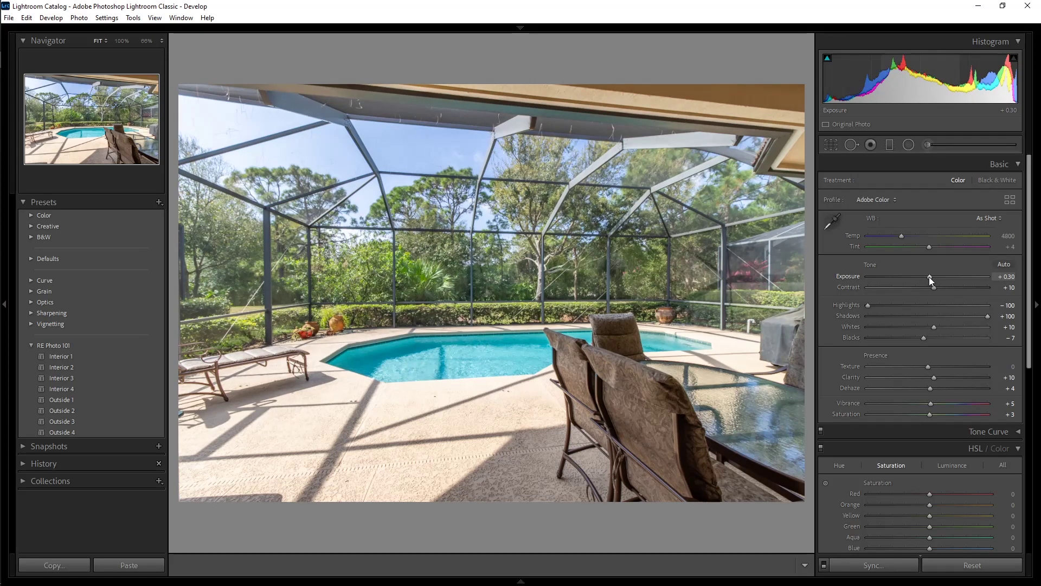
key(Up)
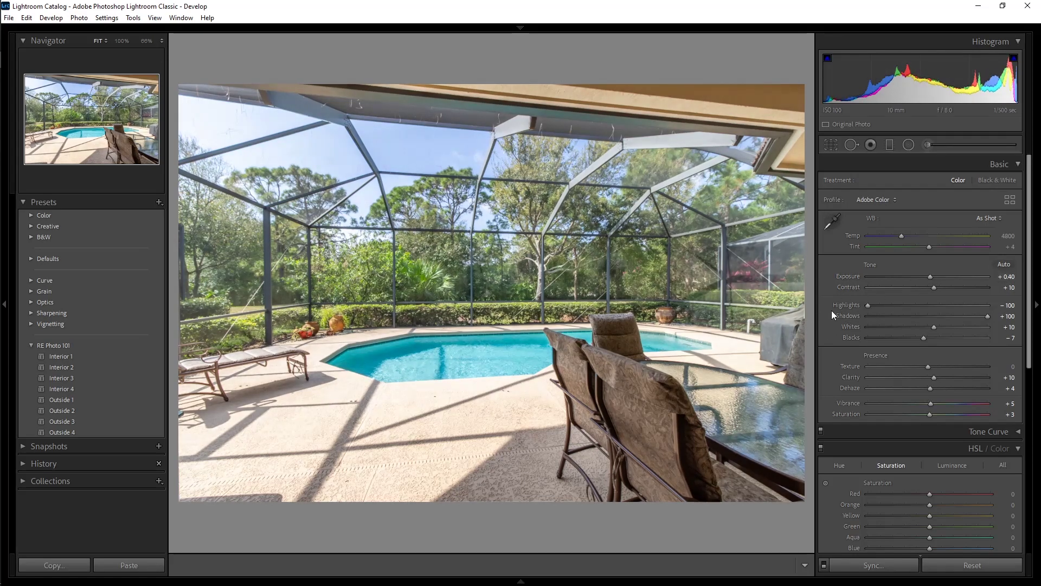
scroll(900, 276, down, 2)
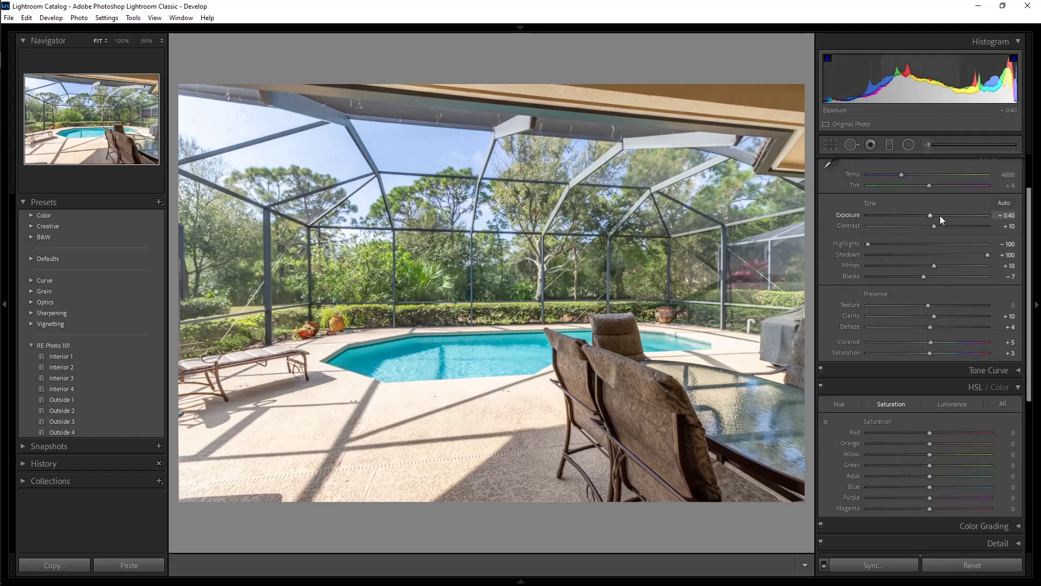
Open the first interior photo, showing the living room and kitchen, and apply the Interior 2 preset.
key(Right)
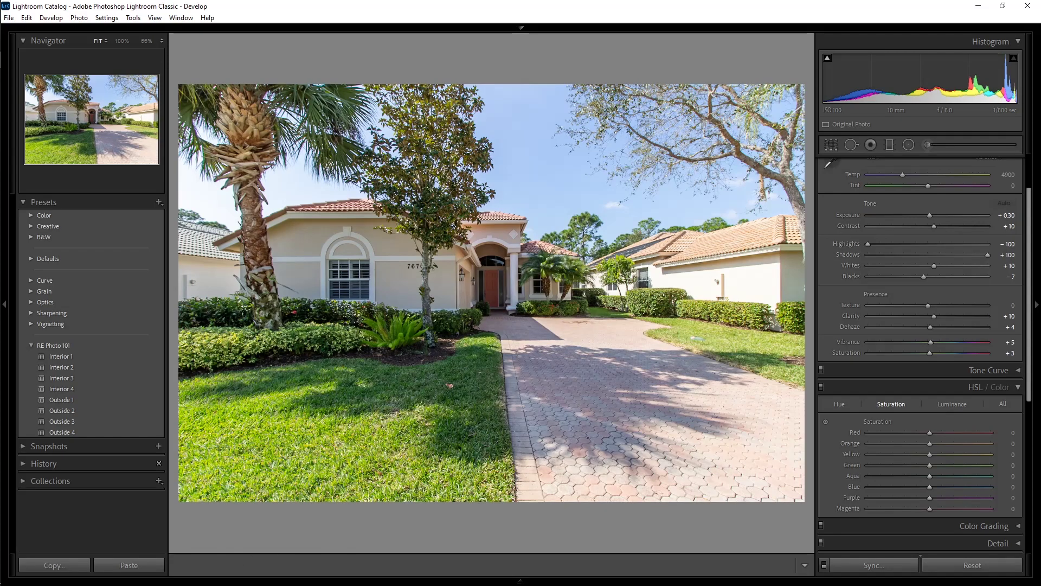
mouse_move(202, 579)
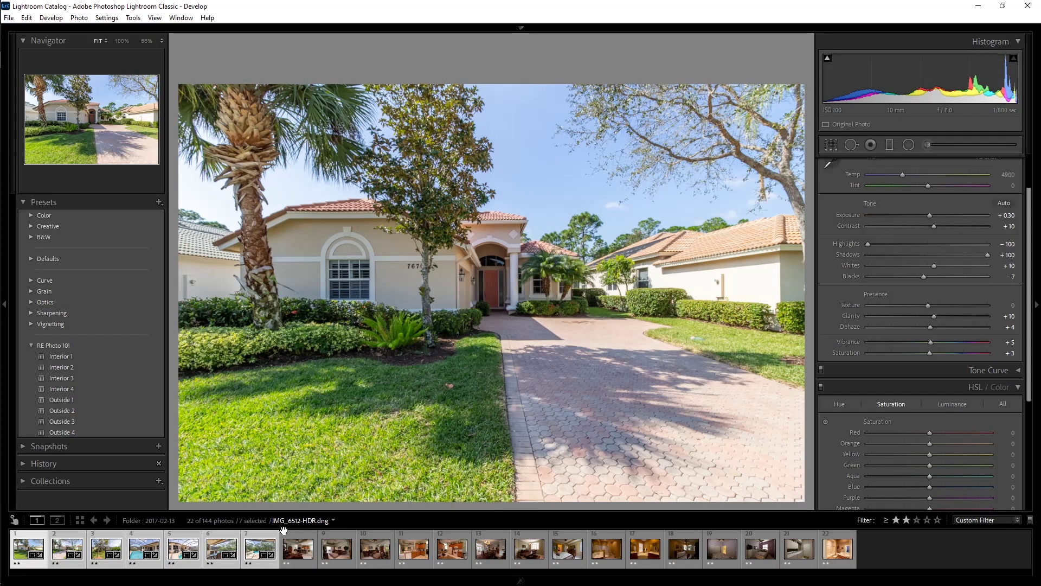
click(300, 535)
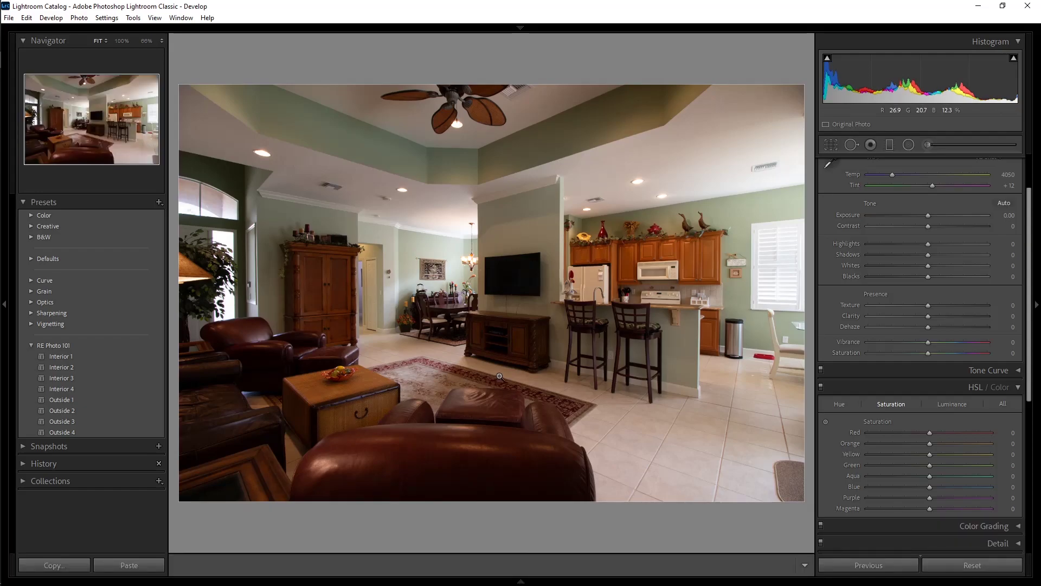
click(106, 359)
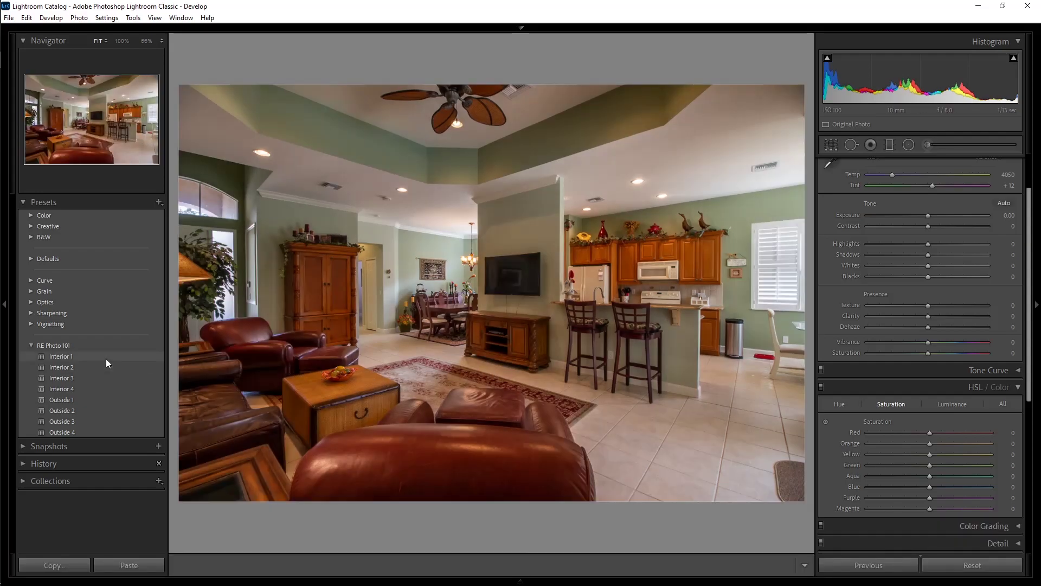
click(106, 369)
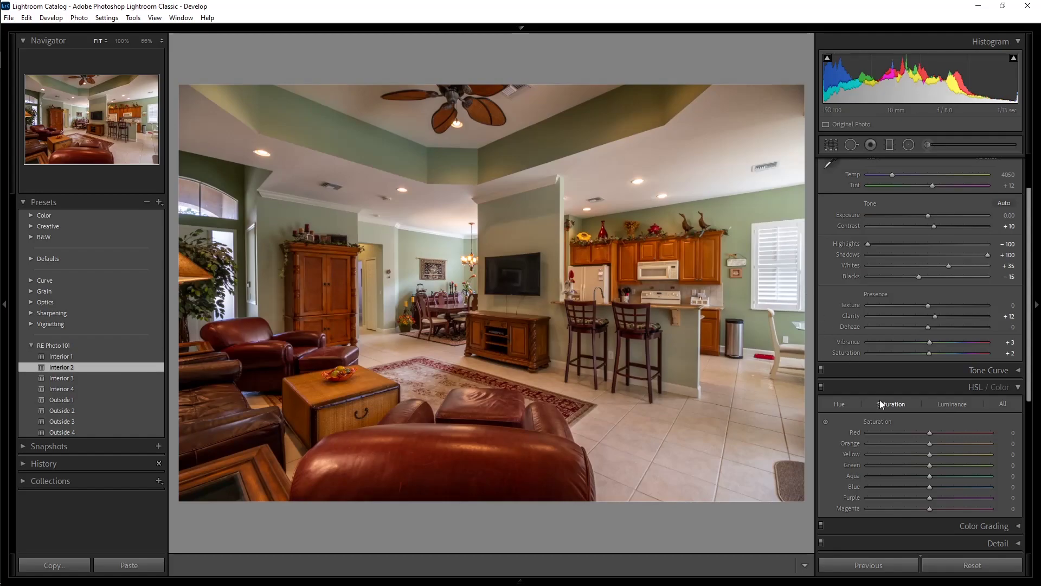
Straighten the living room and kitchen photo with Upright Auto and set its lens profile make to Canon.
scroll(893, 413, down, 3)
click(923, 435)
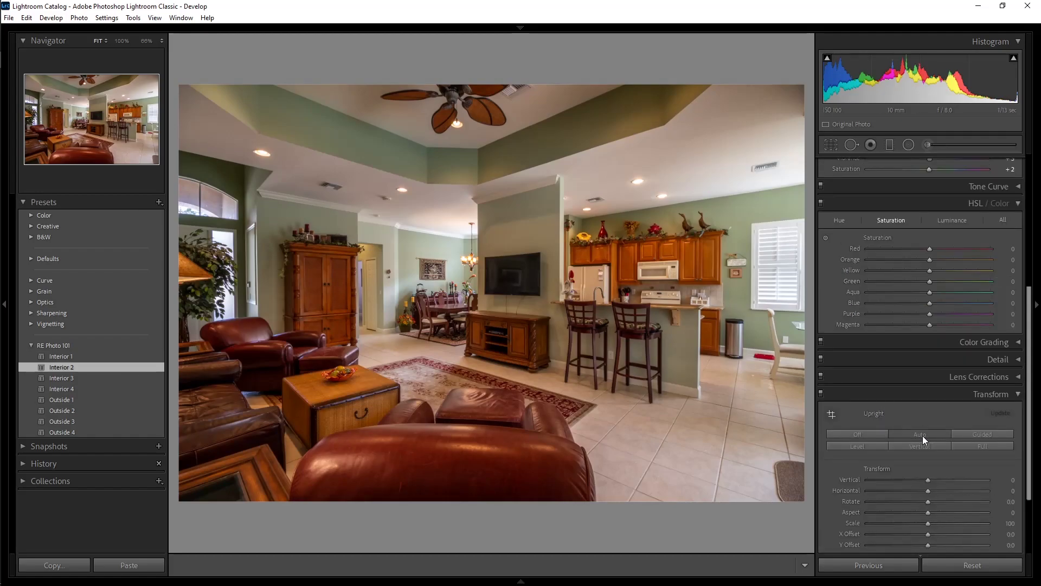
click(1013, 380)
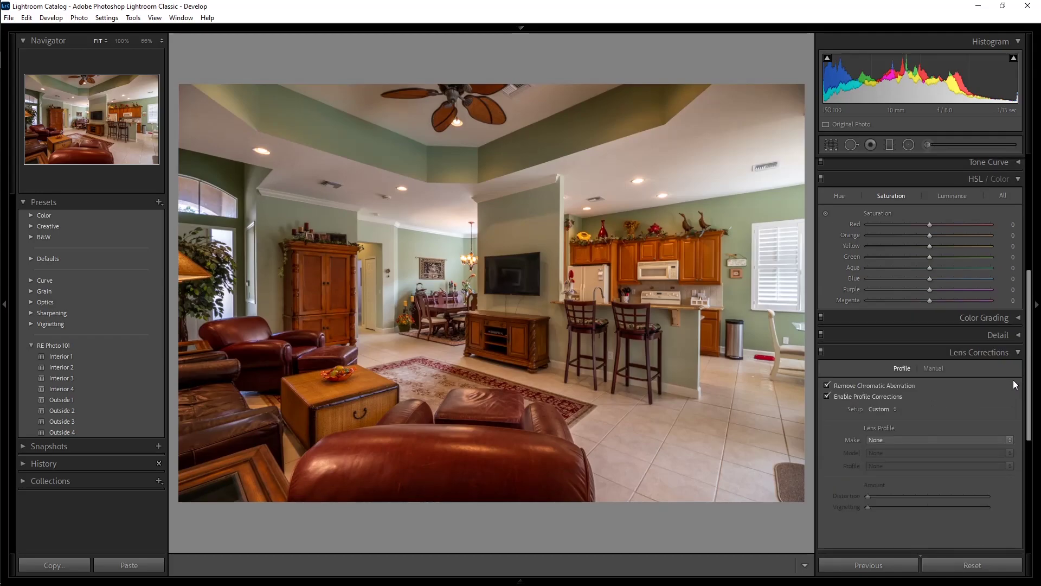
click(899, 439)
click(994, 67)
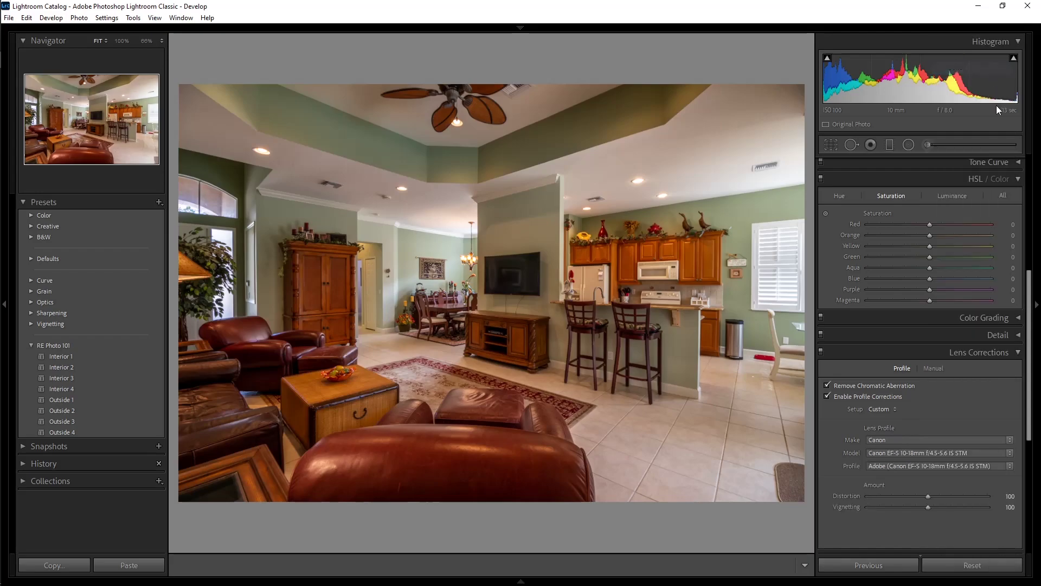
scroll(874, 307, up, 5)
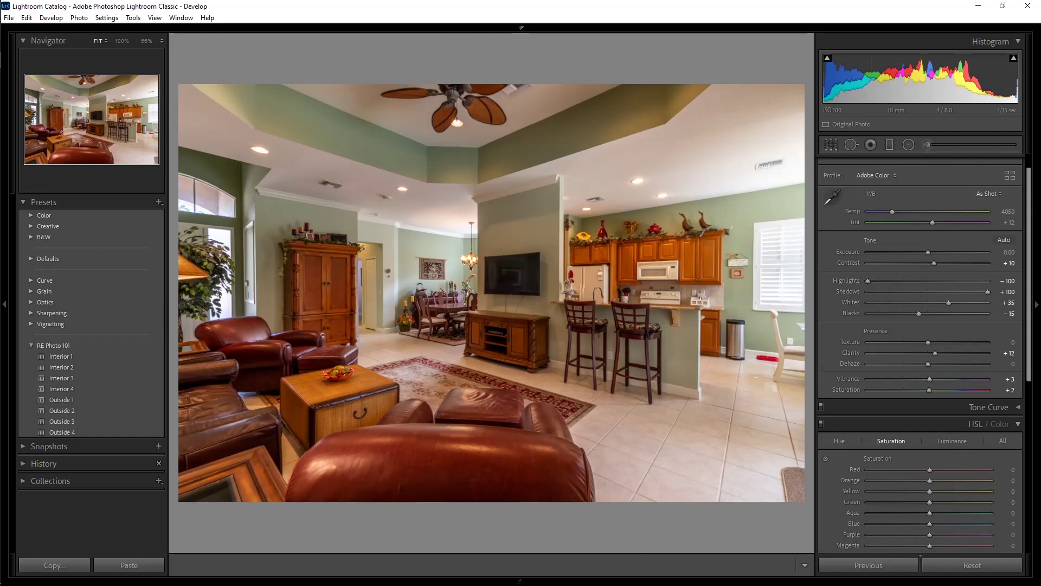
Synchronize the photo's settings across the interior photos, leaving out White Balance, Local Adjustments, Transform and Spot Removal.
mouse_move(629, 581)
click(868, 564)
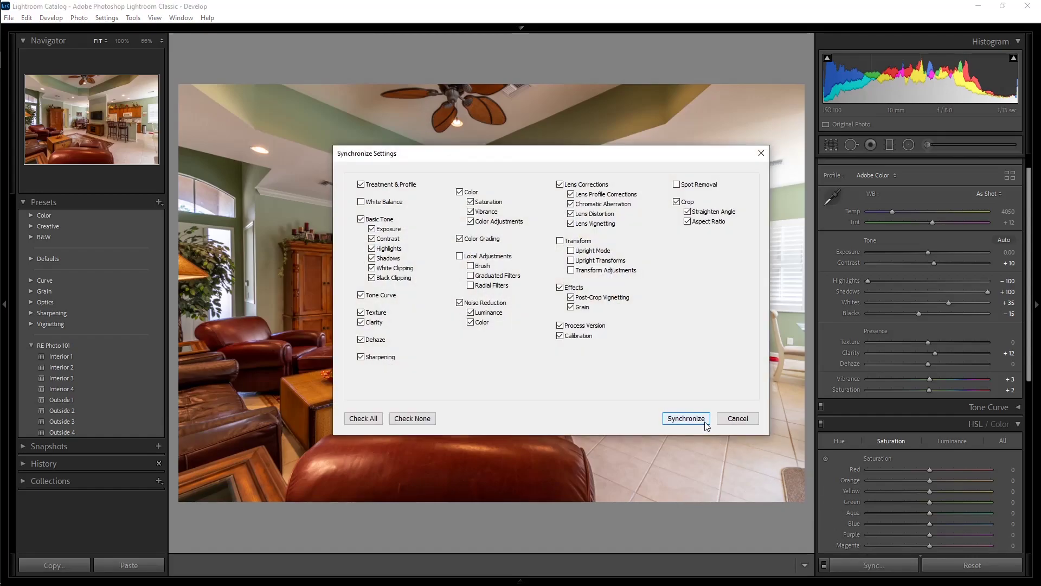
click(705, 422)
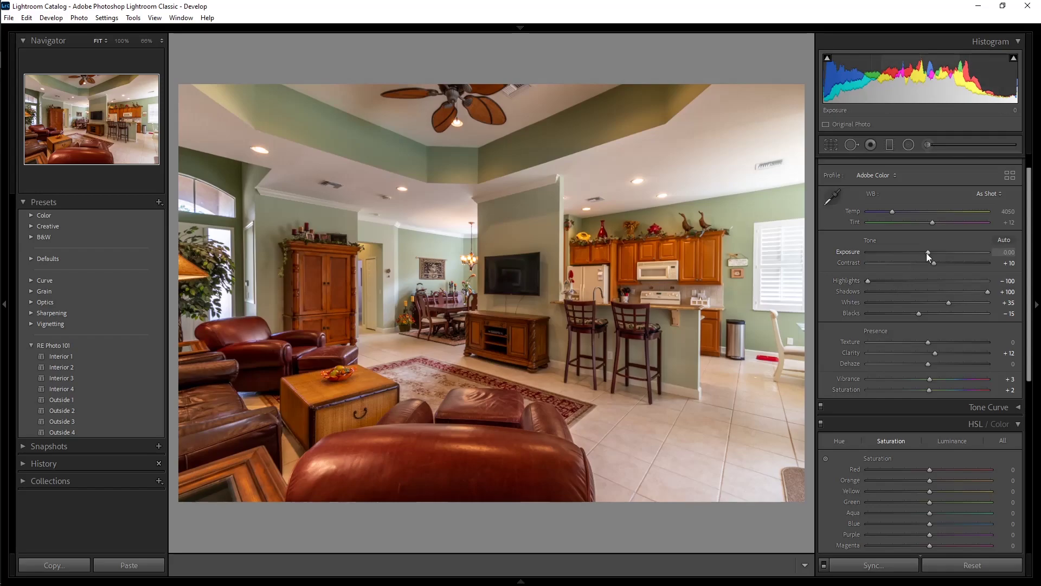
Raise the Exposure of the living room and kitchen photo to +0.60.
key(Up)
key(Up)
key(Up)
key(Up)
key(Up)
key(Up)
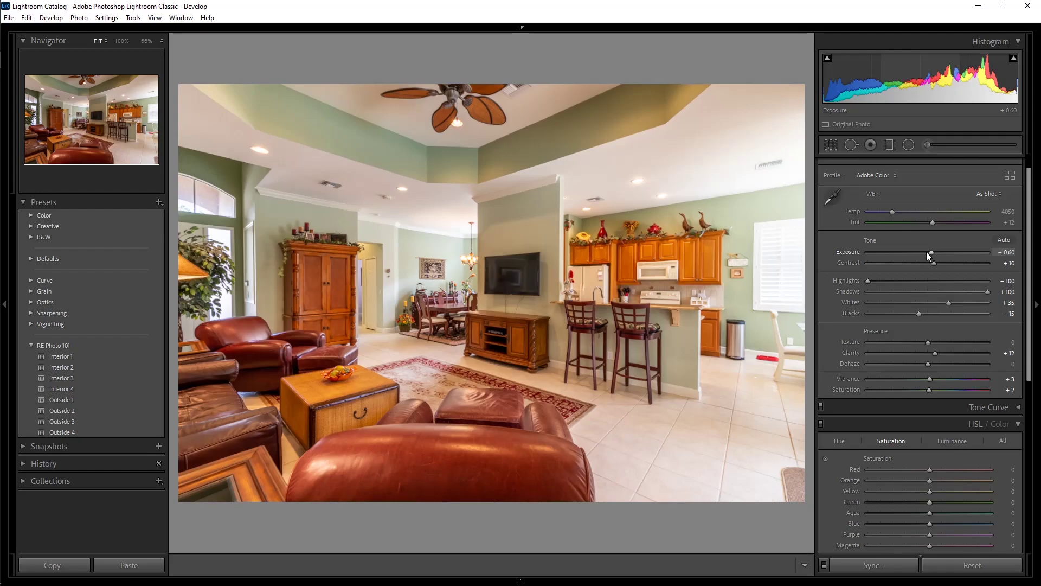
Try neutral white balance samples from the microwave, the refrigerator, the television and the ceiling.
click(854, 197)
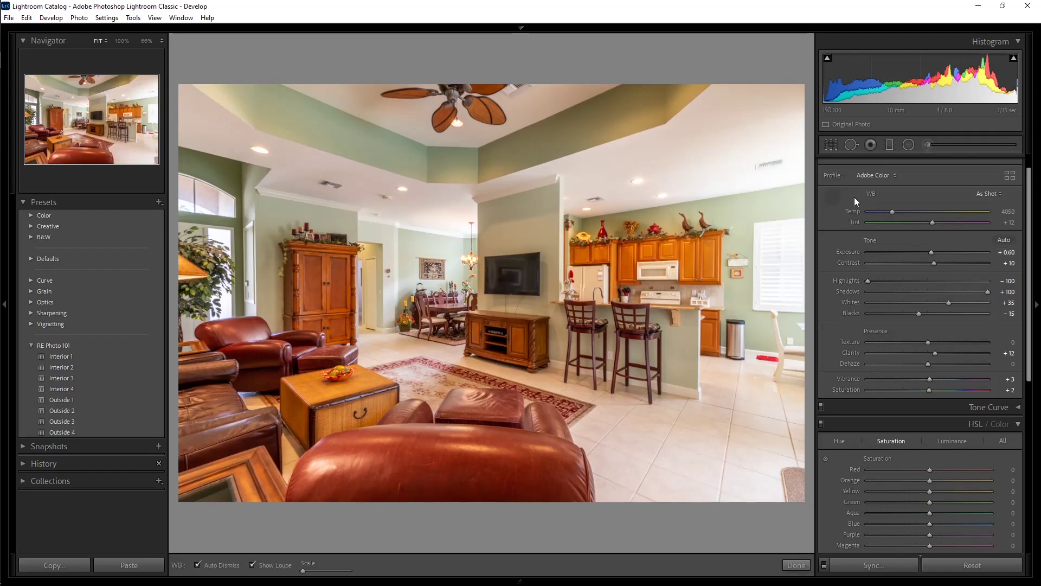
click(673, 279)
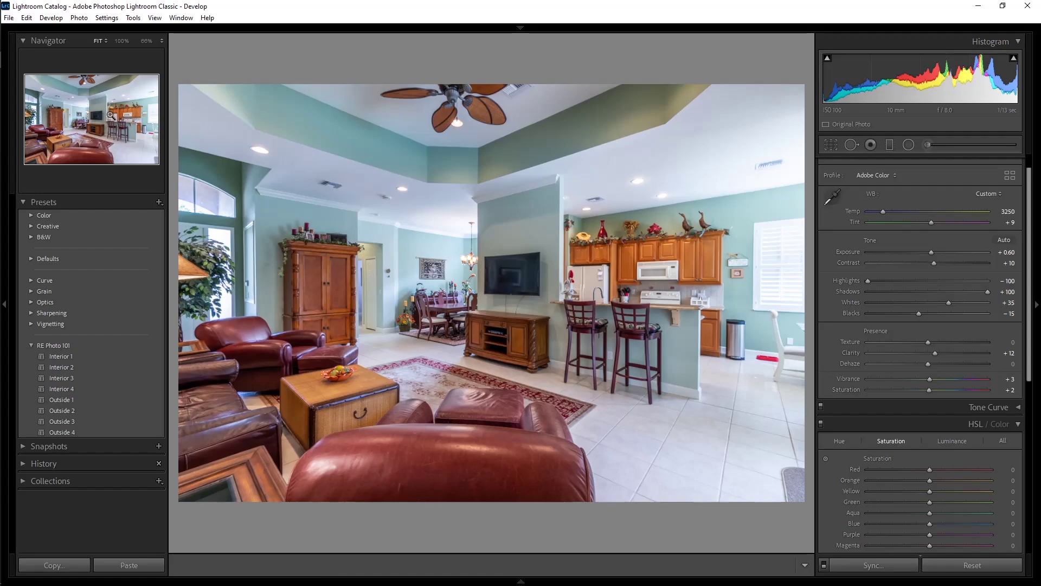
key(w)
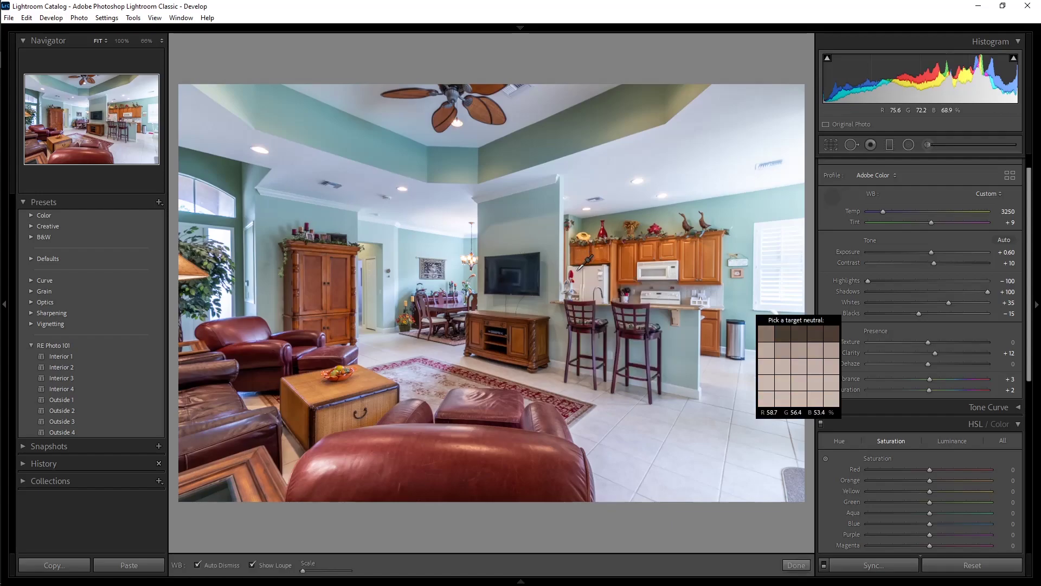
click(570, 270)
key(w)
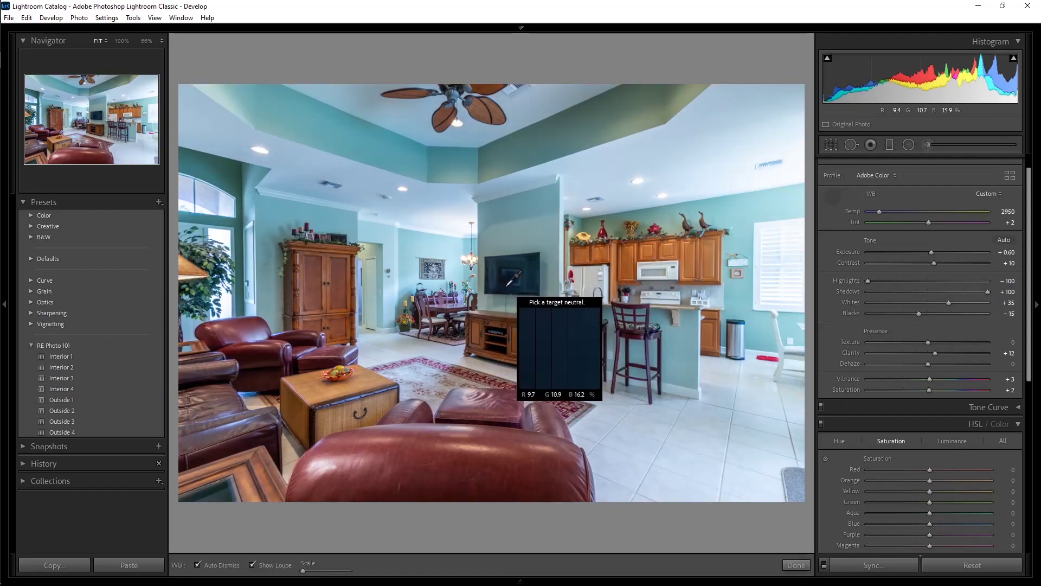
click(506, 287)
key(w)
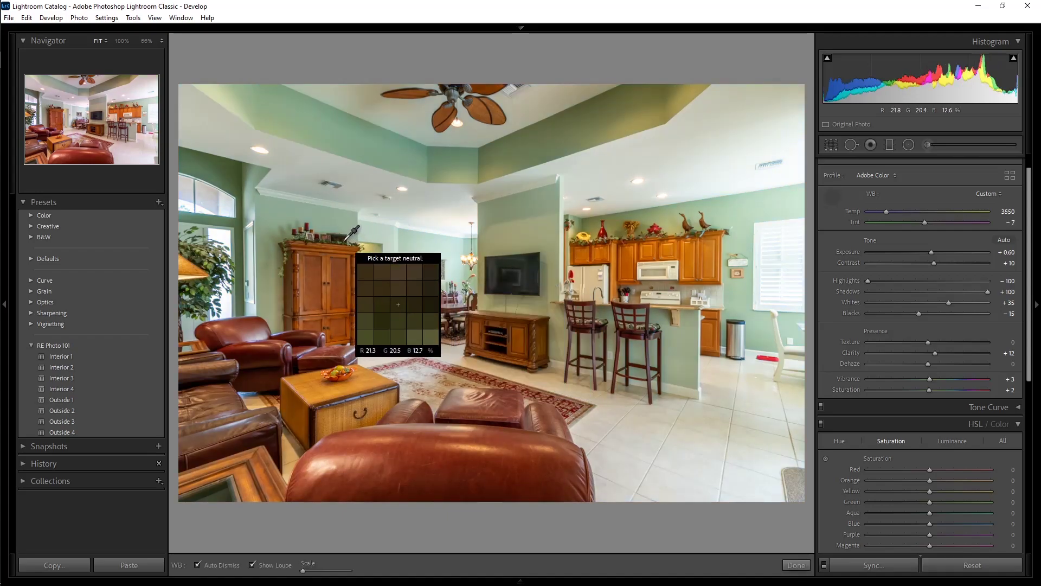
click(277, 193)
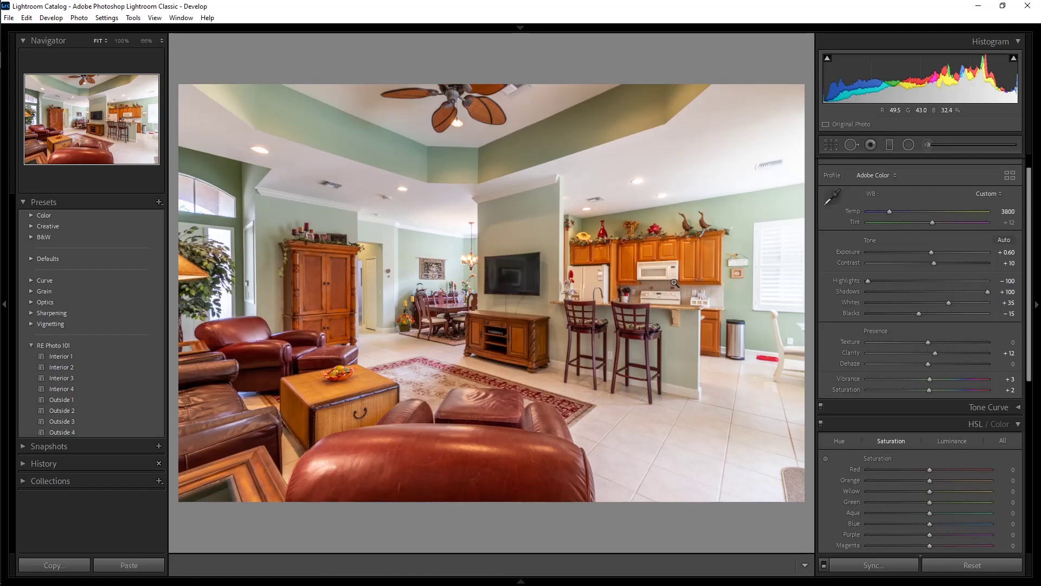
Try further white balance samples from the microwave and the white chair beside the kitchen.
key(w)
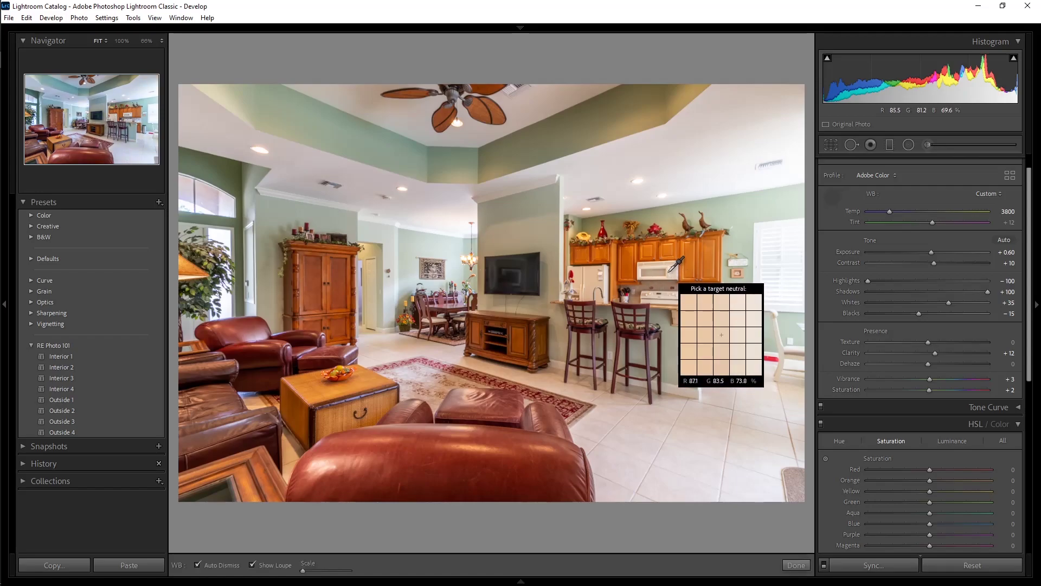
click(670, 274)
key(w)
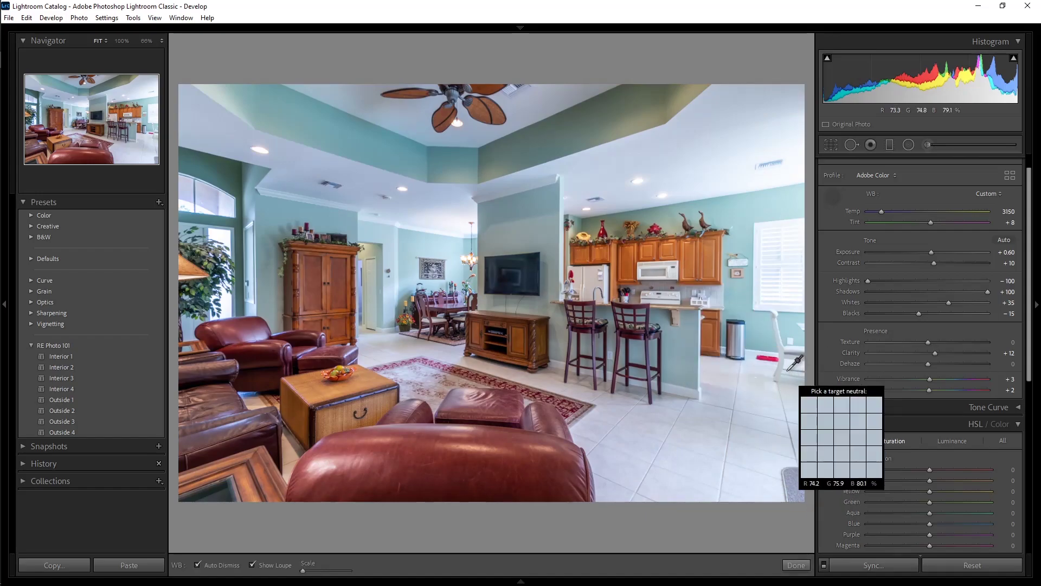
click(783, 356)
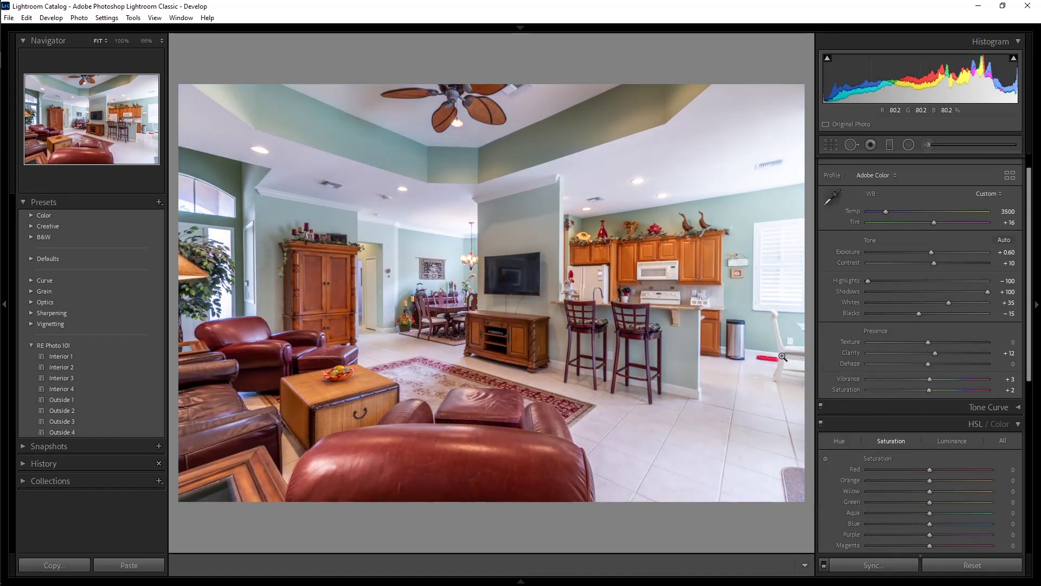
Sample the white balance from the baseboard area beside the kitchen bar to get Temp 3400 and Tint +7, and raise Exposure to +0.80.
key(w)
click(685, 392)
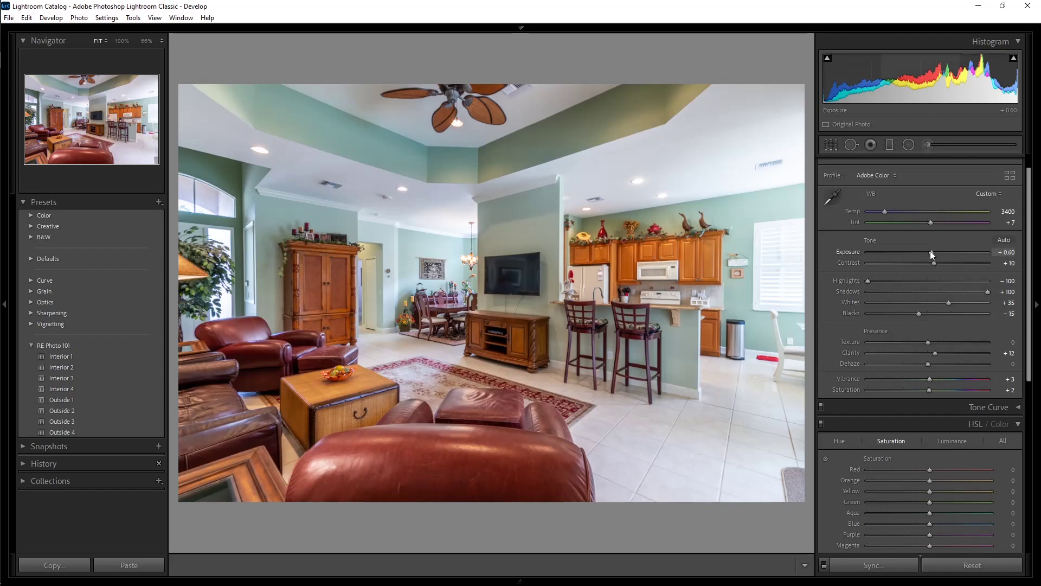
key(Up)
key(Up)
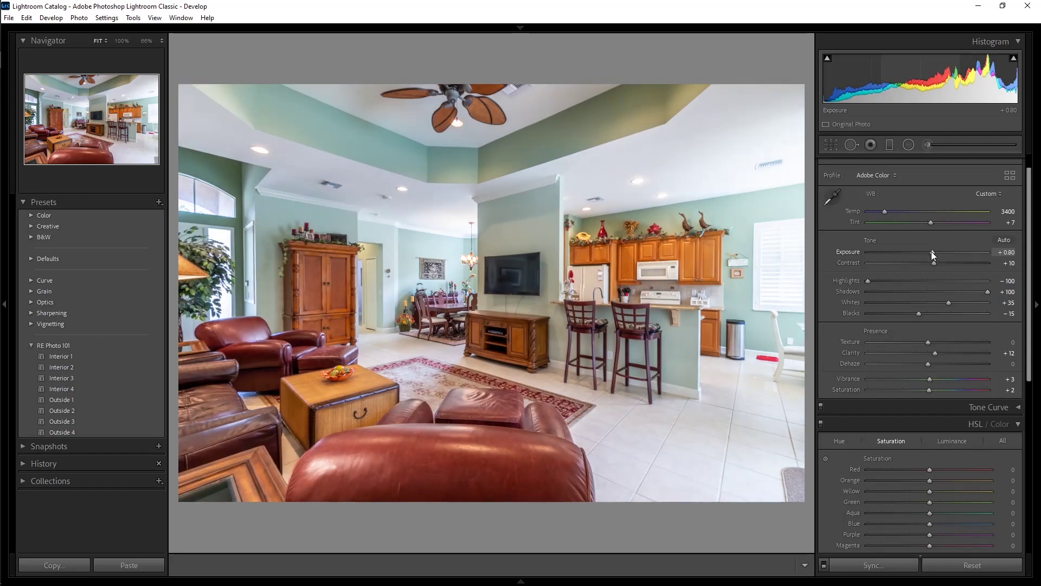
Go to the living room photo with the large rug, collapse the HSL / Color settings and straighten the photo with Upright Auto.
key(Right)
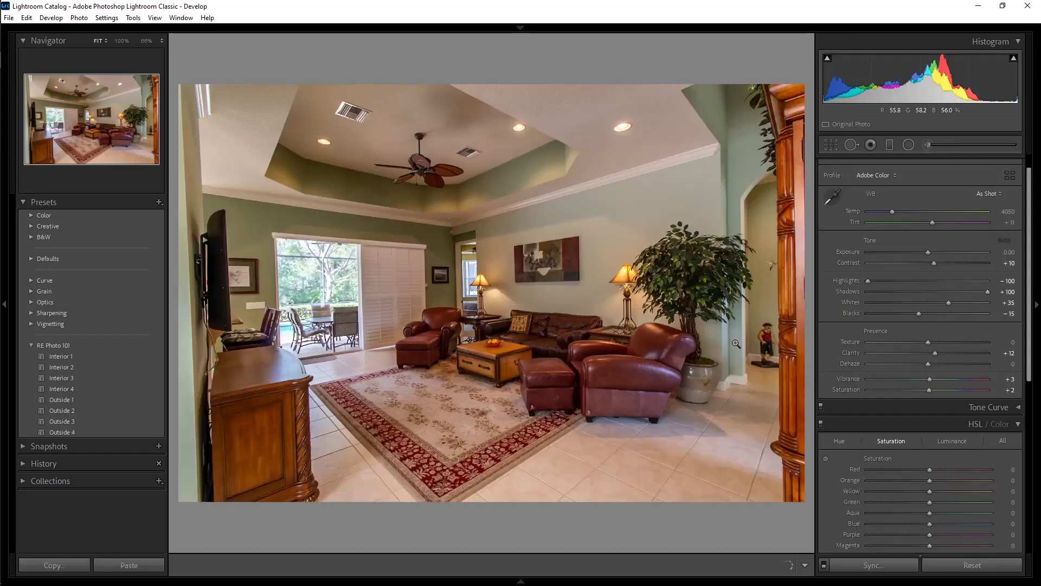
scroll(874, 432, down, 2)
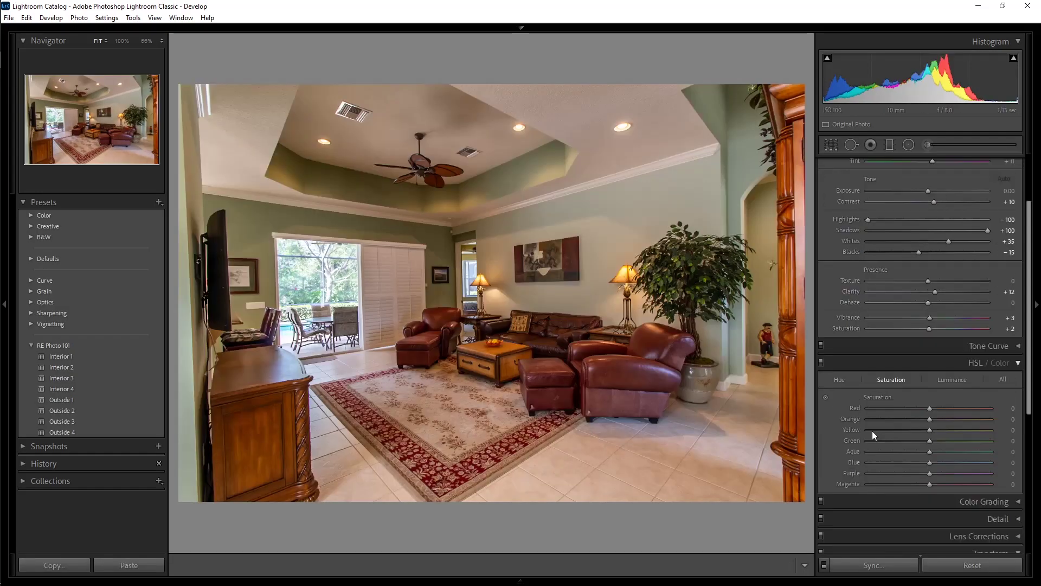
click(1010, 363)
scroll(866, 378, down, 2)
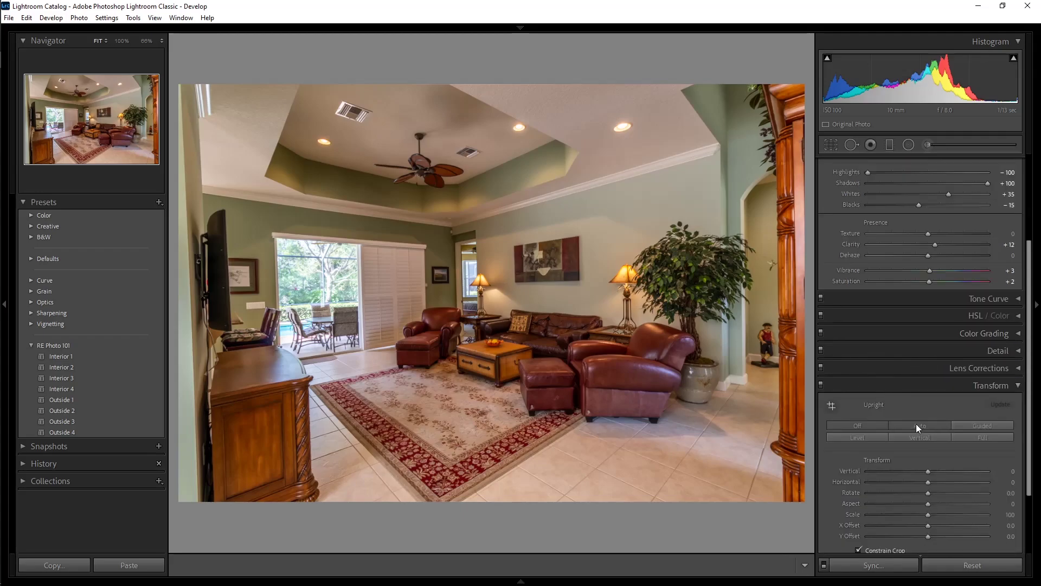
key(Right)
scroll(847, 379, up, 5)
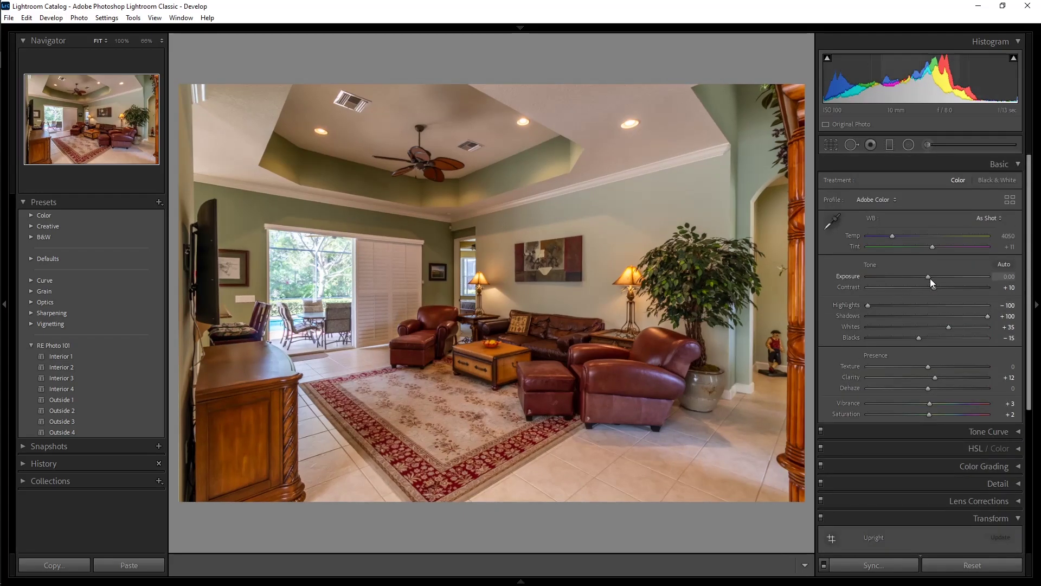
Raise the Exposure of the living room photo with the large rug to +0.80.
key(Up)
key(Up)
key(Up)
key(Up)
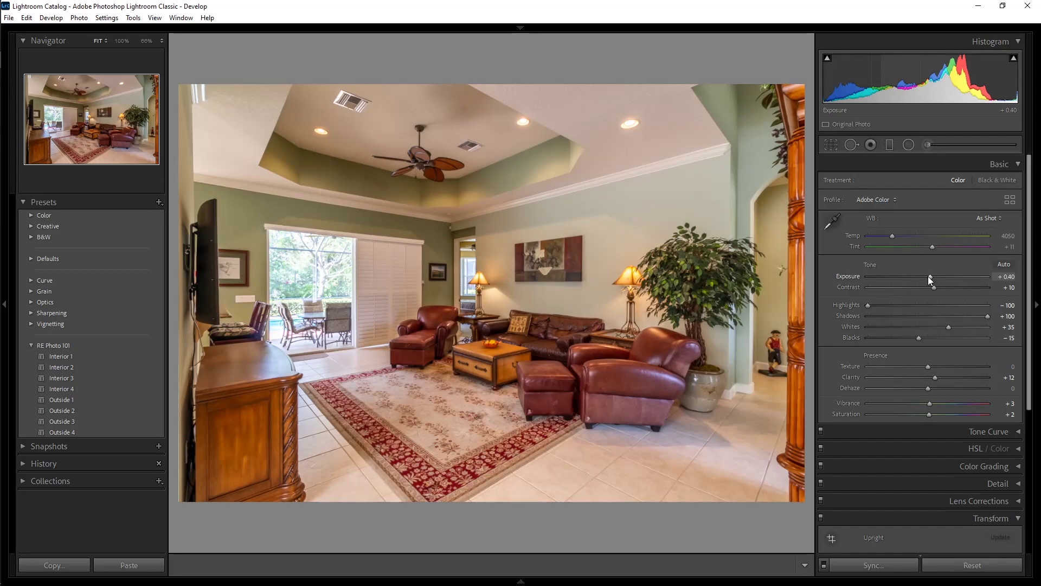
scroll(928, 276, up, 2)
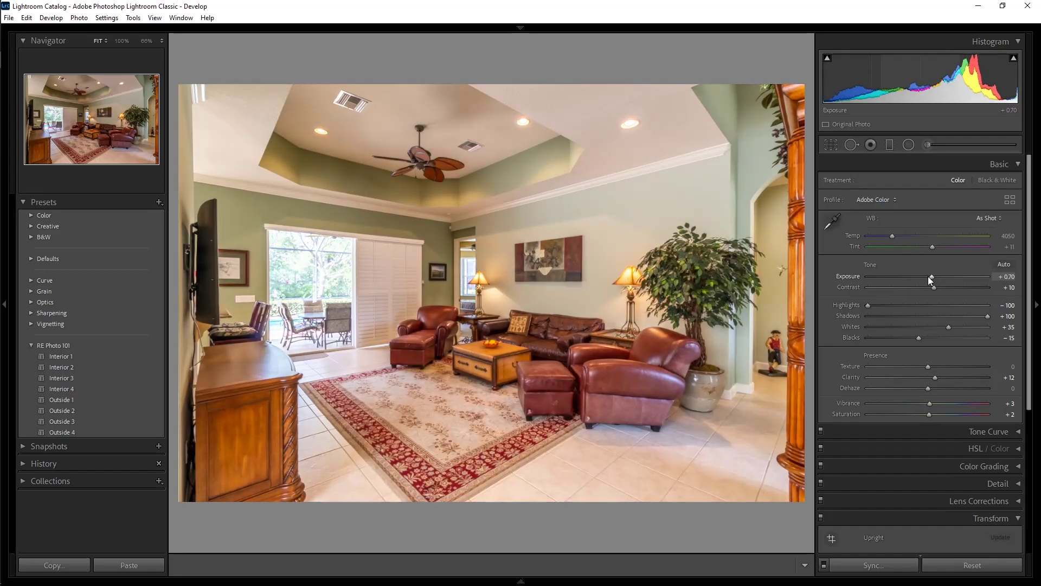
scroll(929, 276, up, 1)
Try white balance samples from the crown molding above the painting, the top of the sliding door blinds and the far-left crown molding.
key(w)
click(627, 172)
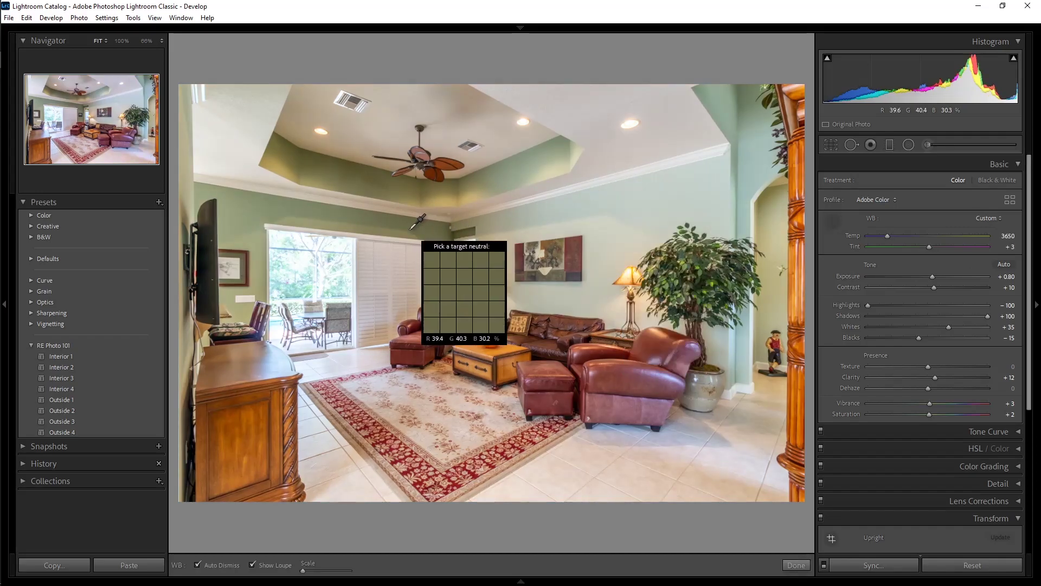
click(397, 242)
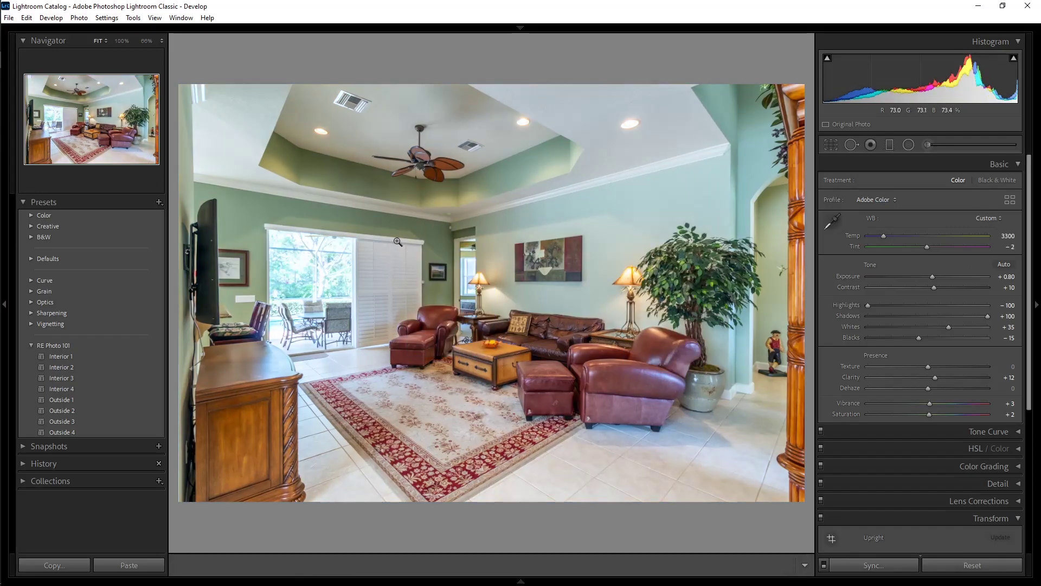
key(w)
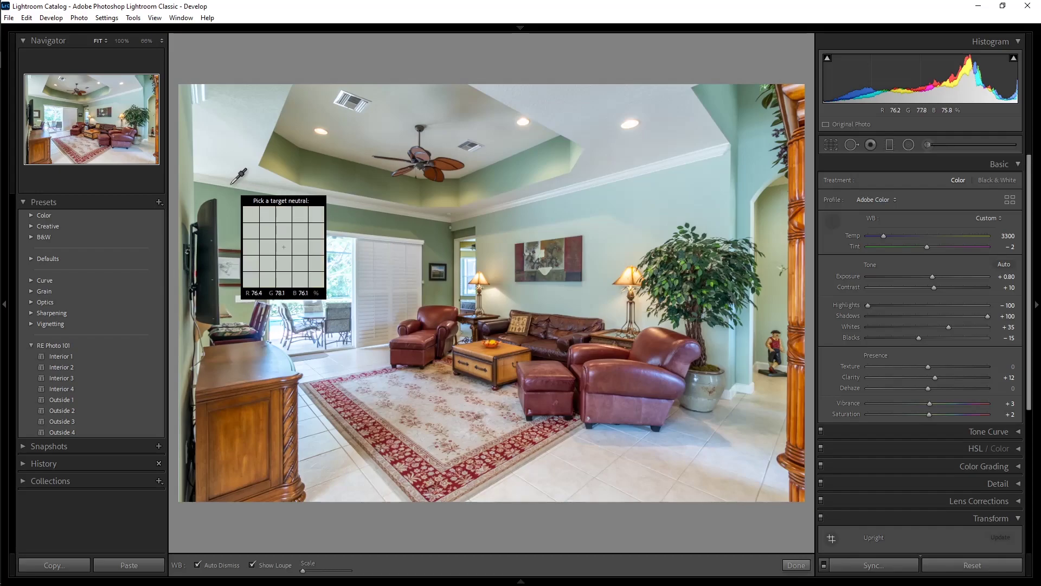
click(233, 184)
Sample the white balance near the bottom of the sliding door blinds to get Temp 3350 and Tint -2, and raise Exposure to +0.90.
key(w)
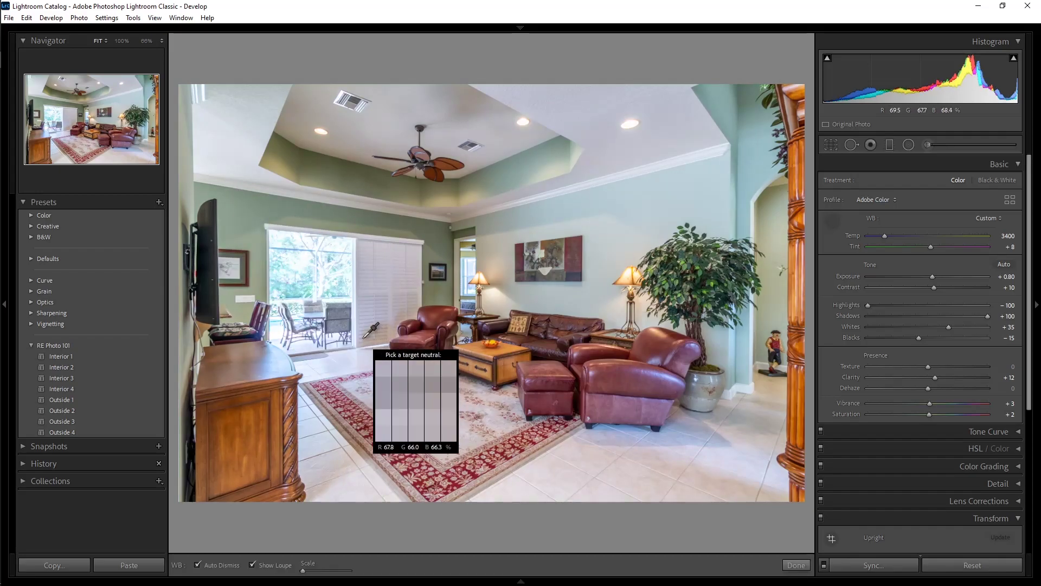
click(361, 345)
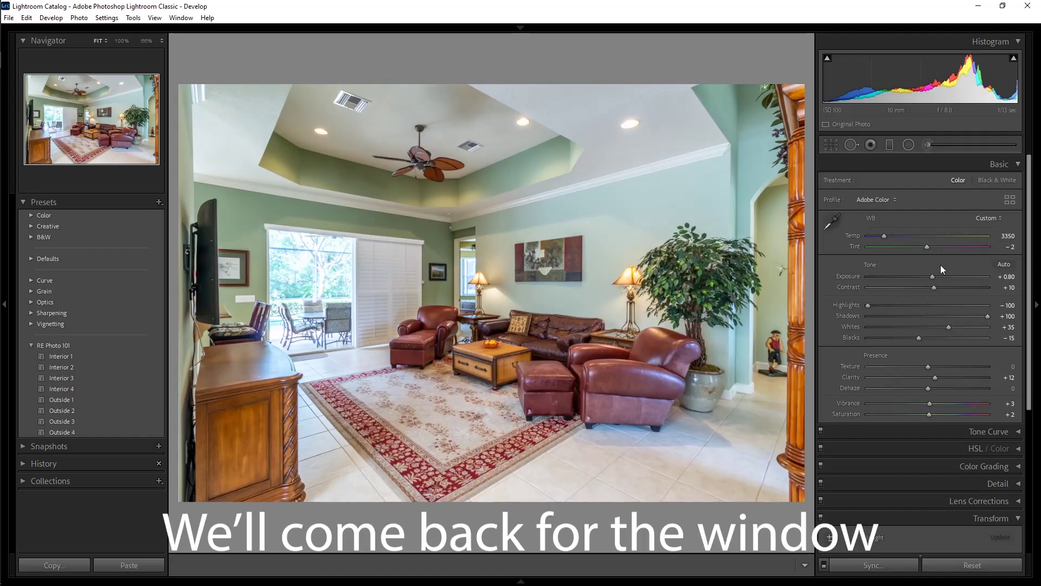
scroll(933, 276, up, 1)
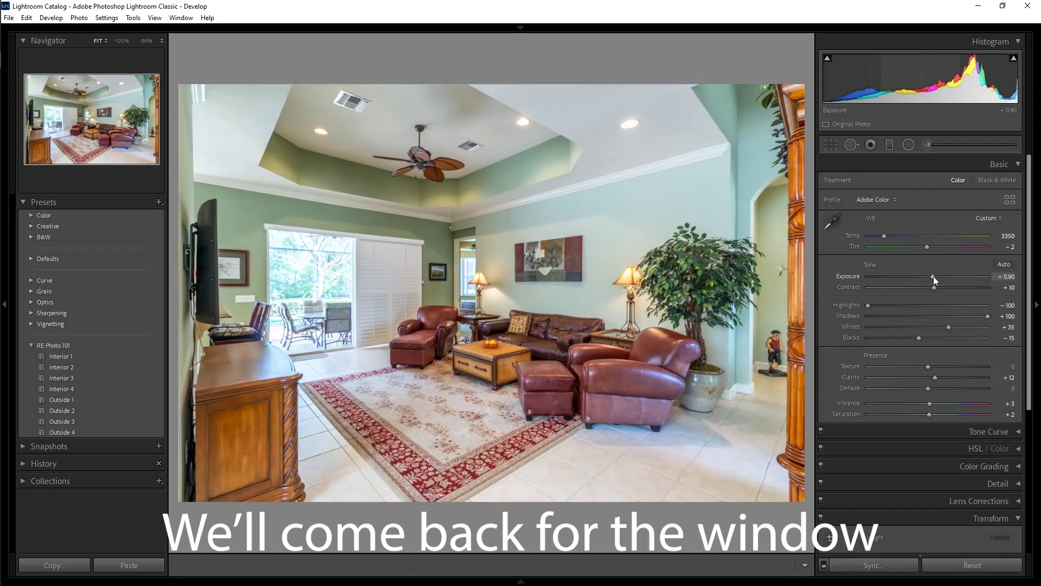
Go to the living room photo with the wooden armoire and straighten it with Upright Auto.
key(Right)
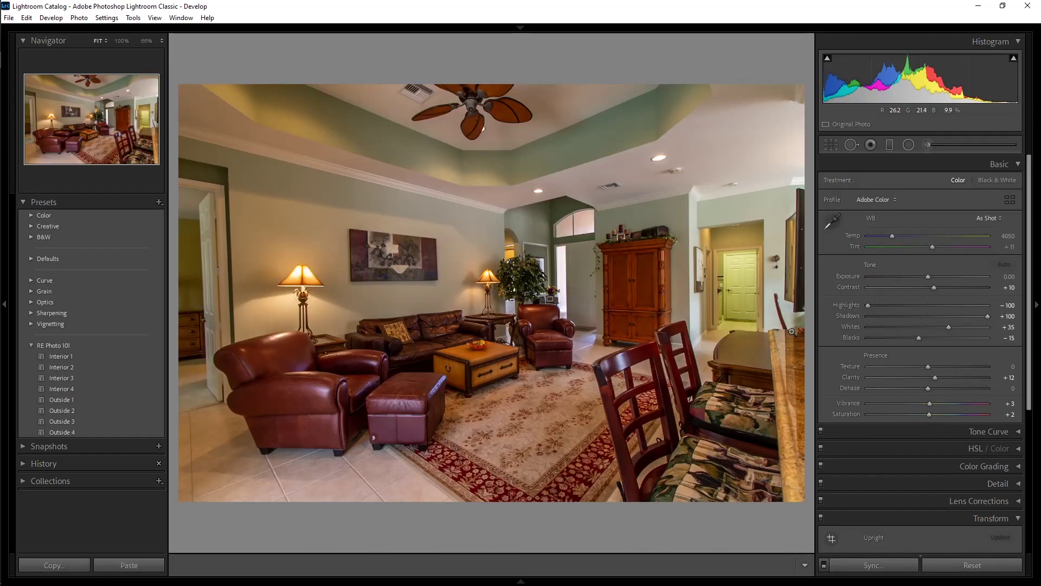
scroll(878, 380, down, 3)
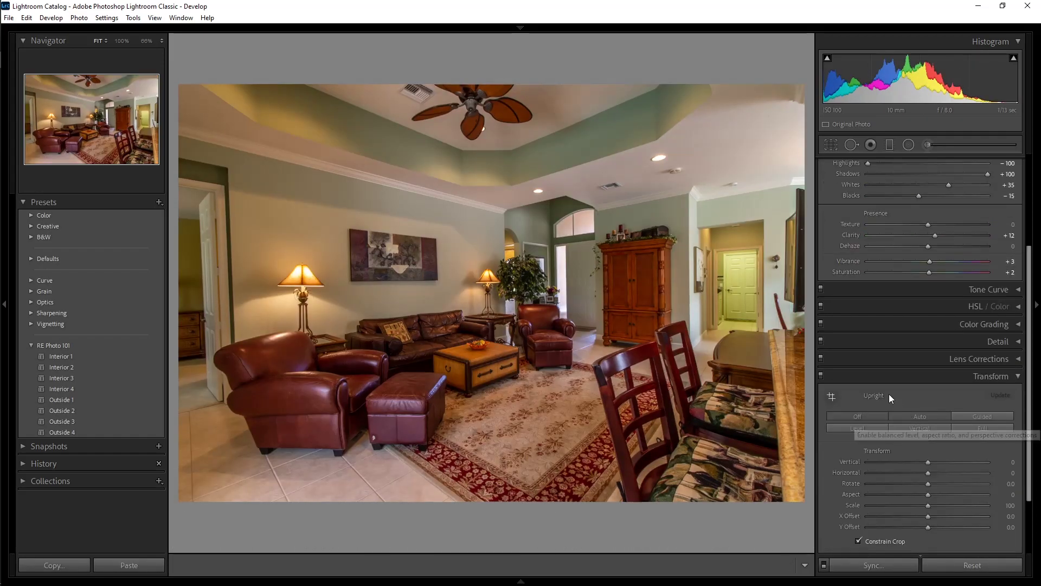
scroll(862, 366, up, 3)
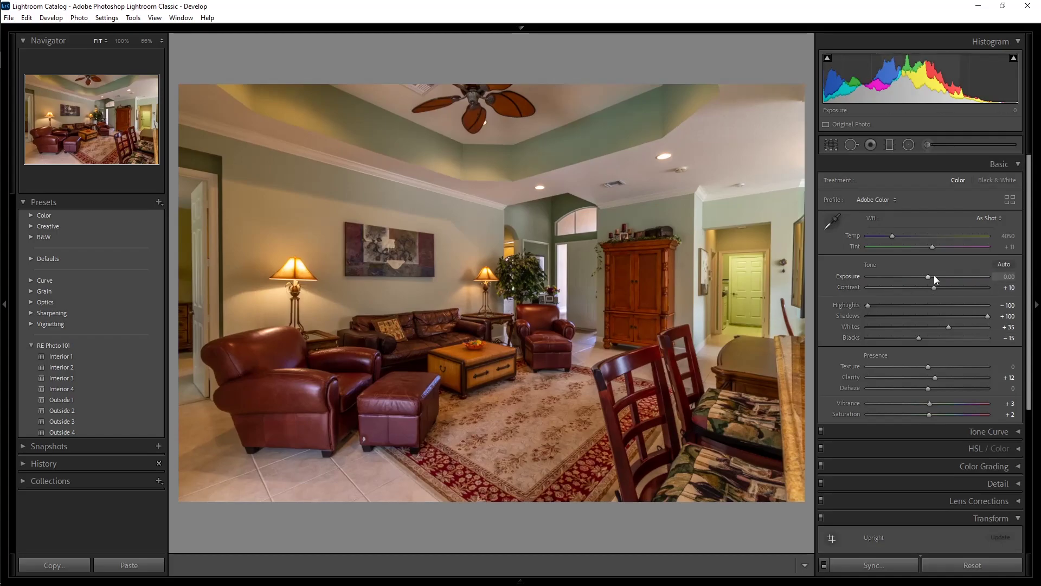
Raise Exposure to +0.90 and sample the white balance from the crown molding above the sofa to get Temp 3600 and Tint +1.
key(Up)
key(Up)
key(Up)
key(Up)
key(Up)
key(Up)
key(Up)
key(Up)
key(Up)
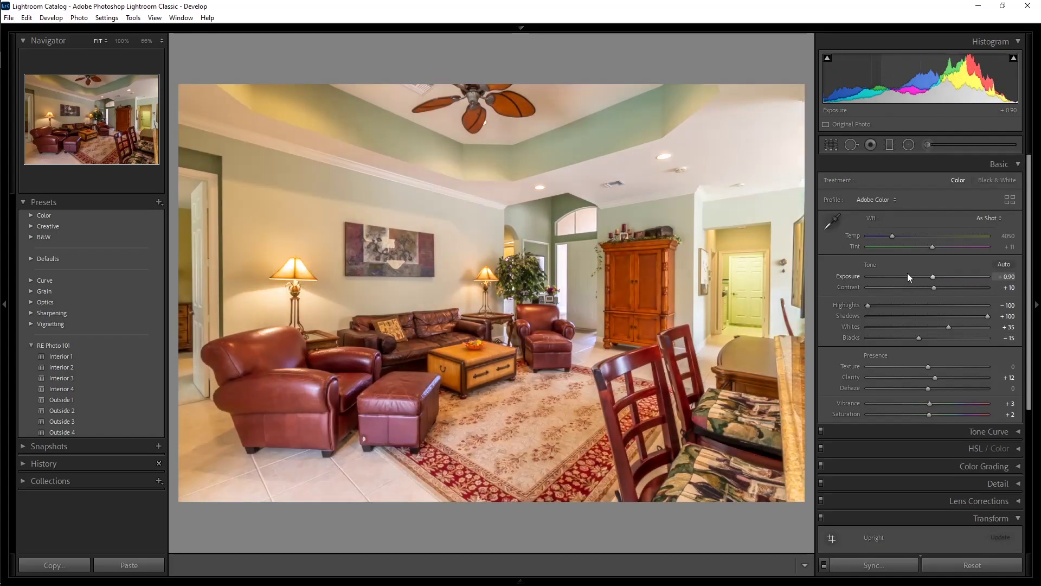
key(w)
click(465, 198)
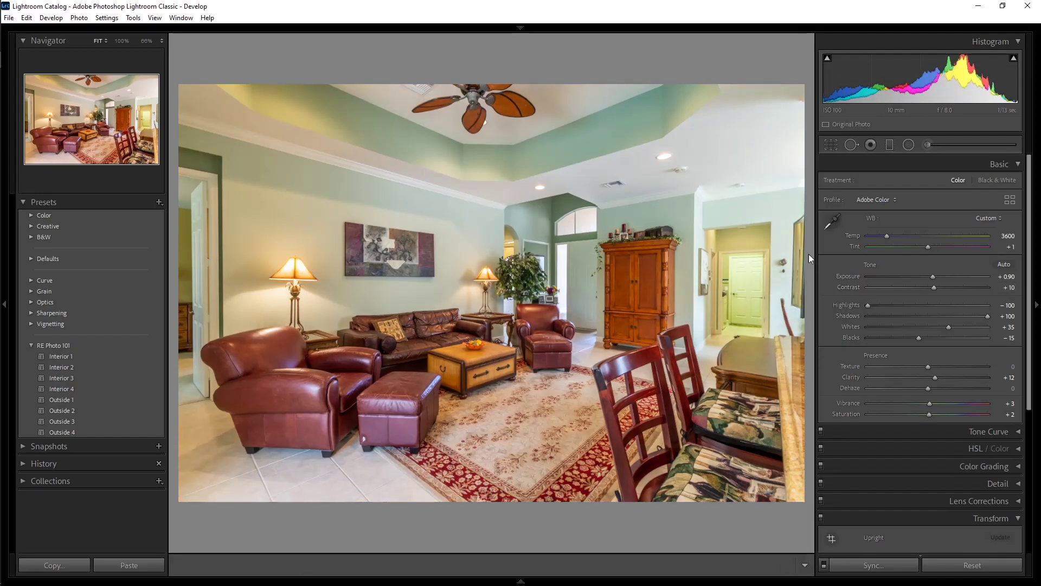
Try a white balance sample from the wall corner beside the armoire, and undo it.
key(w)
click(704, 196)
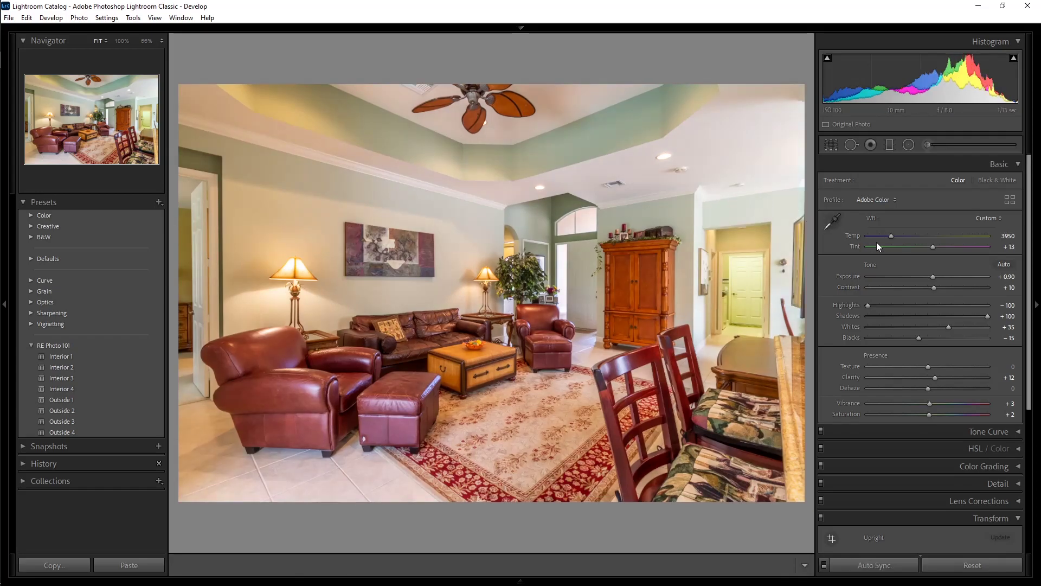
key(ctrl+z)
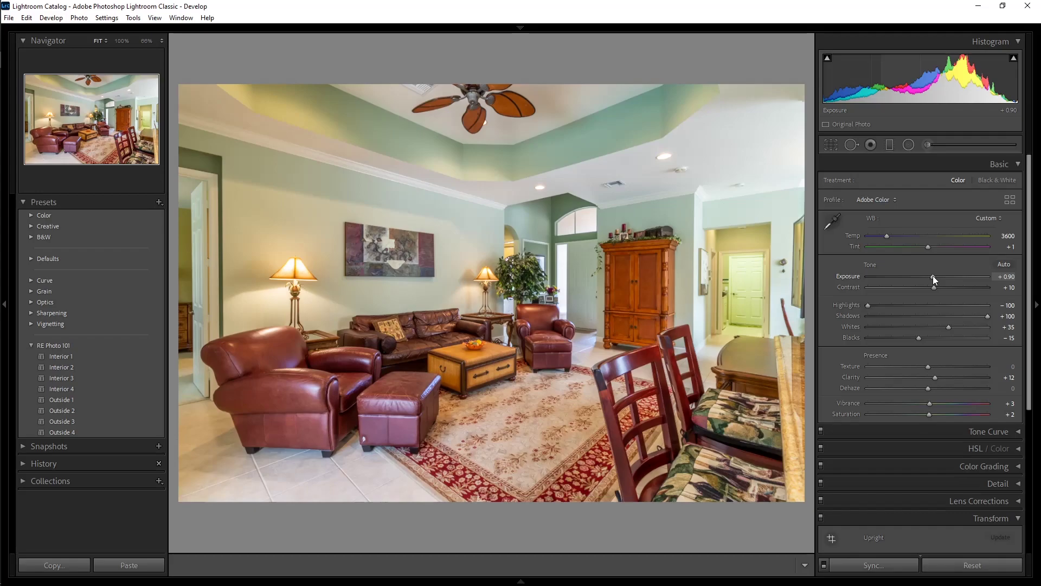
Raise the Exposure of the living room photo with the armoire slightly further.
key(Up)
key(Up)
Go to the kitchen photo with the dishwasher, straighten it with Upright Auto and raise Exposure to +0.60.
key(Right)
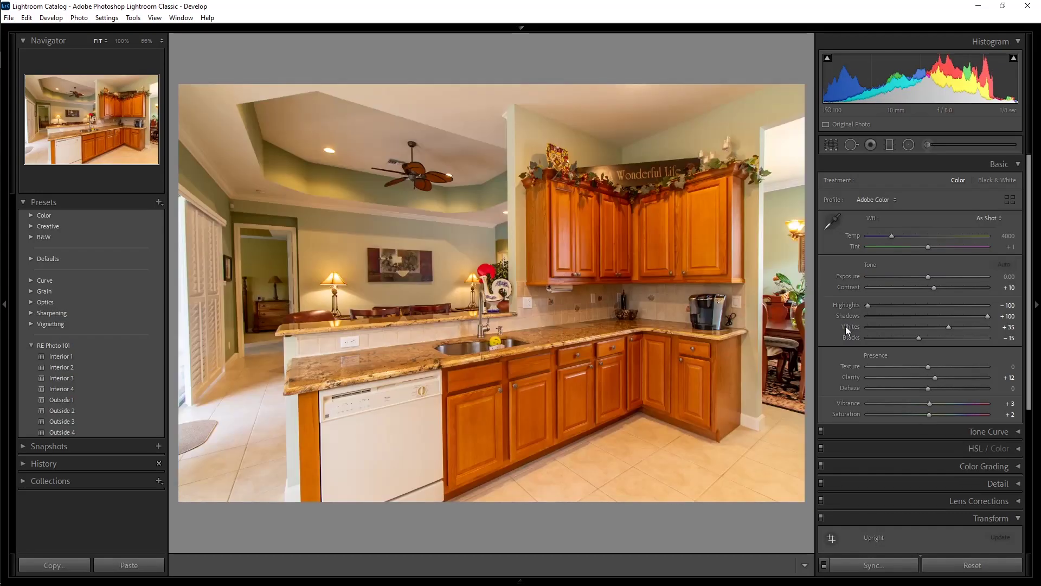
scroll(845, 326, down, 5)
click(904, 415)
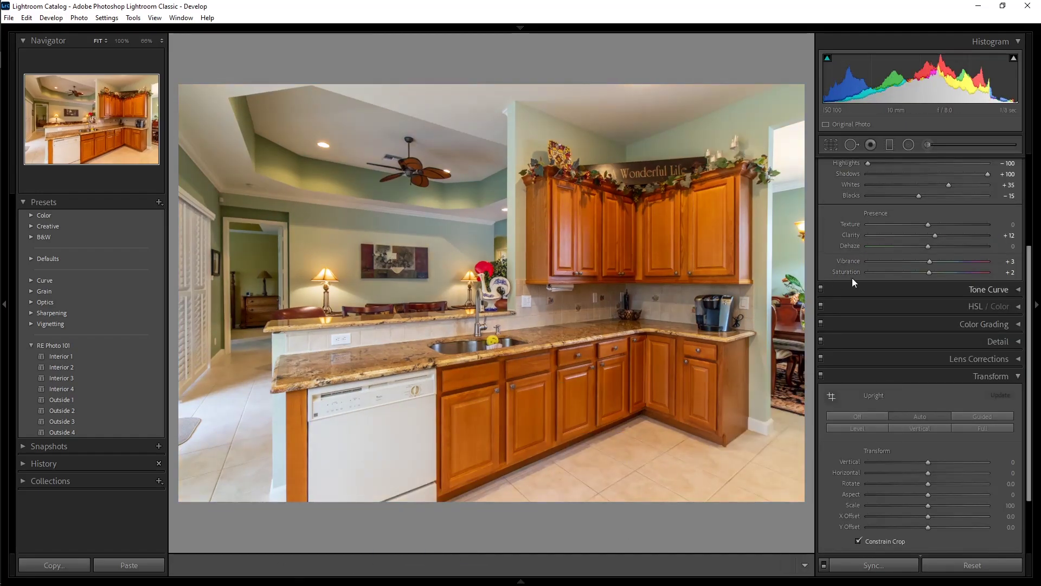
scroll(873, 273, up, 3)
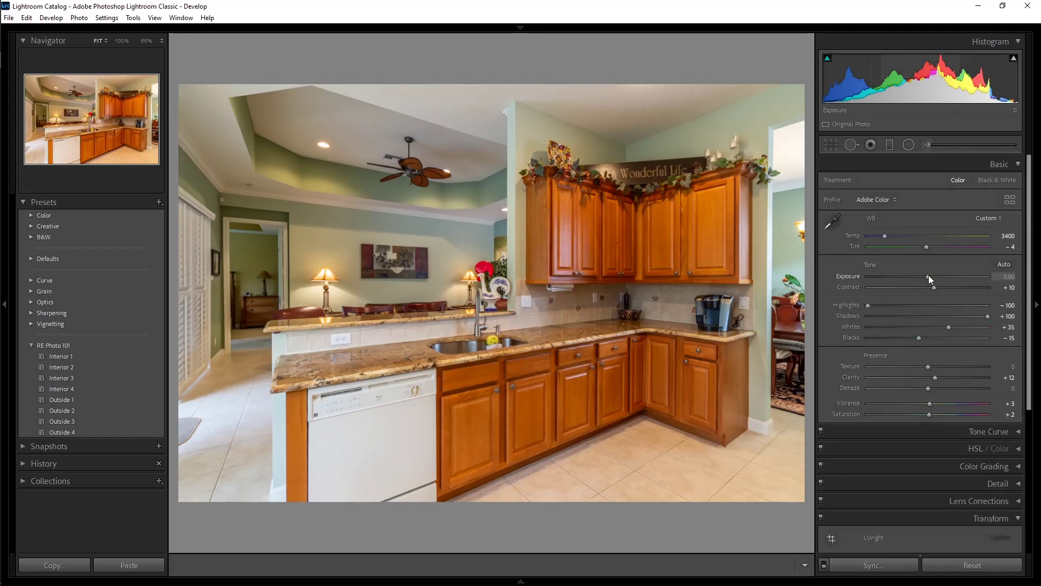
scroll(928, 275, up, 3)
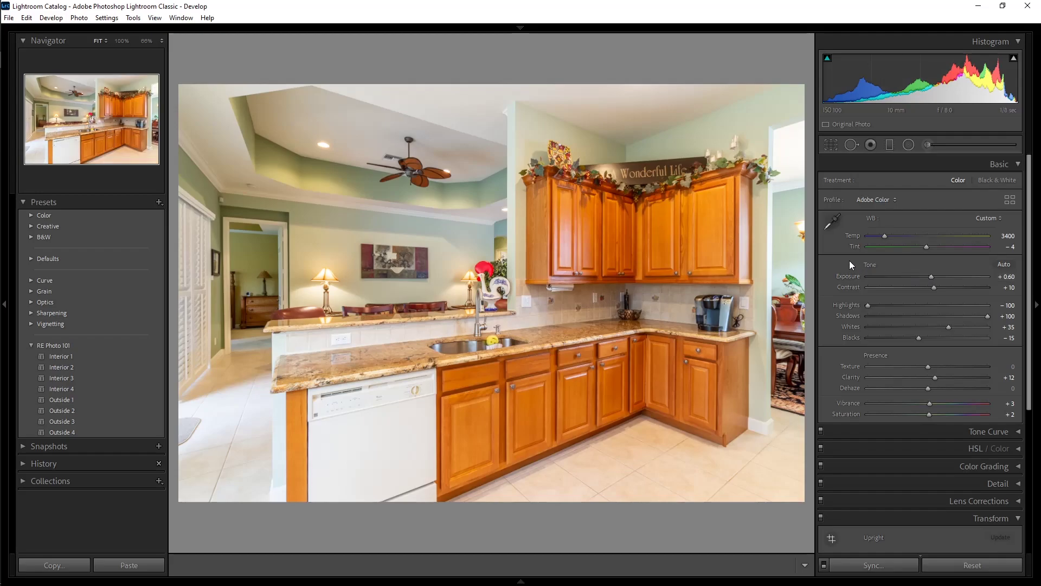
On the kitchen photo with the refrigerator, sample the white balance from the oven, and again from the trash can lid for Temp 3300, Tint -6.
key(Right)
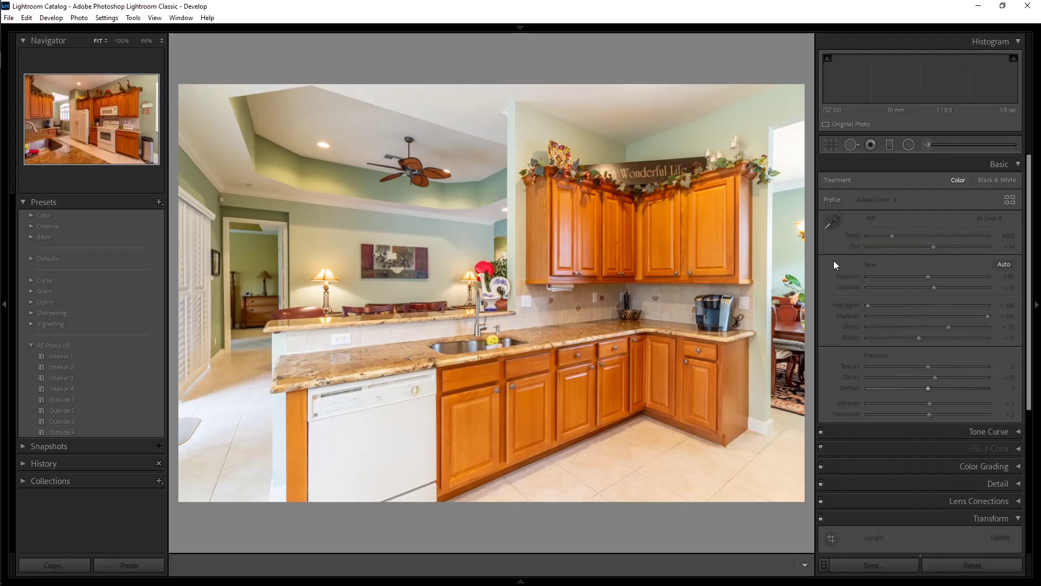
scroll(852, 325, down, 2)
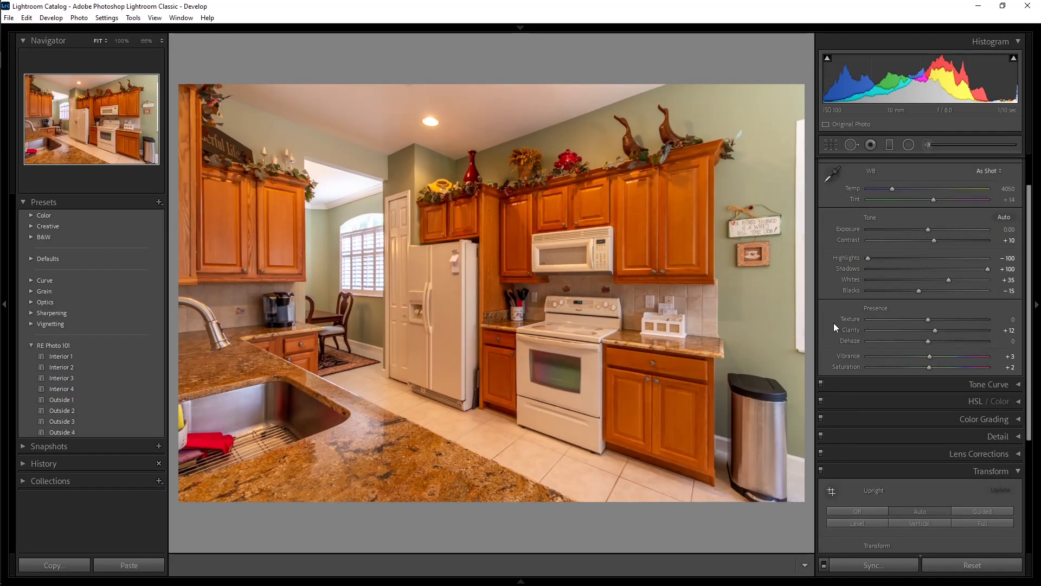
key(w)
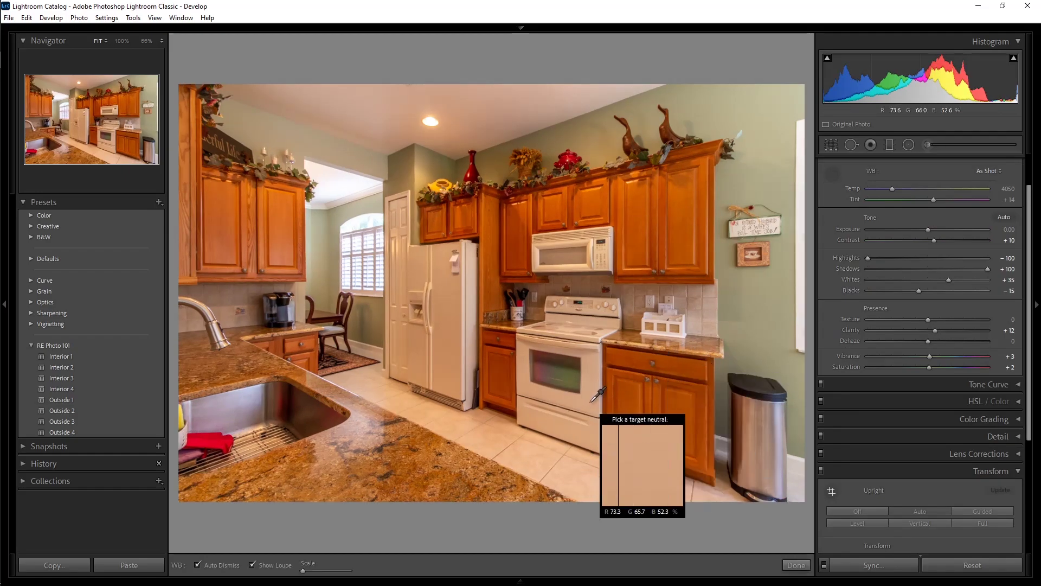
click(579, 405)
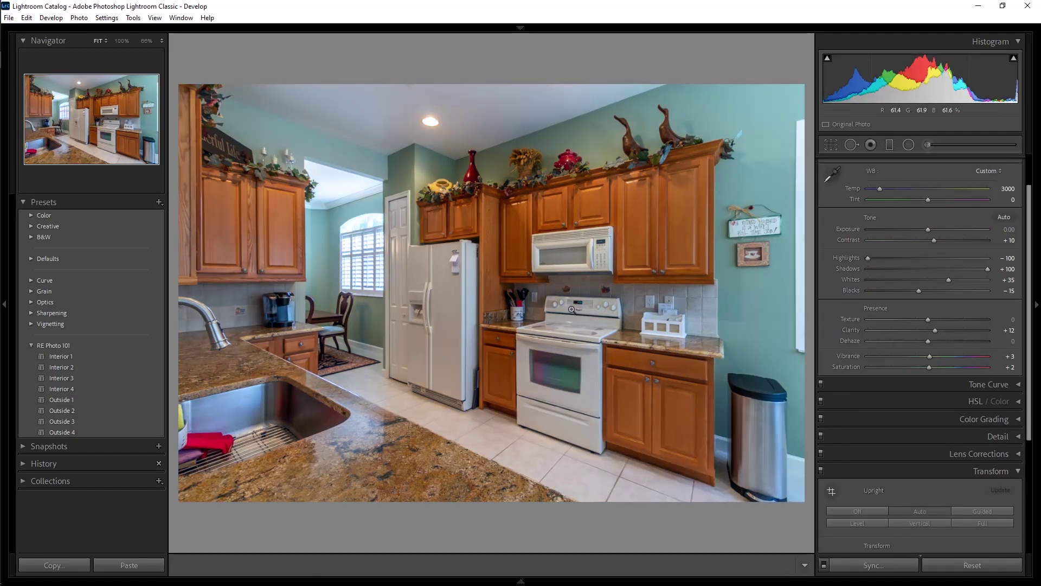
key(w)
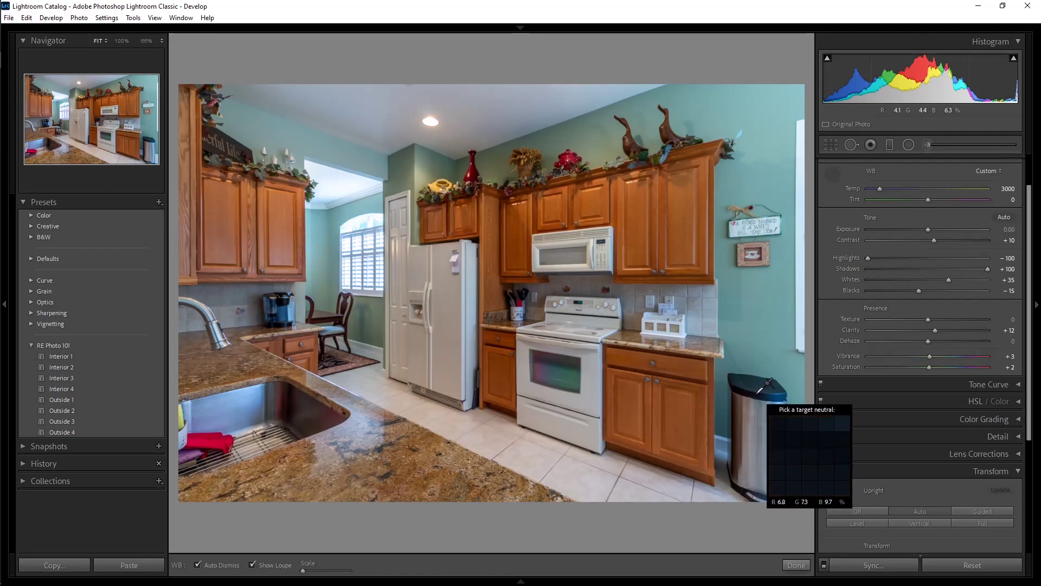
click(756, 394)
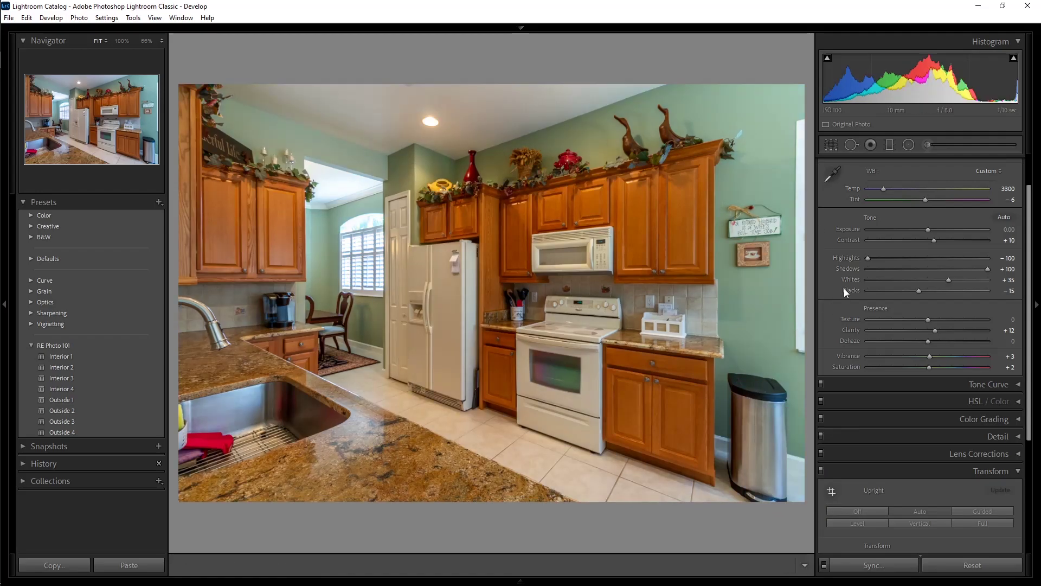
Raise the Exposure of the kitchen photo with the refrigerator to +0.70.
scroll(847, 282, up, 1)
drag(928, 276, 930, 276)
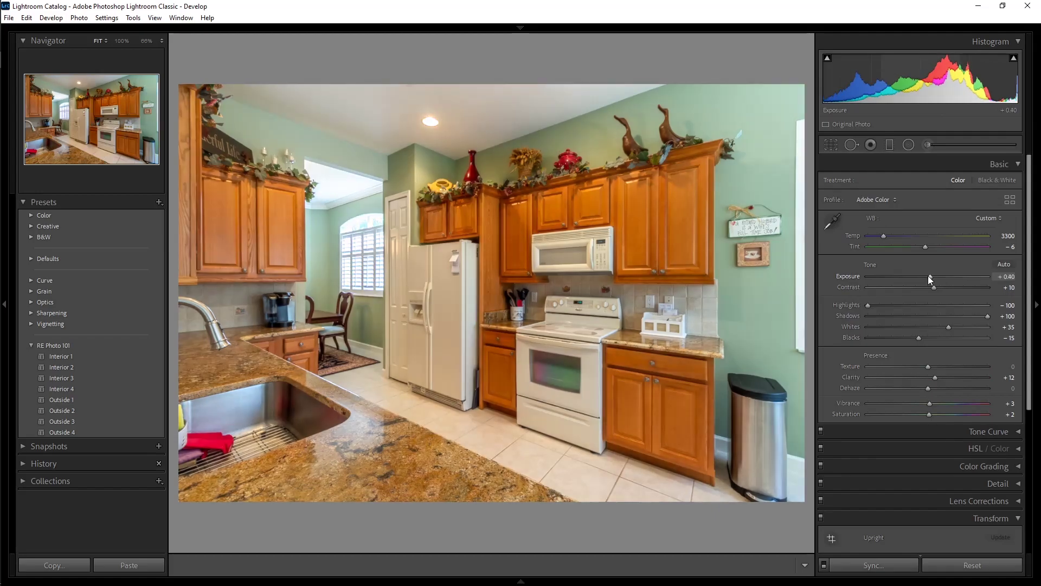
key(Up)
key(Up)
key(Up)
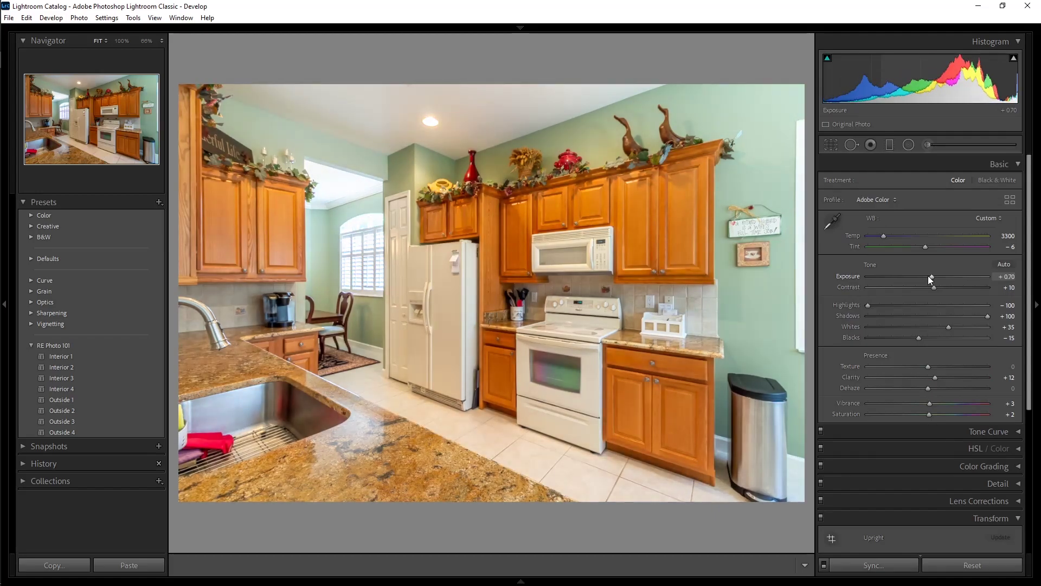
Go to the dining room photo that looks toward the living room and straighten it with Upright Auto.
key(Right)
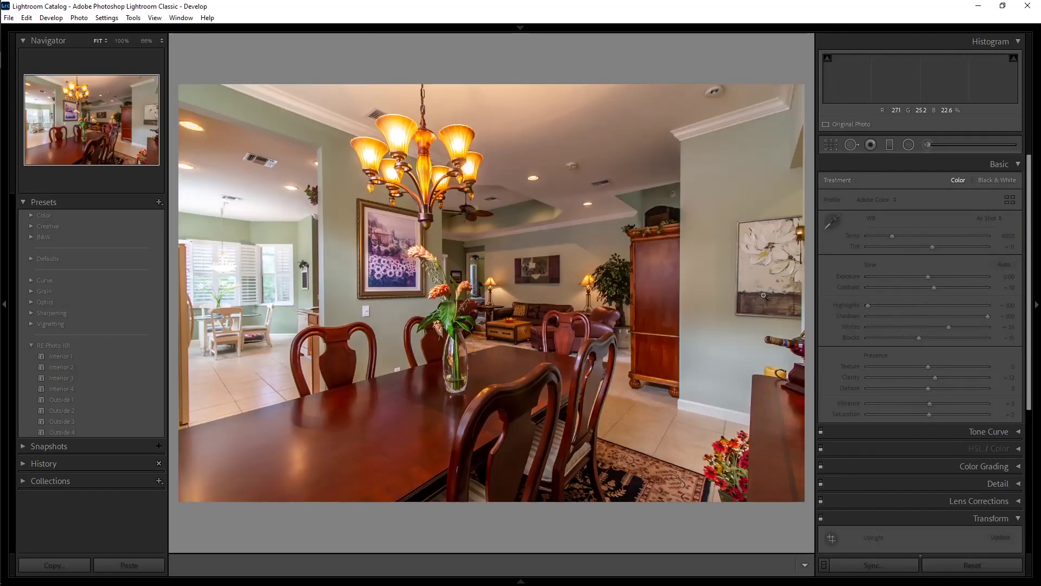
scroll(890, 373, down, 2)
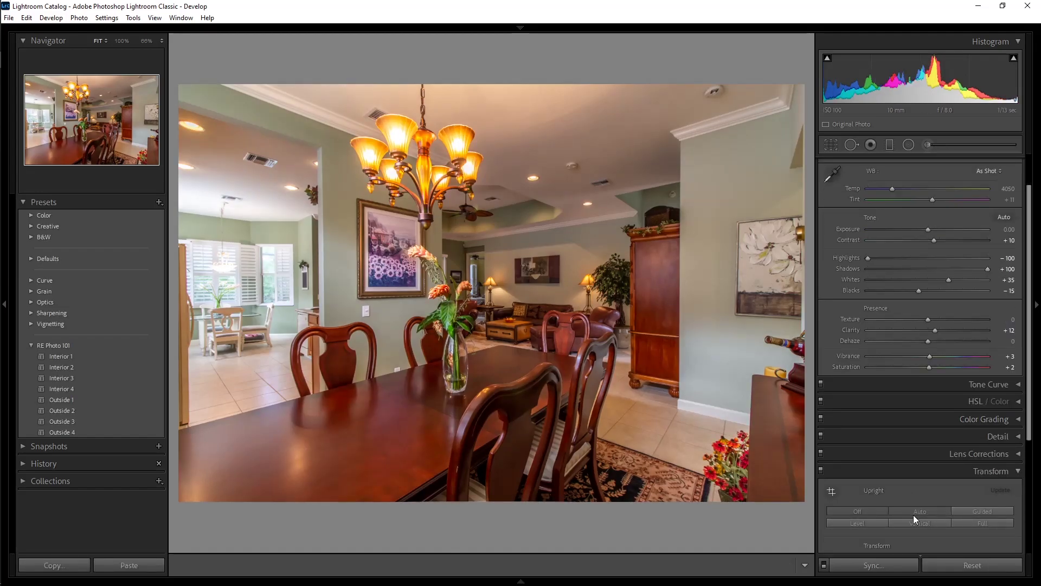
scroll(828, 396, up, 2)
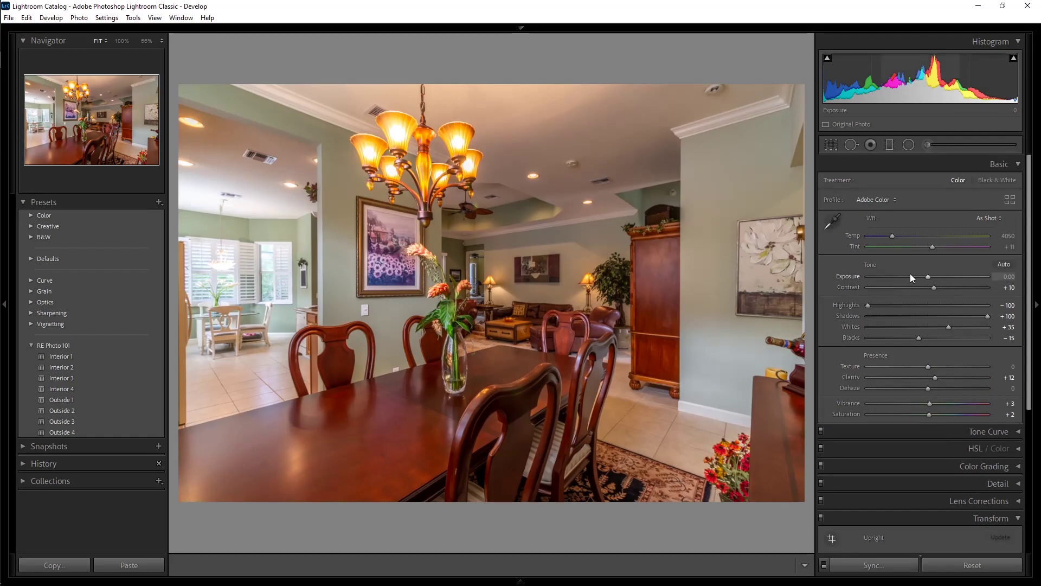
Try different Exposure levels on this dining room photo and set Exposure to +0.90.
key(Up)
key(Up)
key(Up)
key(Up)
key(Up)
key(Up)
key(Up)
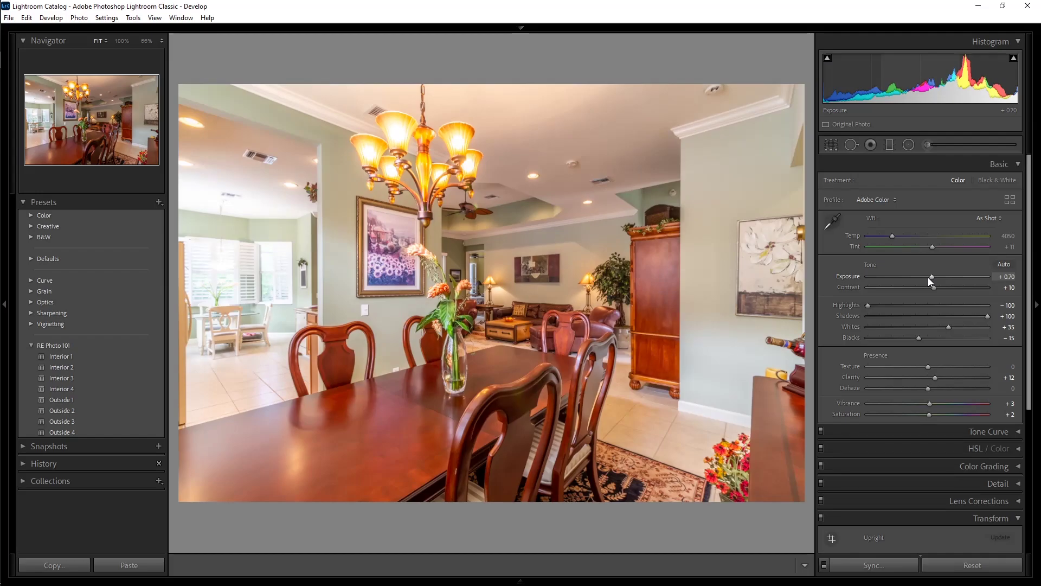
click(929, 277)
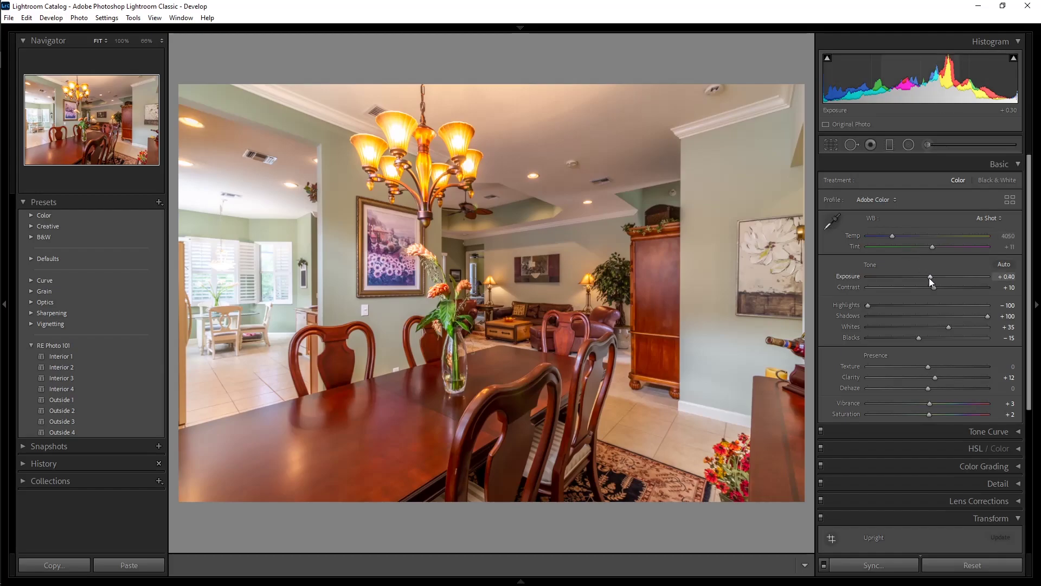
scroll(931, 278, up, 4)
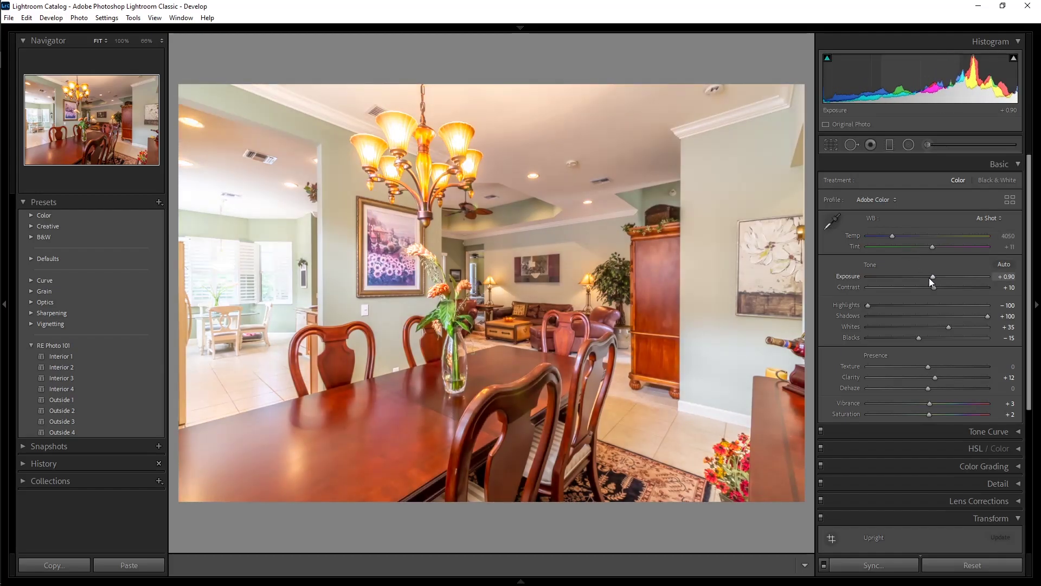
Go to the dining room photo with the shuttered window and straighten it with Upright Auto.
key(Right)
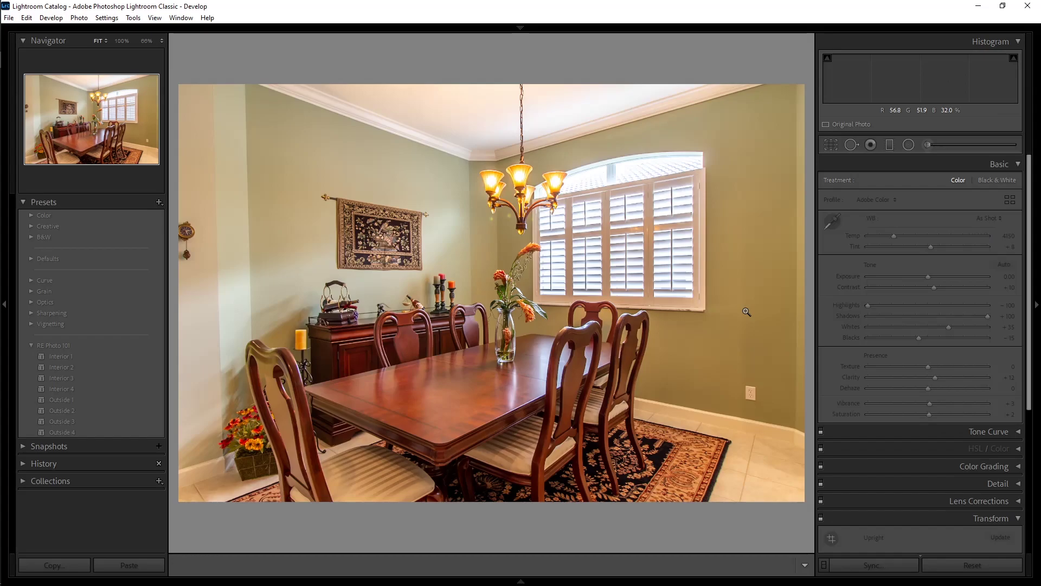
scroll(877, 382, down, 3)
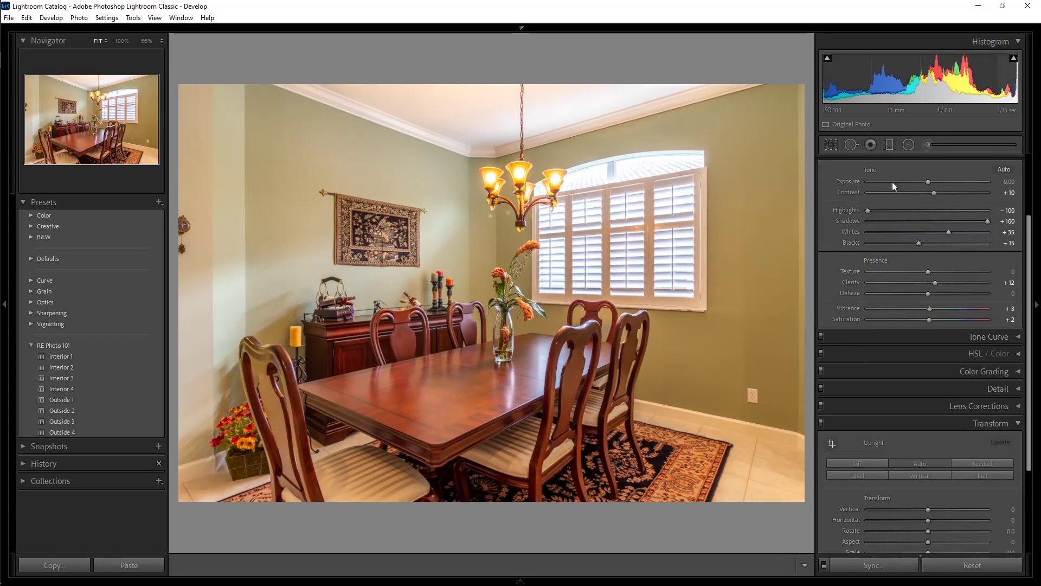
Raise the Exposure of the shuttered-window dining room photo to +0.50 and sample its white balance from the white crown molding.
scroll(895, 174, up, 3)
key(shift+Up)
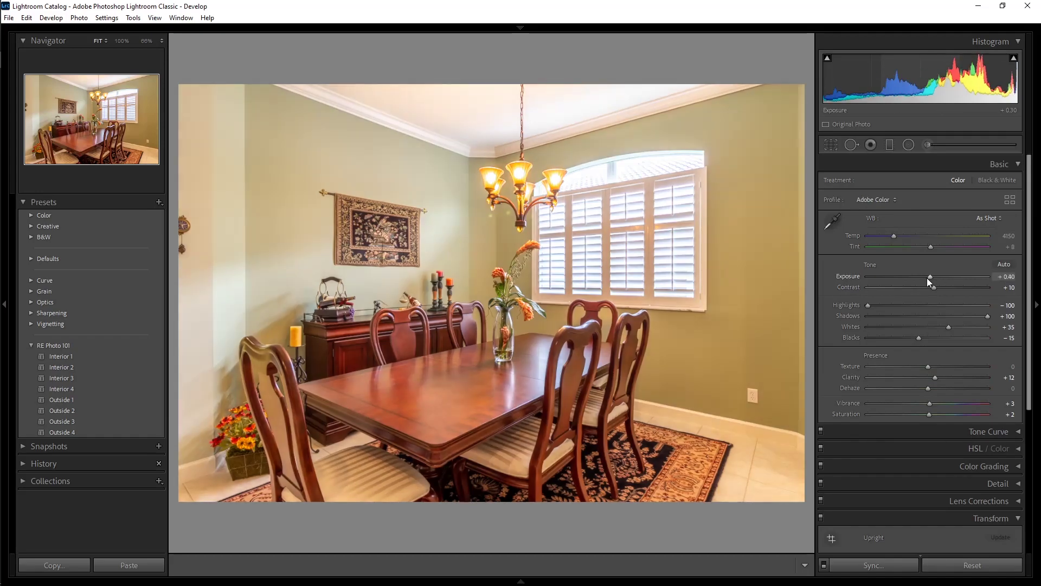
key(Up)
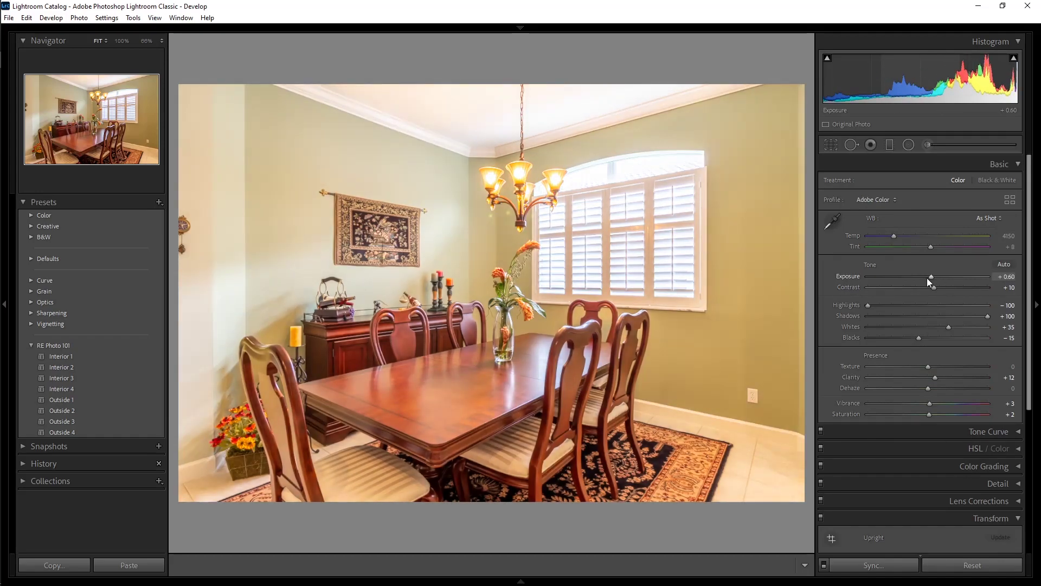
key(Down)
key(w)
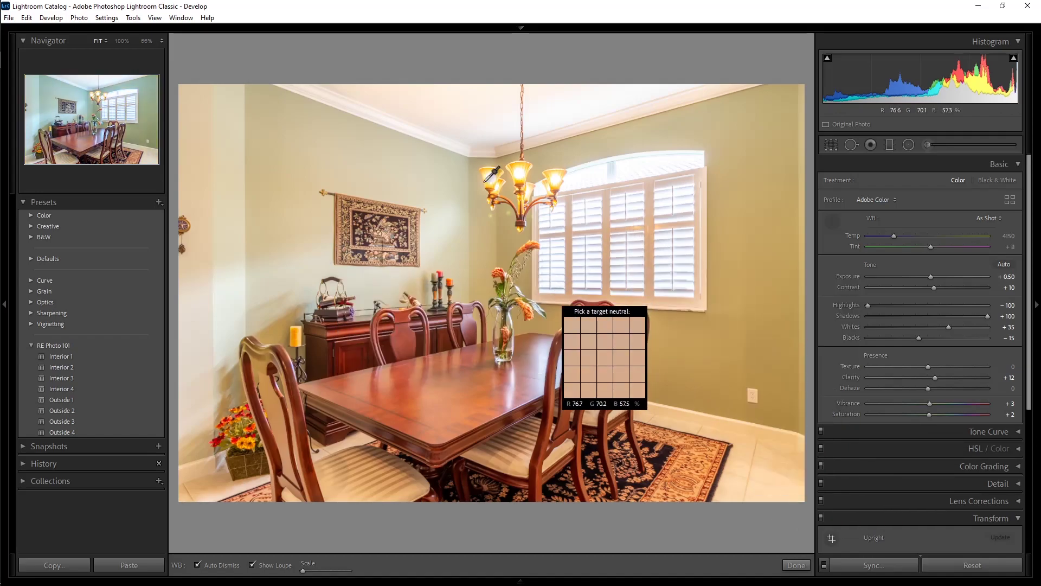
click(454, 147)
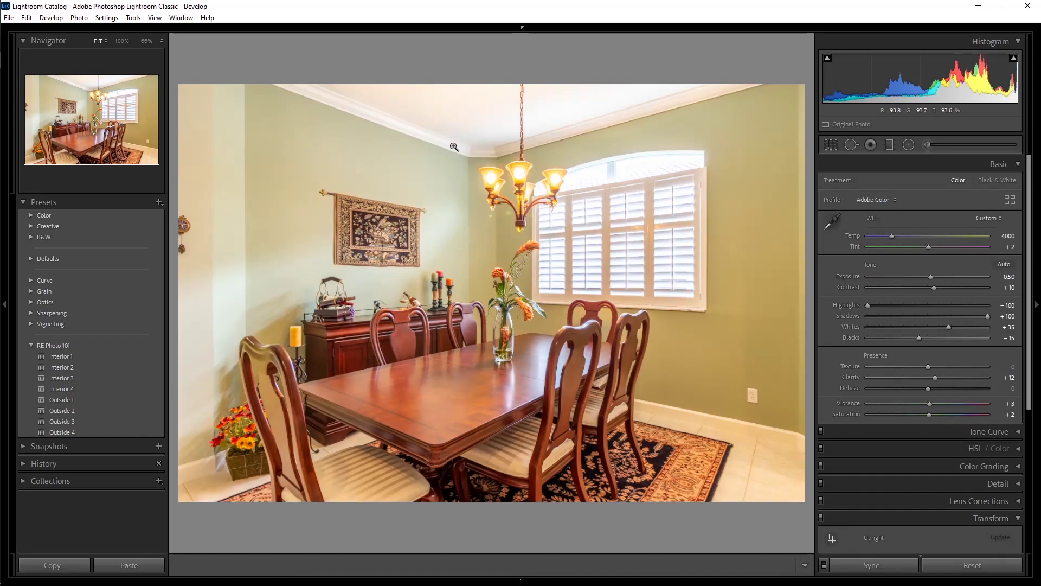
Go to the bedroom photo, straighten it with Upright Vertical instead of Auto, and raise its Exposure to +0.90.
key(Right)
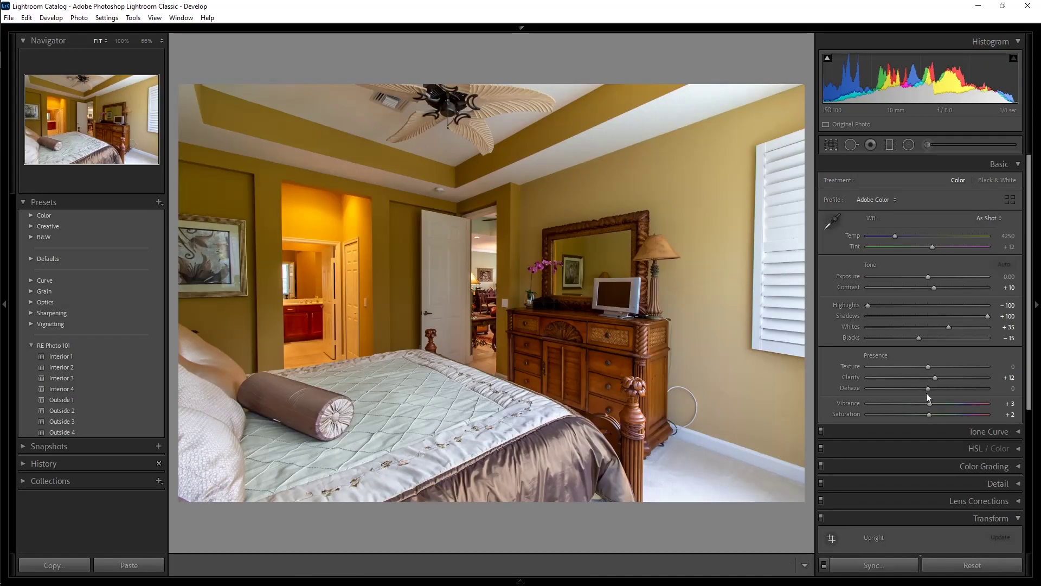
scroll(927, 393, down, 1)
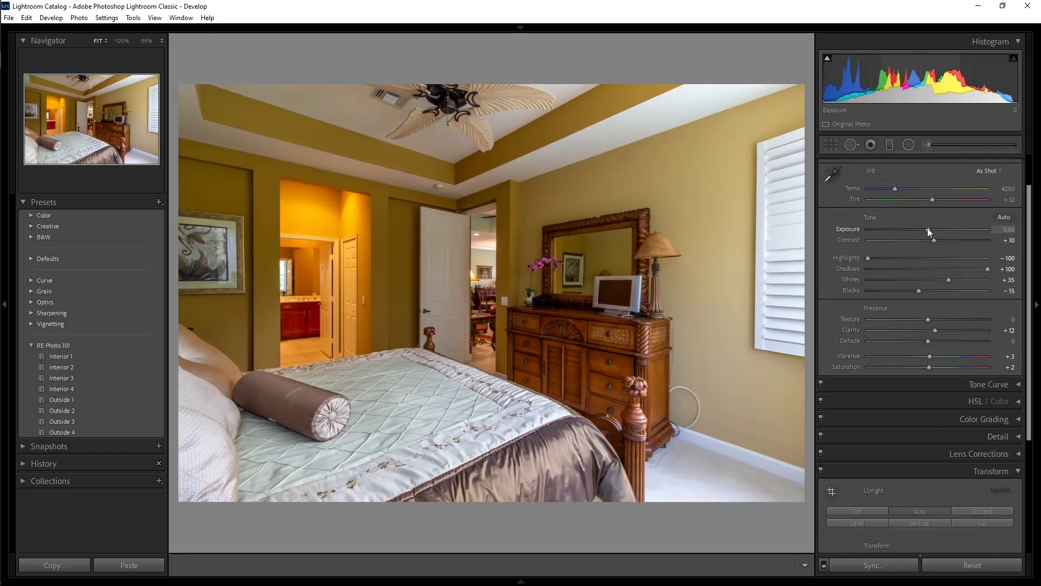
key(ctrl+z)
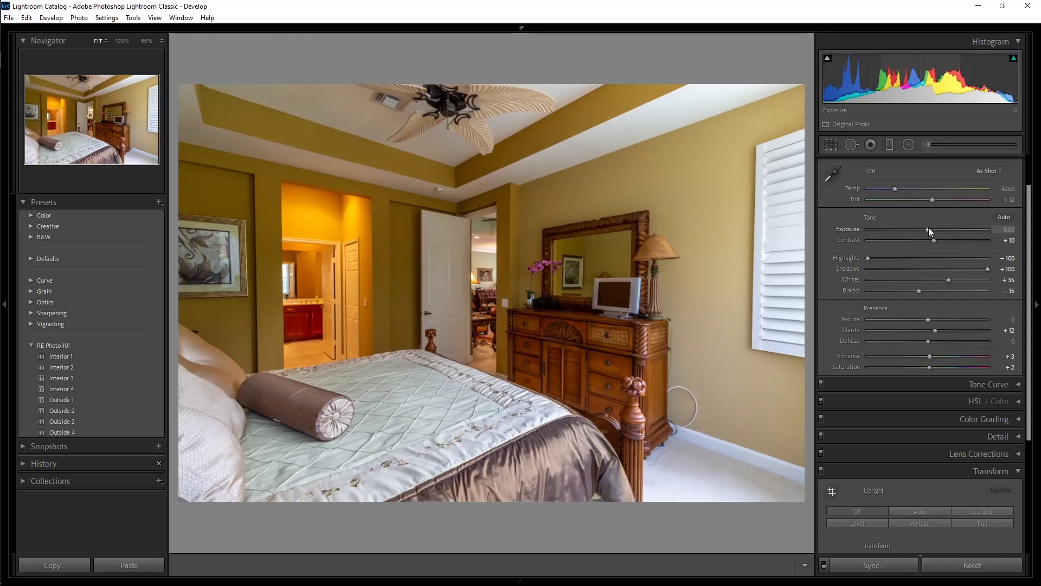
click(926, 522)
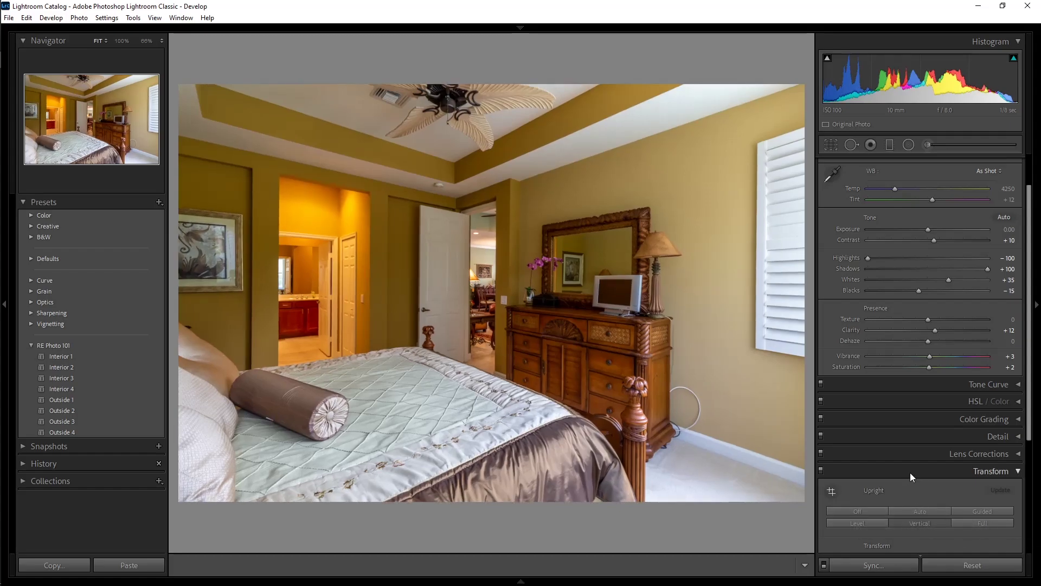
scroll(896, 435, up, 2)
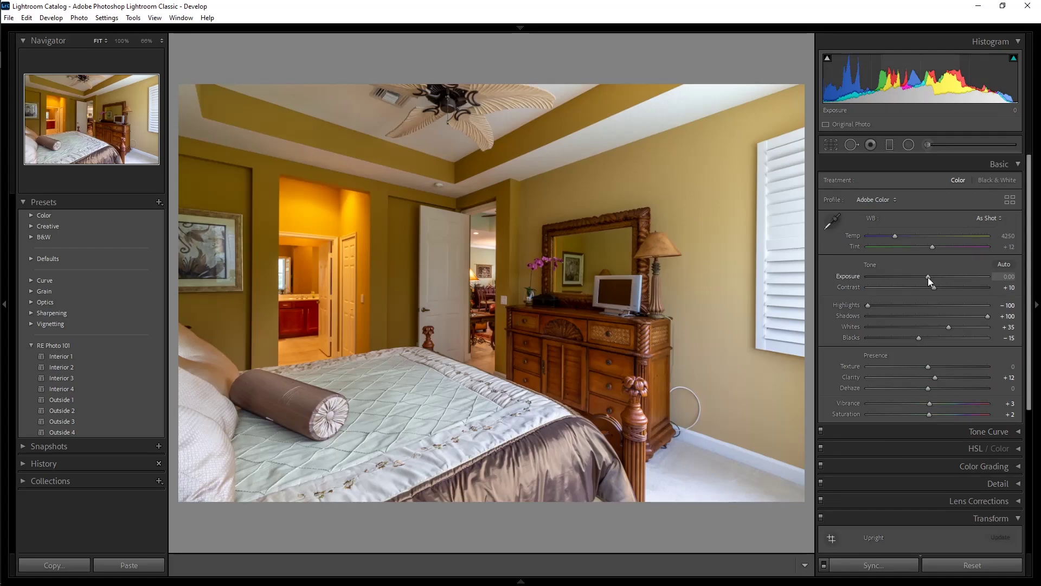
scroll(929, 278, up, 8)
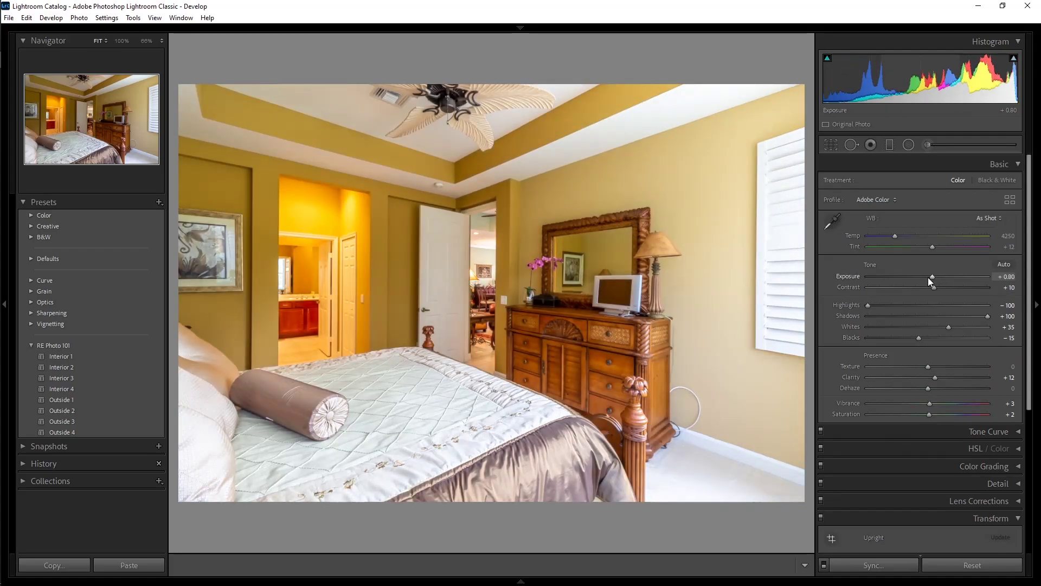
Correct the bedroom photo's white balance, sampling a neutral near the computer monitor first and finally on the white door.
click(833, 222)
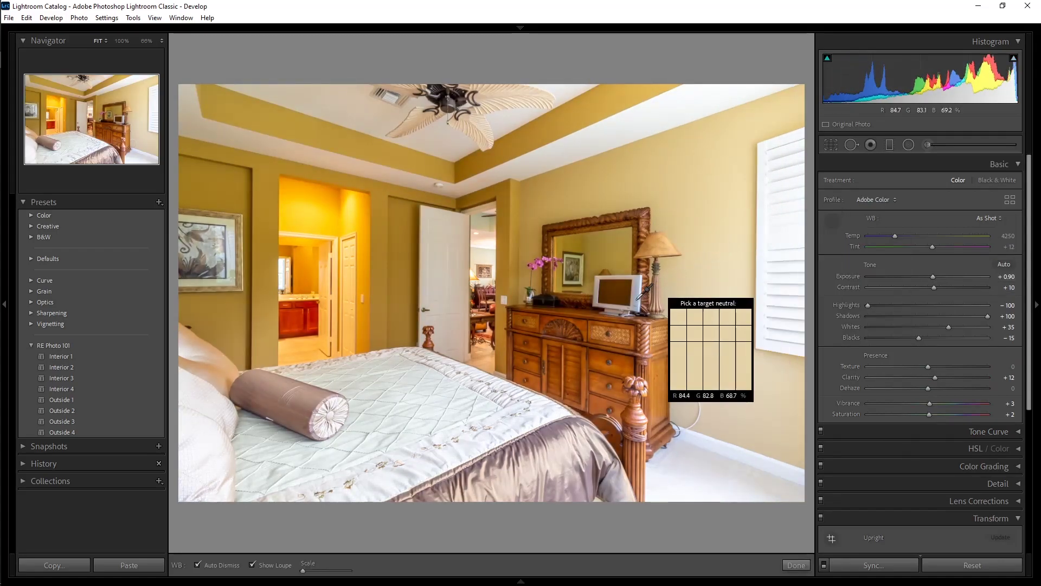
click(621, 298)
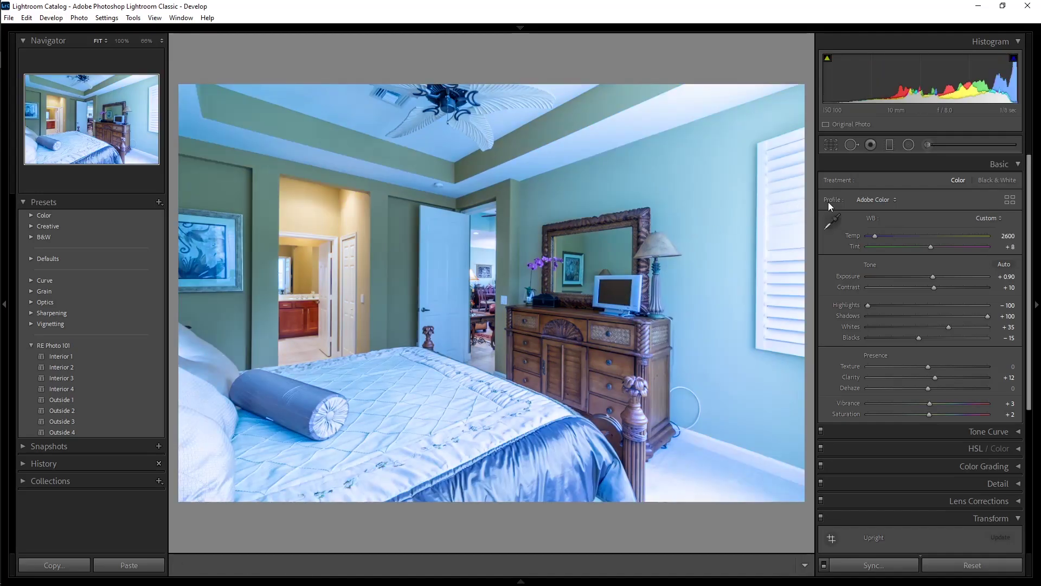
click(830, 221)
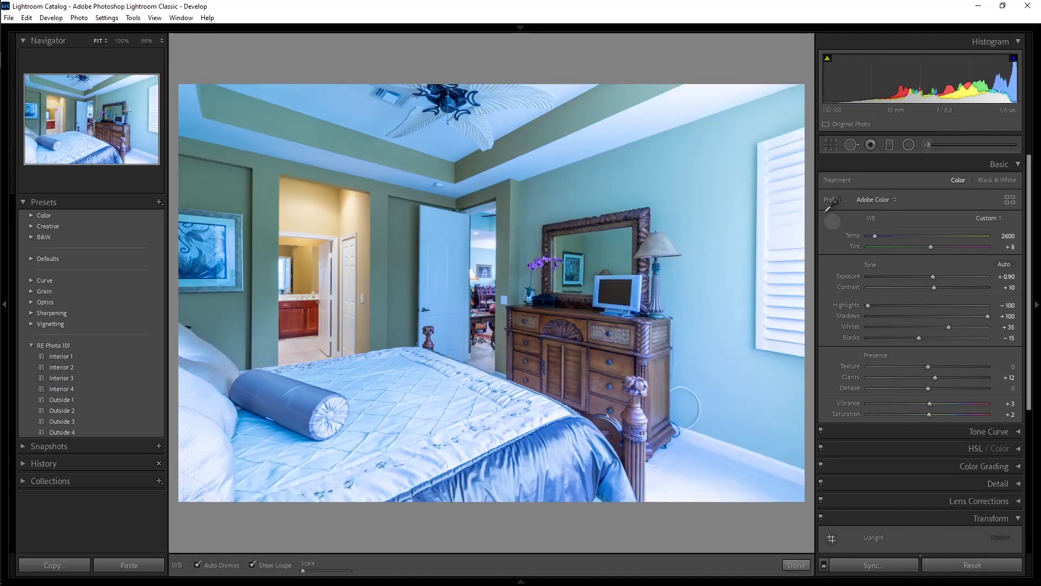
click(449, 215)
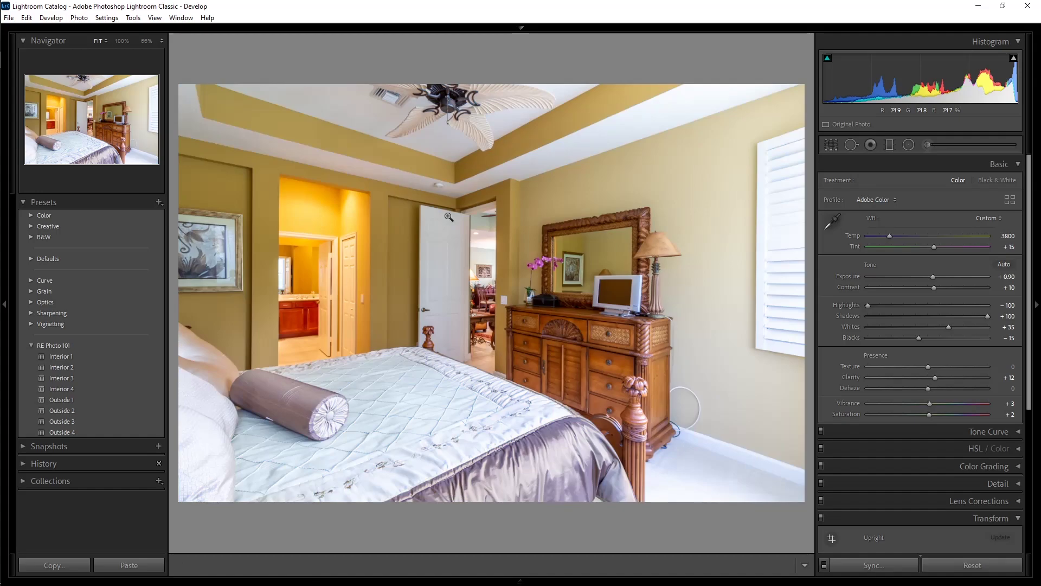
Go to the bathroom photo with the glass shower and sample its white balance from the white wall outlet above the sink.
key(Right)
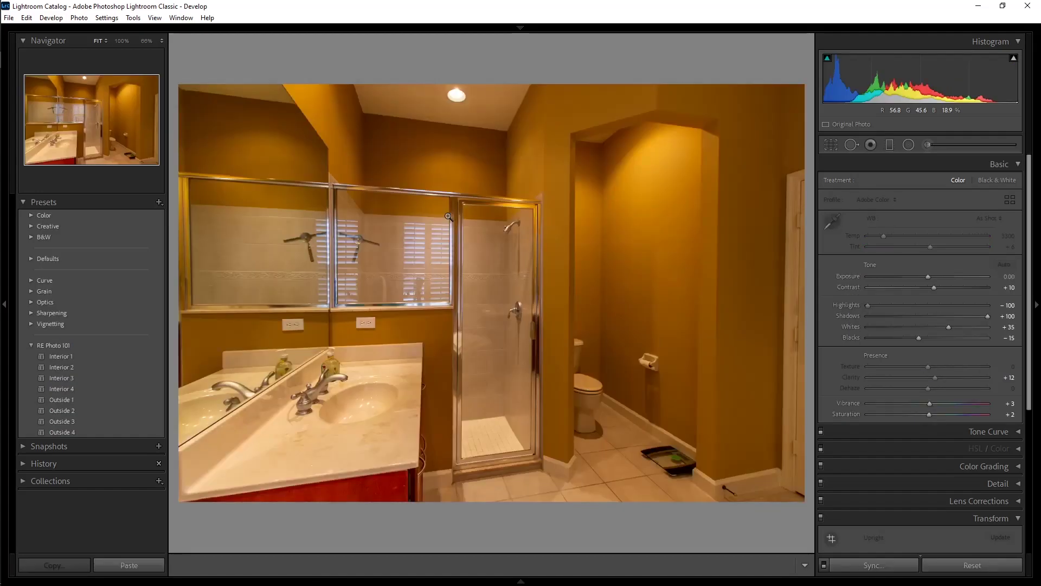
click(840, 225)
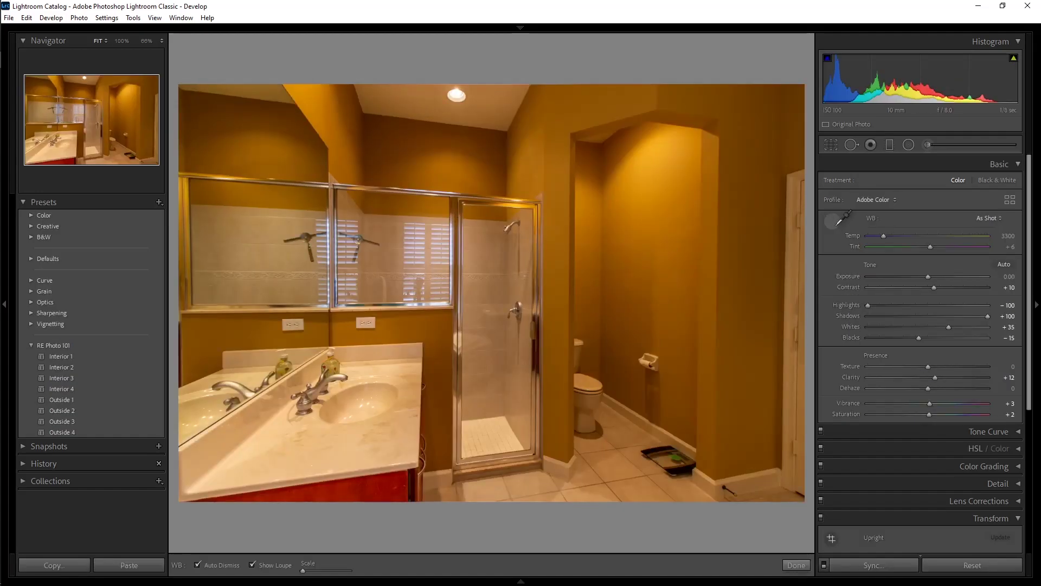
key(Escape)
click(367, 327)
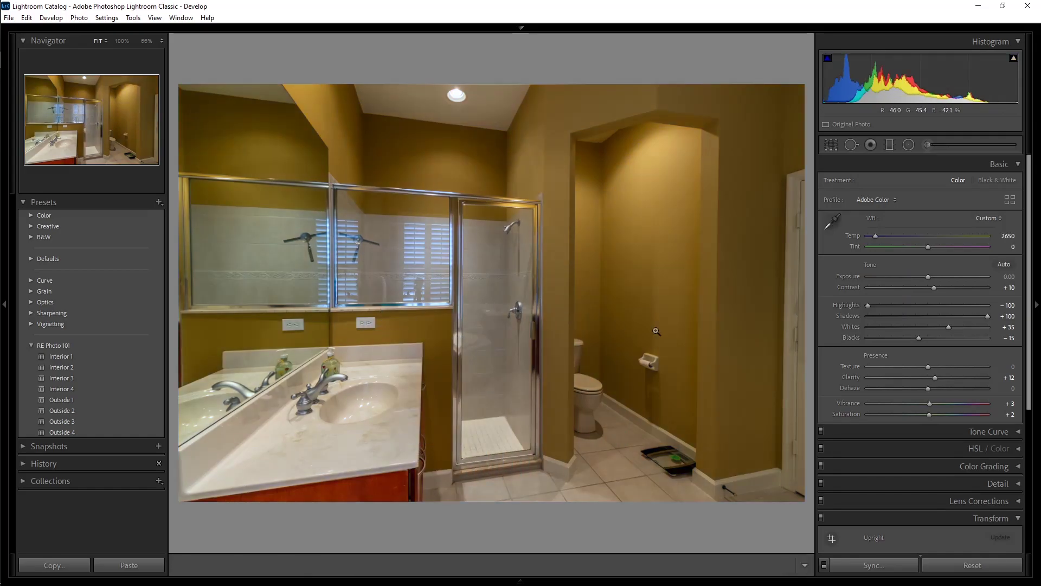
Raise the Exposure of the glass-shower bathroom photo to +1.10.
key(shift+Up)
key(shift+Up)
key(shift+Up)
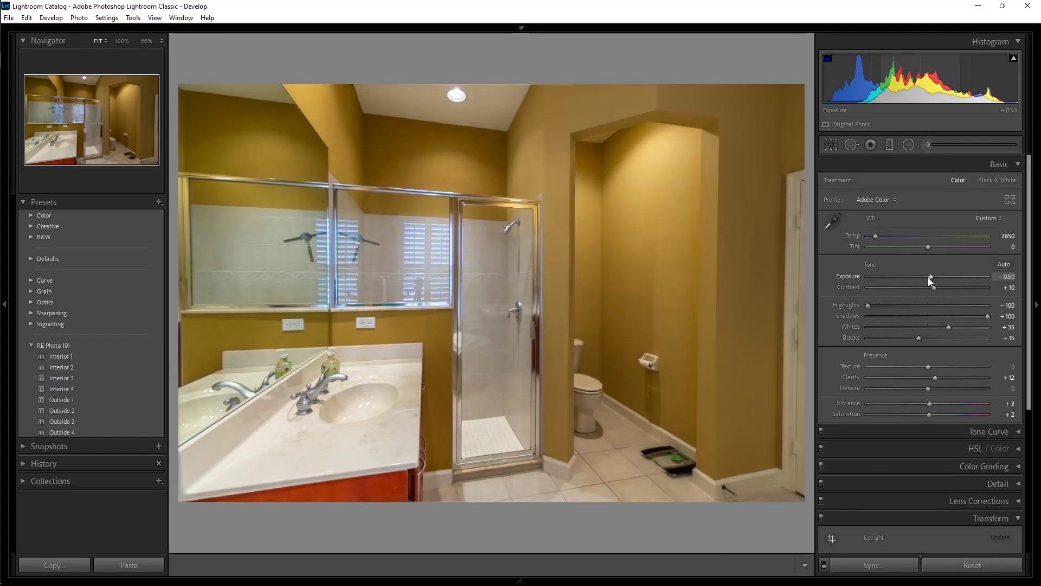
scroll(931, 281, up, 1)
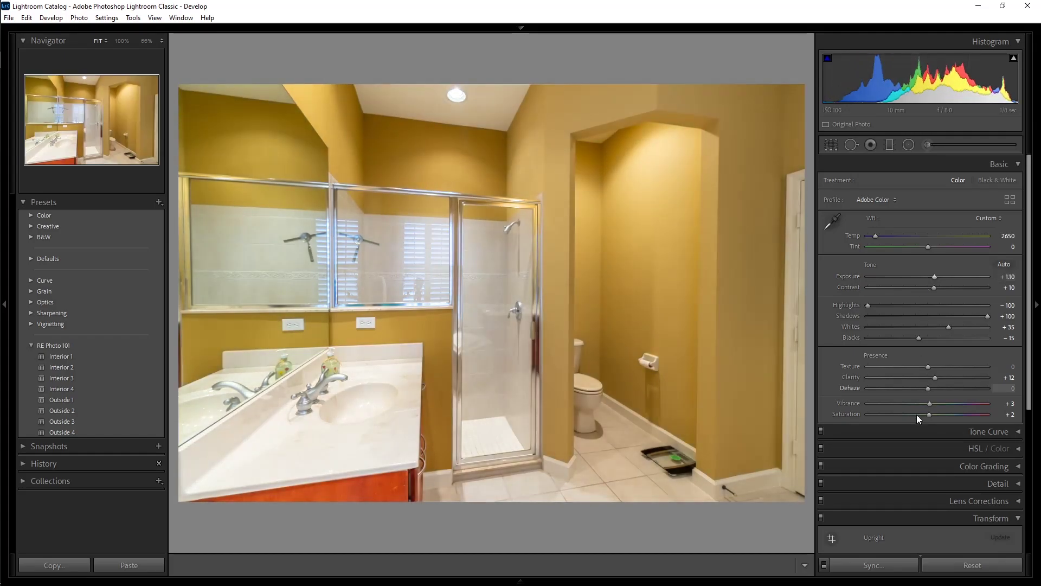
Try straightening the glass-shower bathroom photo with Upright Auto, and undo the correction.
scroll(912, 434, down, 1)
click(914, 510)
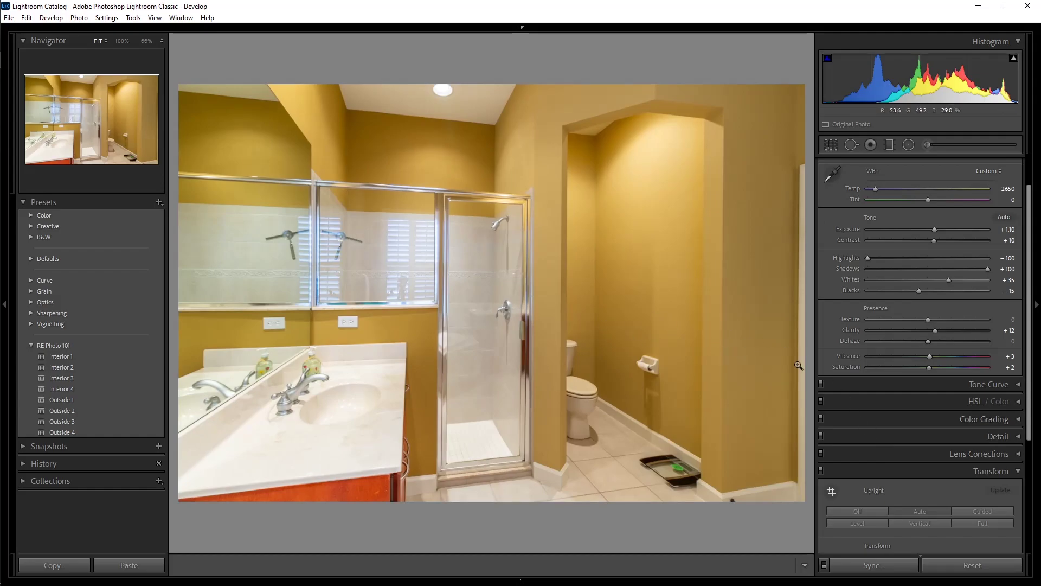
key(ctrl+z)
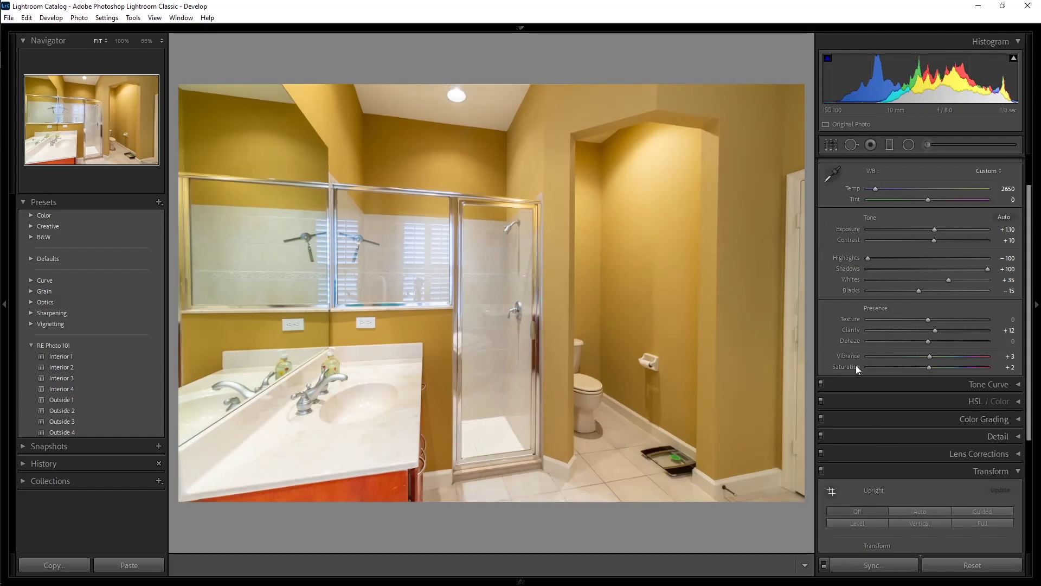
Go to the bathroom photo with the corner bathtub and sample its white balance from the hanging white towel.
key(Right)
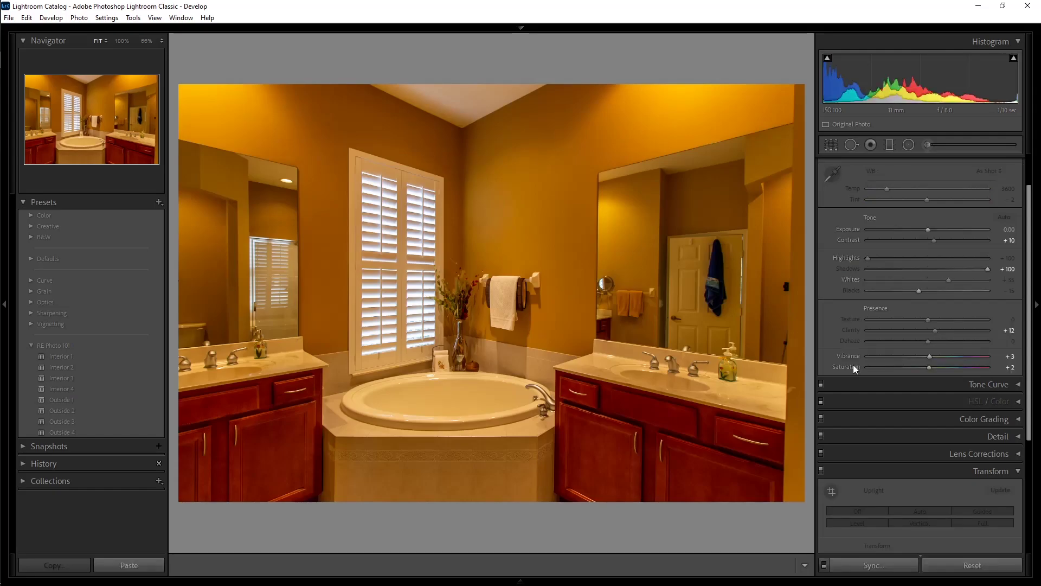
click(831, 174)
click(504, 307)
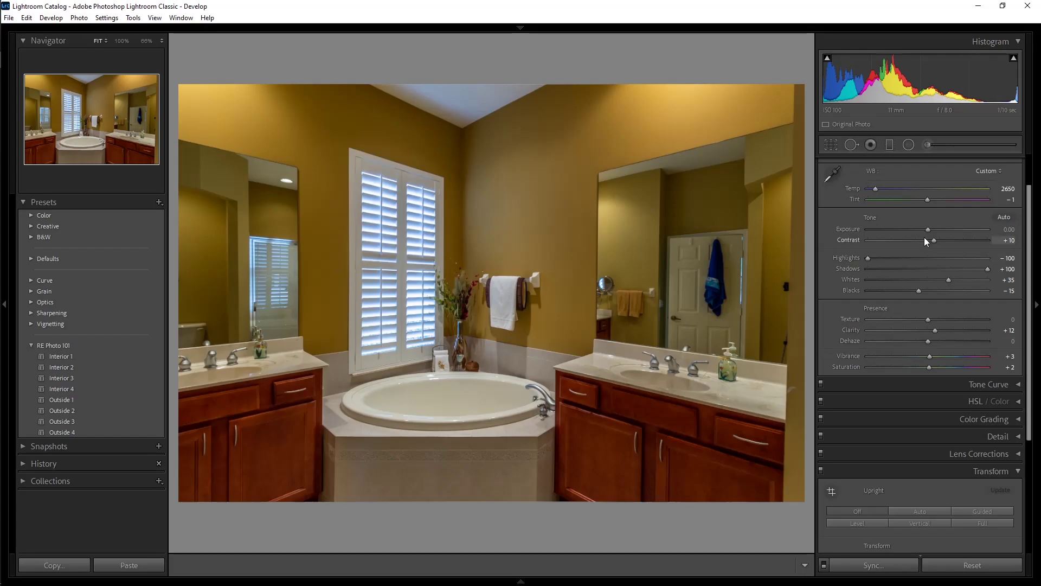
Raise the bathtub photo's Exposure to +1.10 and straighten it with Upright Auto.
scroll(928, 228, up, 10)
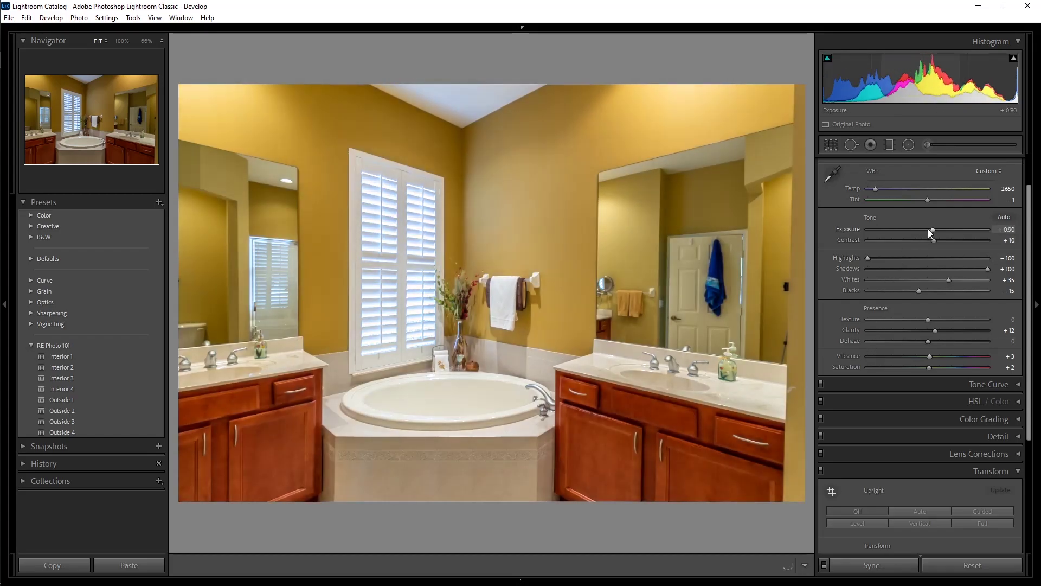
click(906, 511)
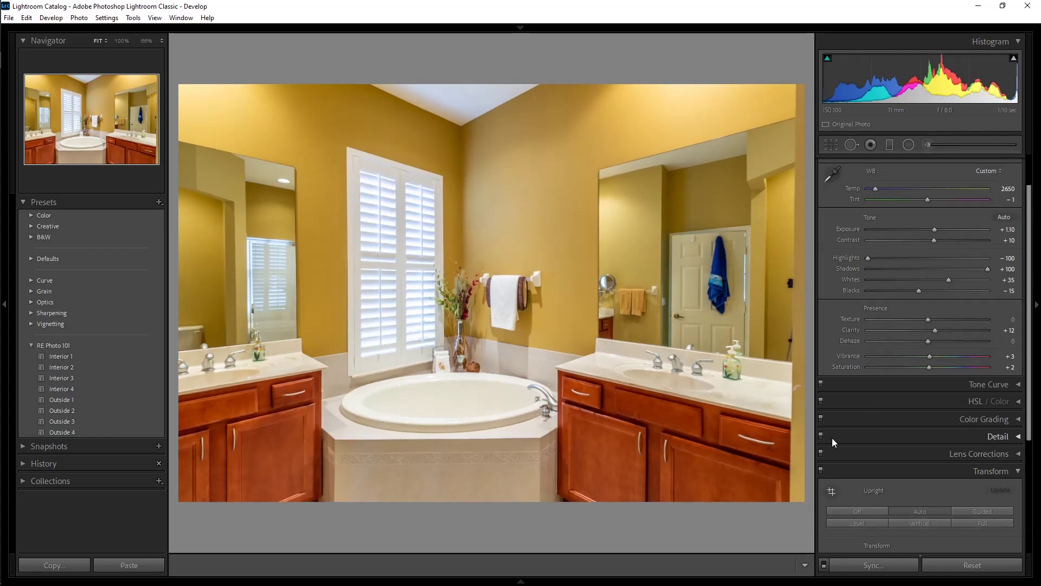
Go to the daybed room photo, straighten it with Upright Auto, and raise its Exposure to +1.50.
key(Right)
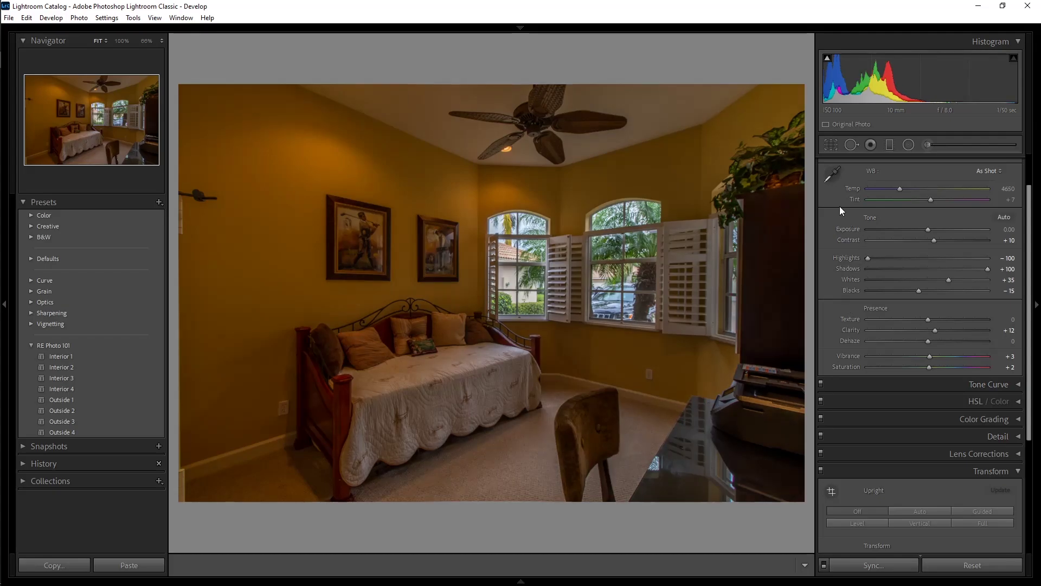
click(914, 509)
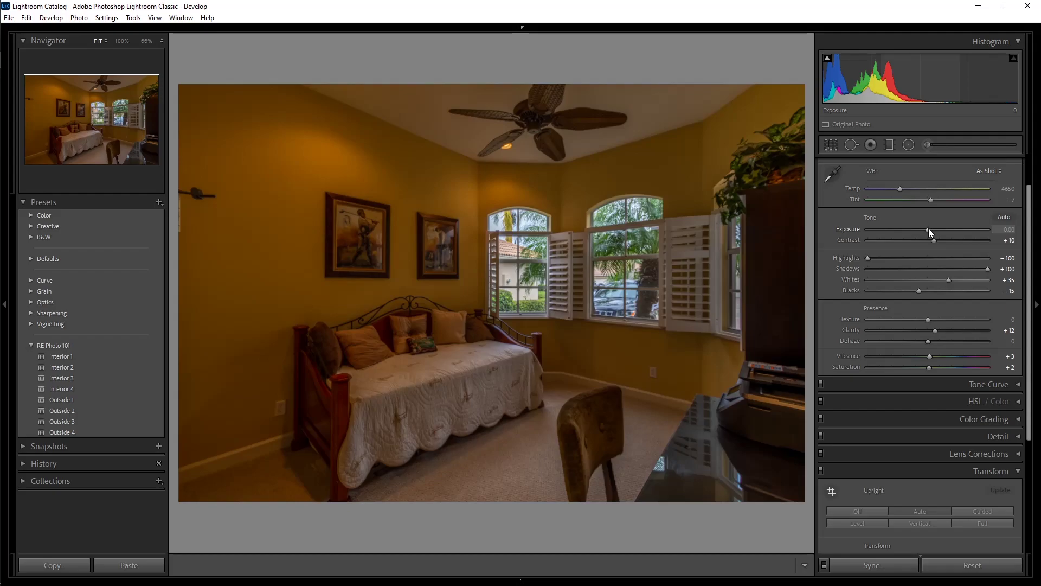
key(Up)
key(Up)
key(Up)
key(Up)
key(Up)
key(Up)
key(Up)
key(Up)
key(Up)
key(Up)
key(Up)
key(Up)
key(Up)
key(Up)
key(Up)
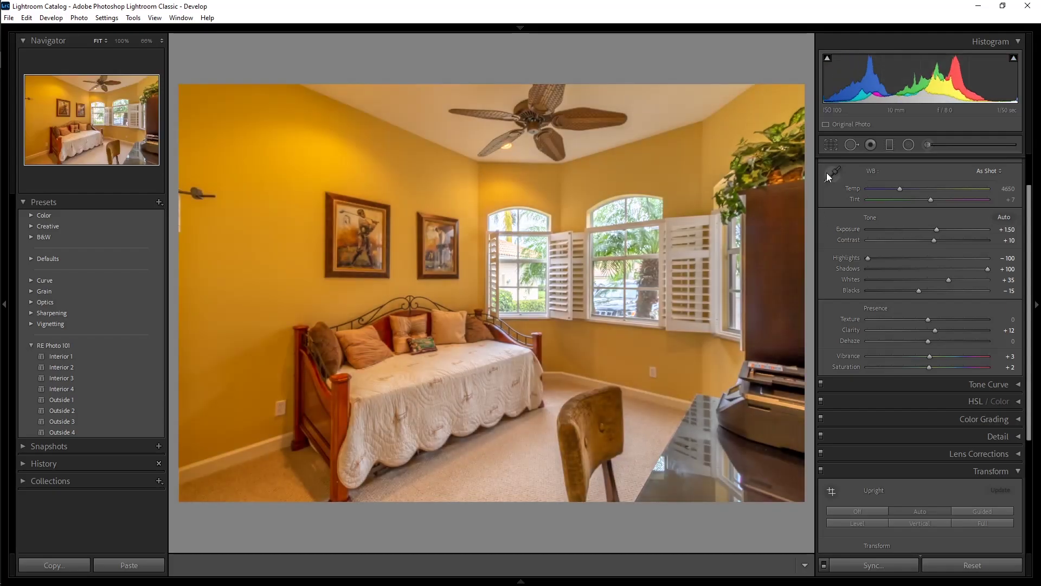
Try white balance samples on the daybed room photo from the trim beside the right shutter and the left window's edge.
click(829, 173)
click(715, 276)
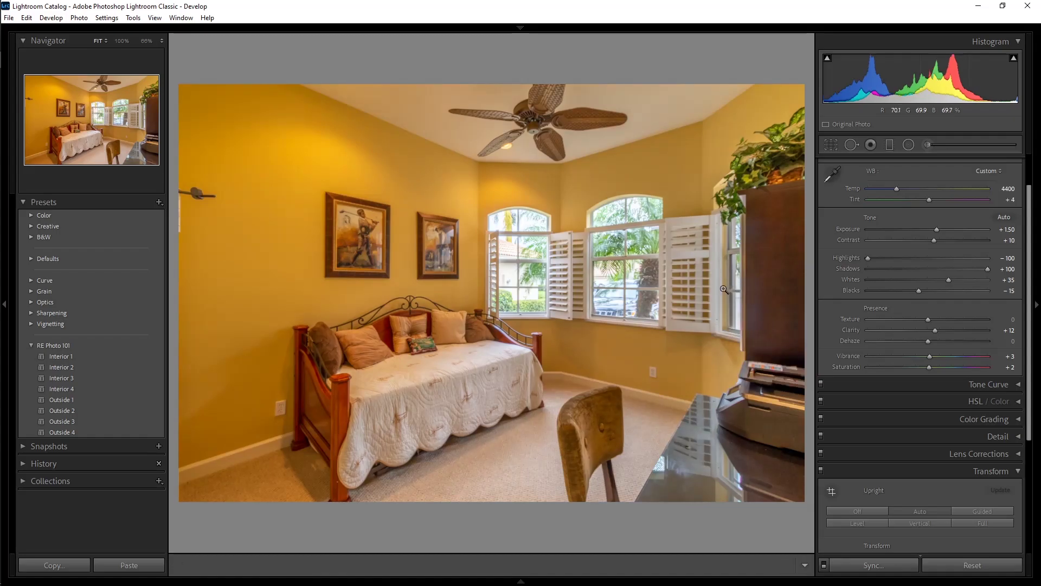
click(830, 174)
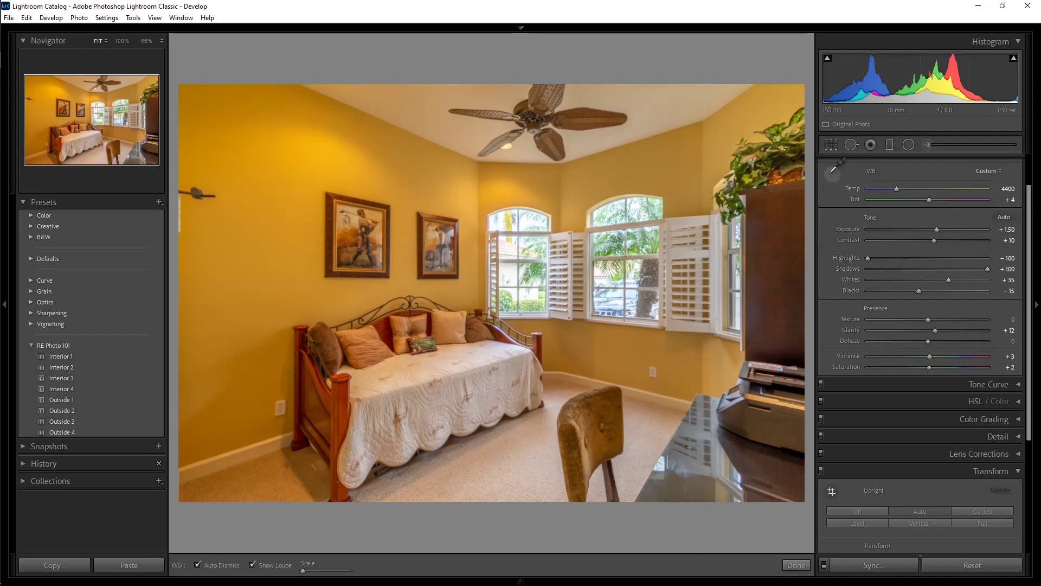
click(489, 237)
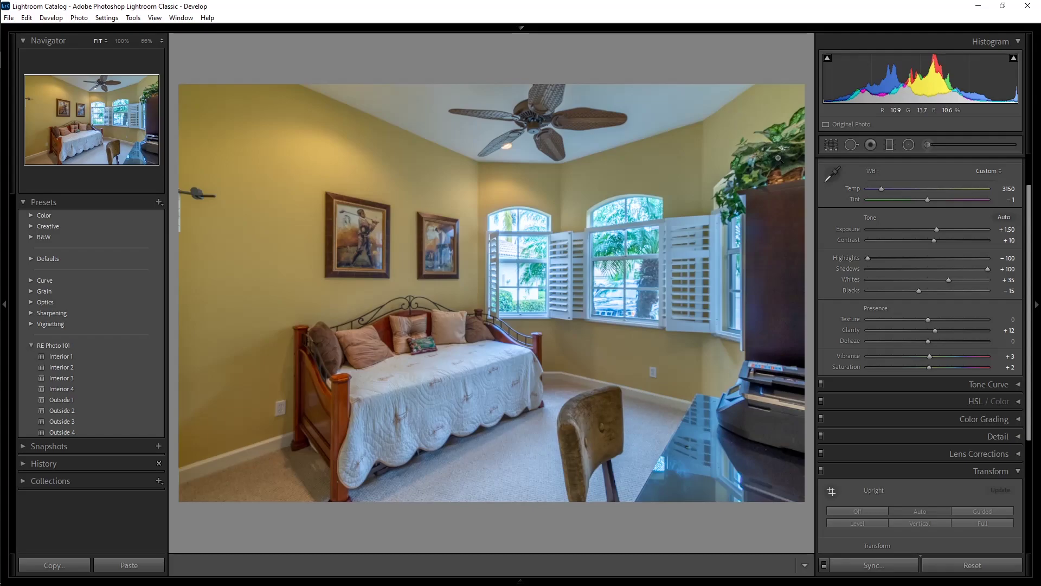
Try white balance samples on the daybed room photo from the bedspread's lower corner and the wall outlet beside the daybed.
click(828, 178)
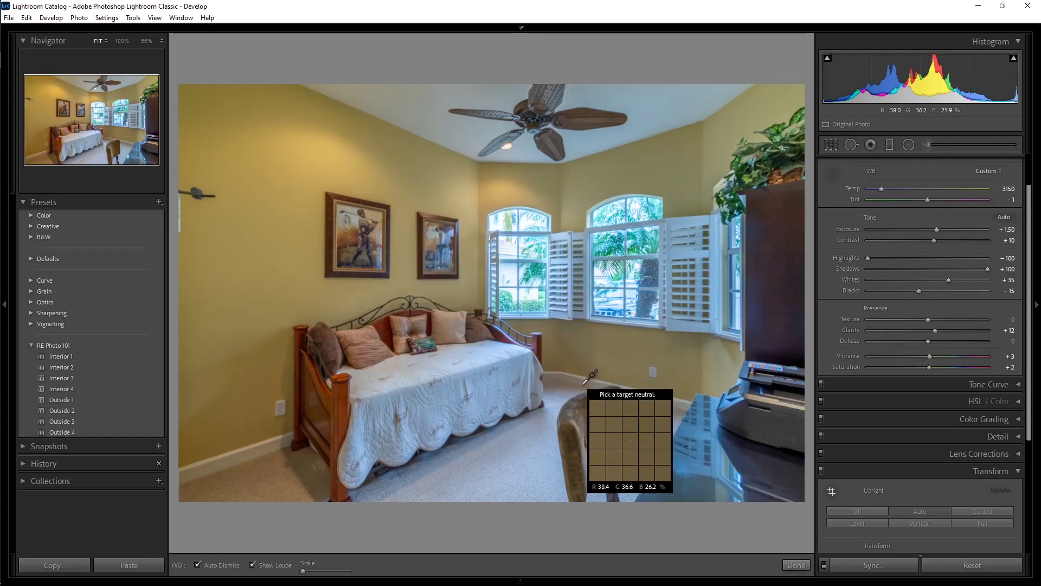
click(346, 464)
key(w)
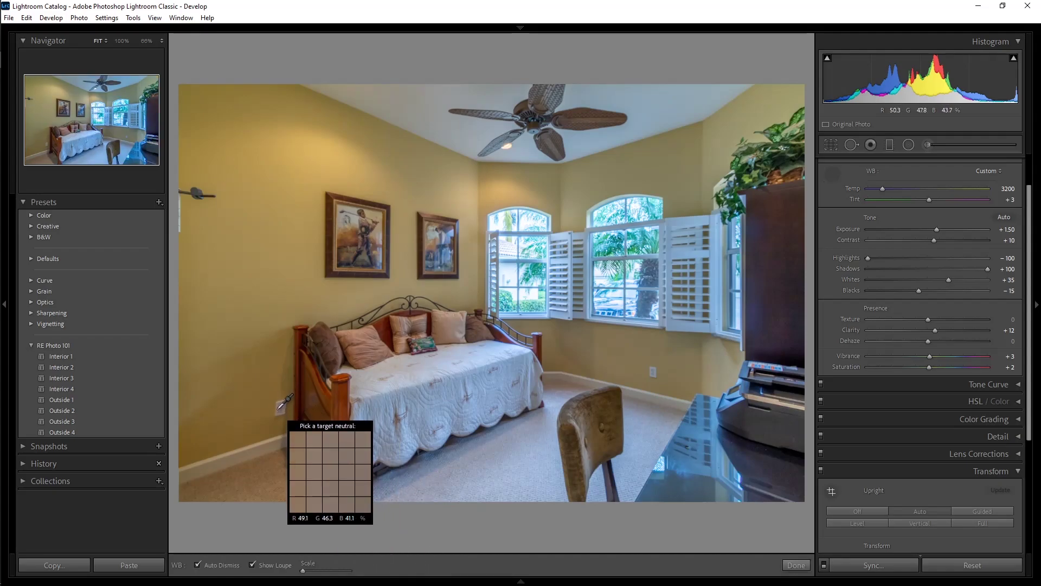
click(279, 409)
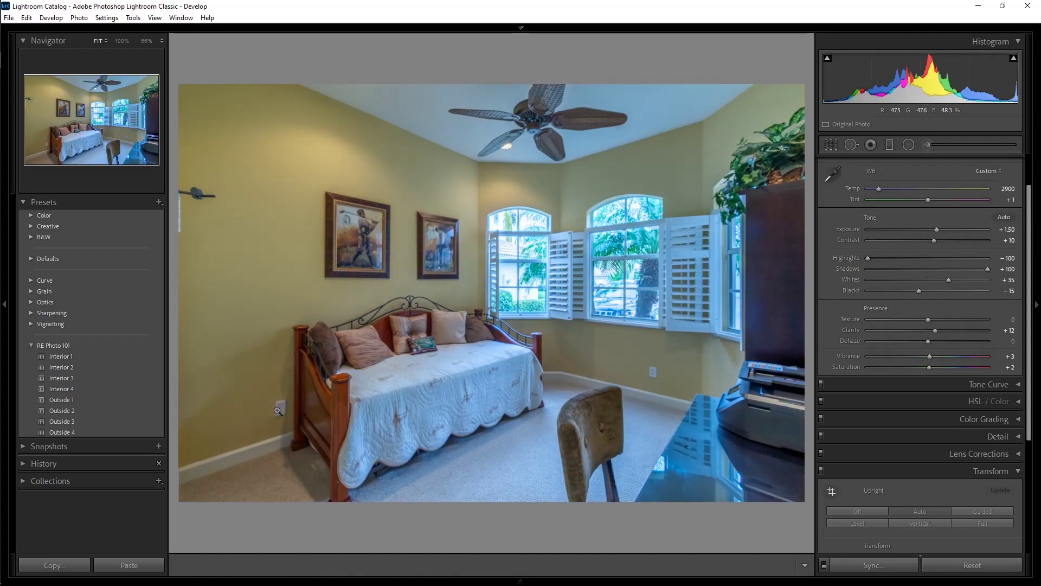
Sample the daybed room's white balance from the right shutter's bottom rail and raise Exposure to +1.80.
key(w)
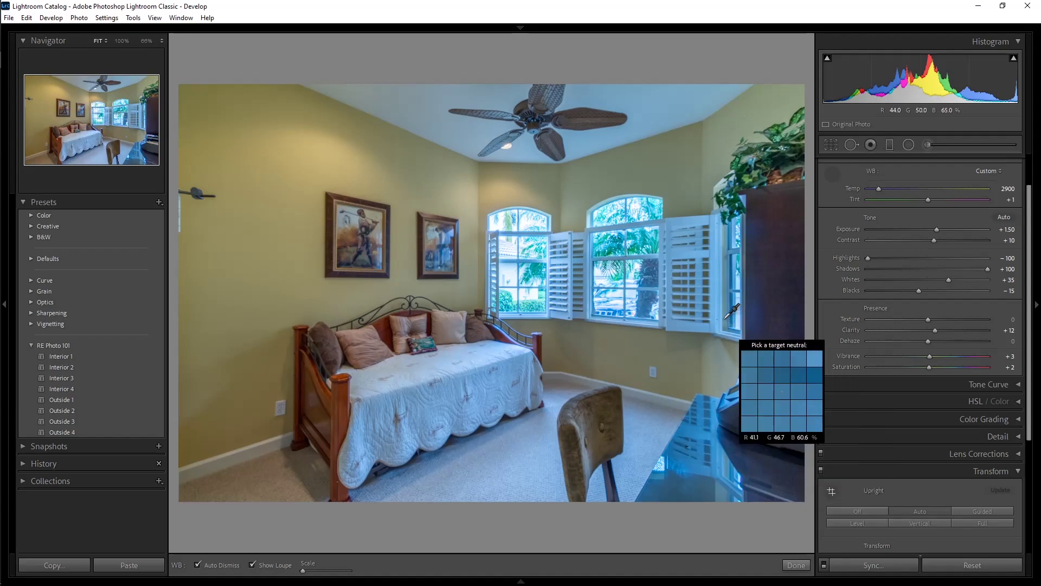
click(702, 329)
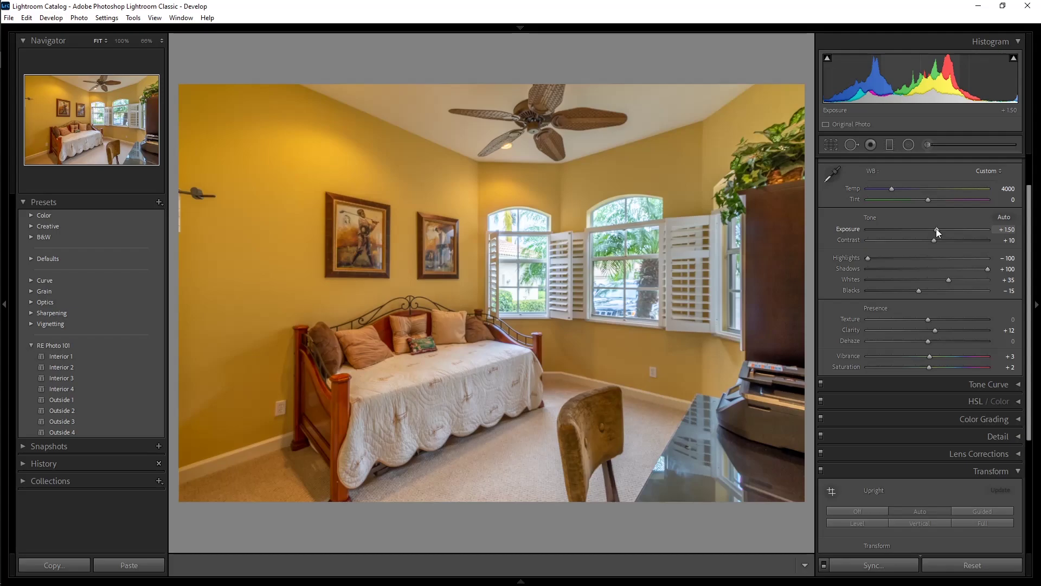
key(Up)
key(Up)
key(Up)
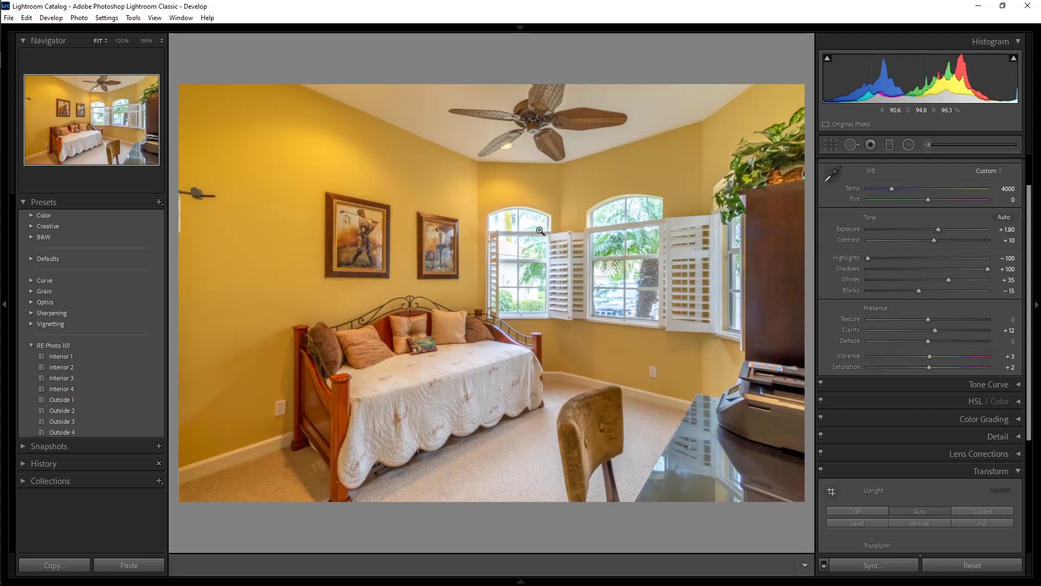
Go to the lavender bedroom photo with the closet, sample white balance from the white closet door, and straighten it with Upright Auto.
key(Right)
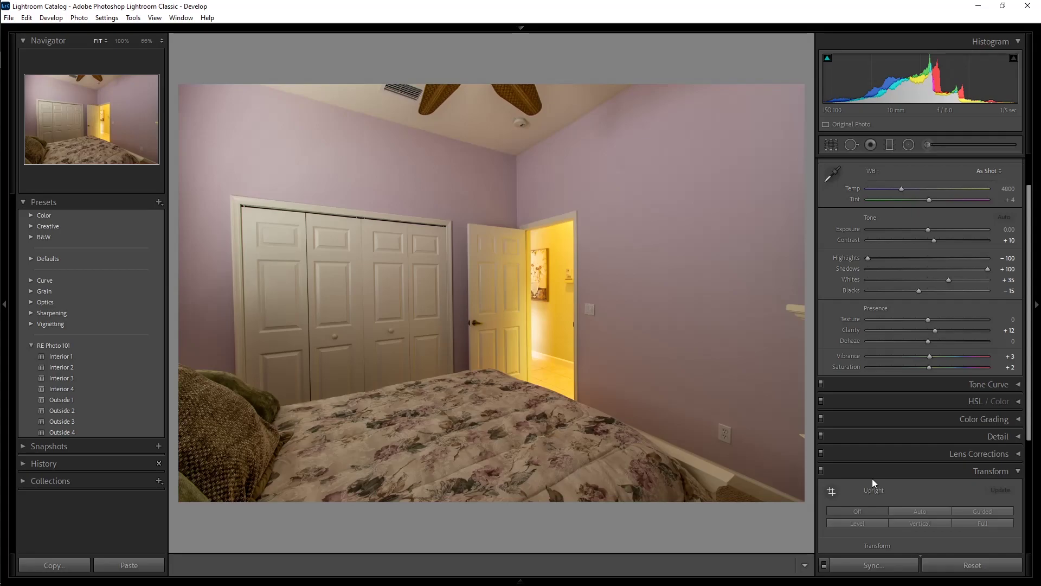
click(827, 174)
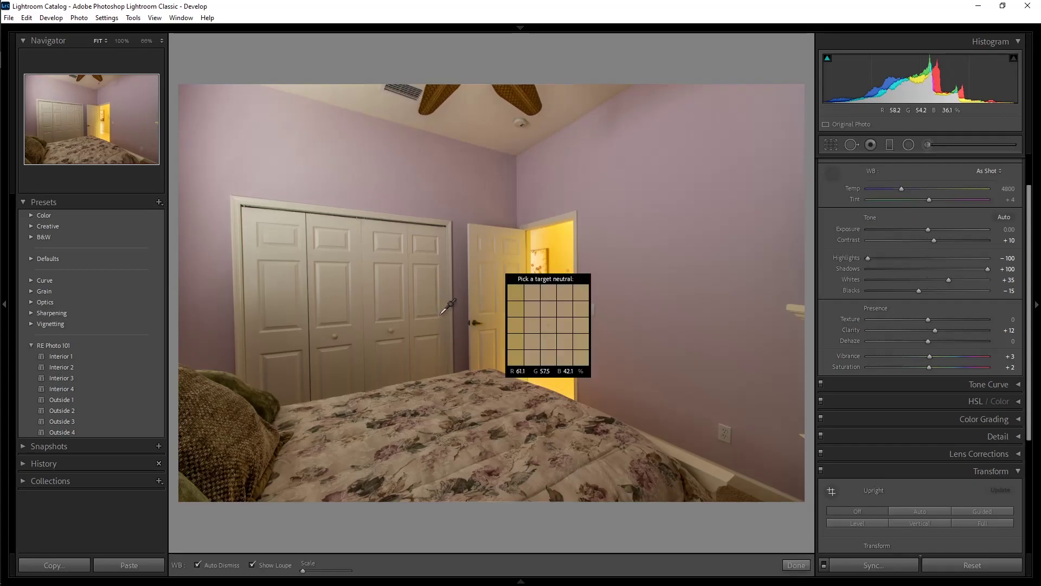
click(312, 222)
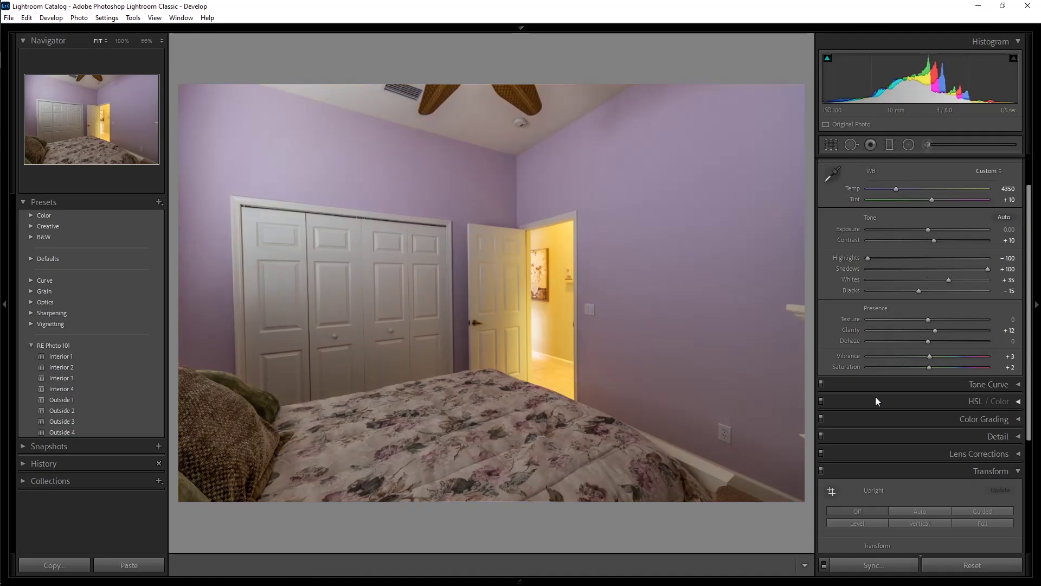
click(910, 510)
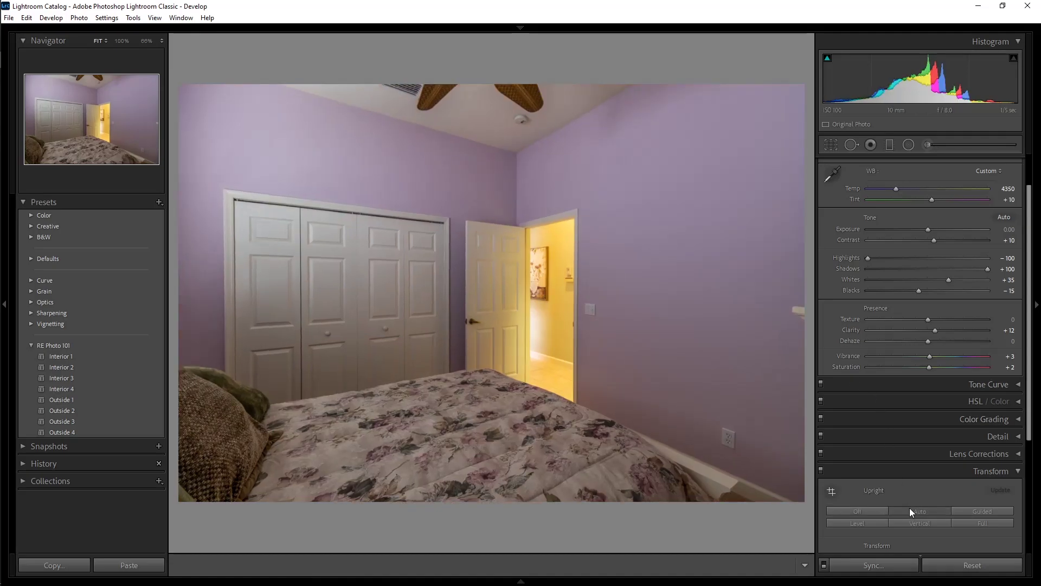
Raise the lavender bedroom closet photo's Exposure to +1.20.
scroll(878, 434, up, 1)
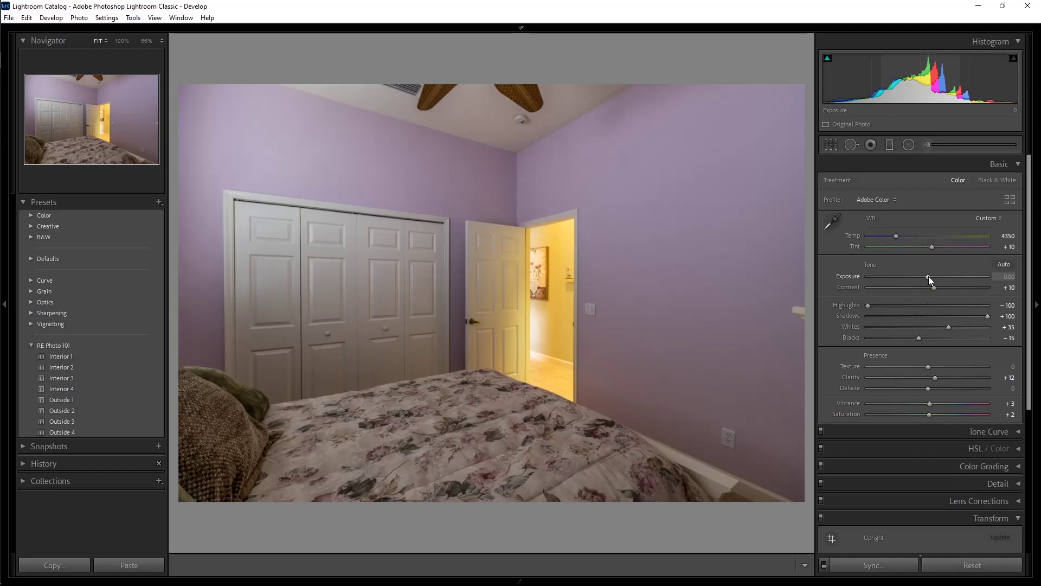
drag(928, 276, 931, 277)
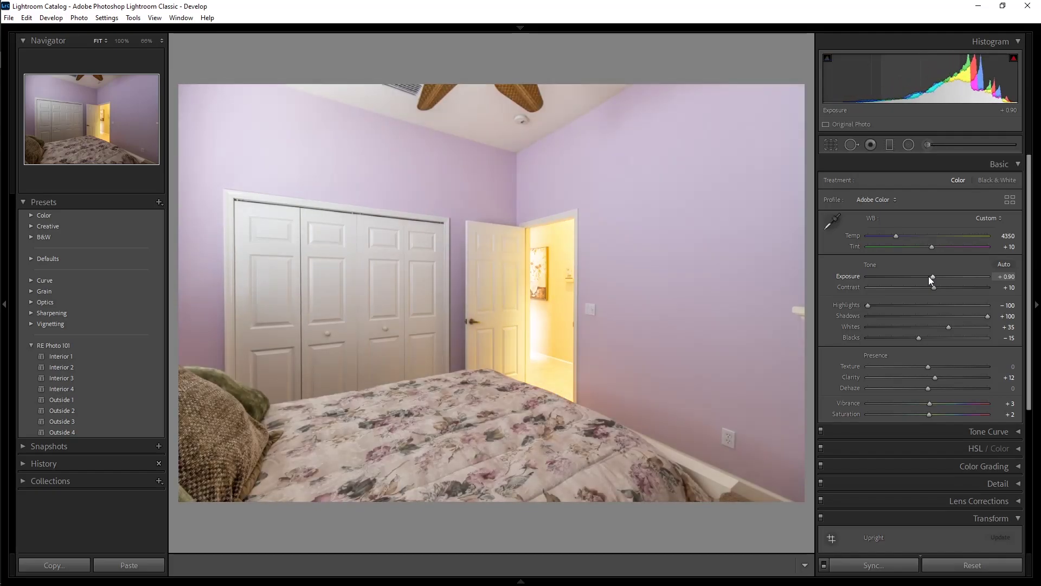
key(Up)
key(Up)
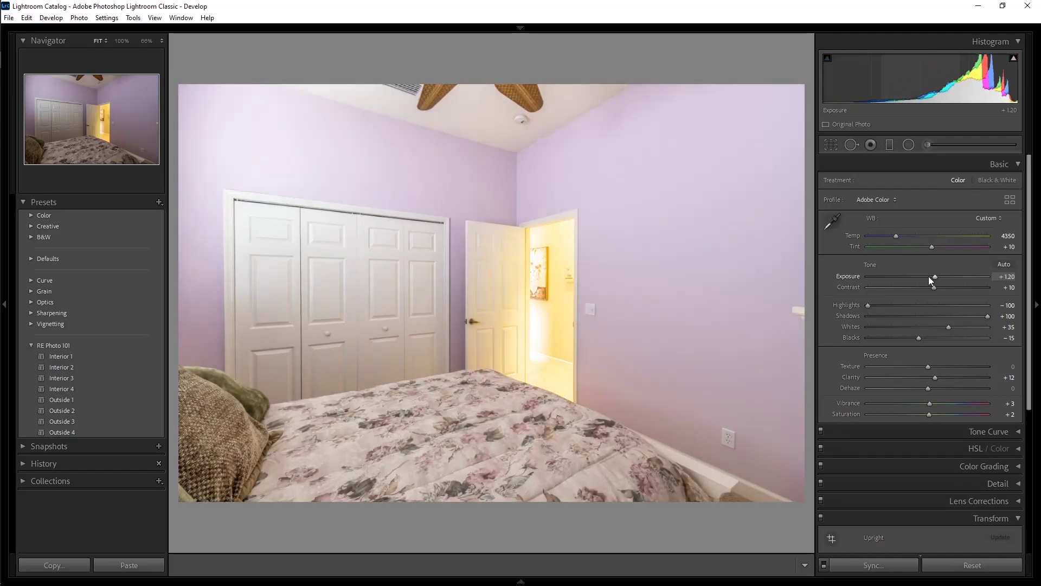
Go to the purple bedroom photo with the TV and dresser and straighten it with Upright Auto.
key(Right)
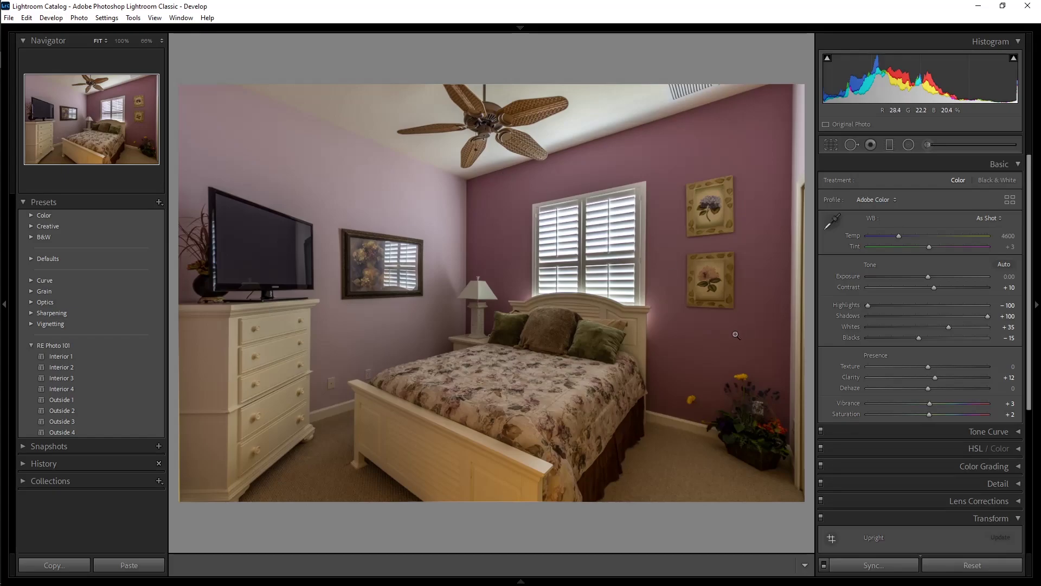
scroll(890, 493, down, 3)
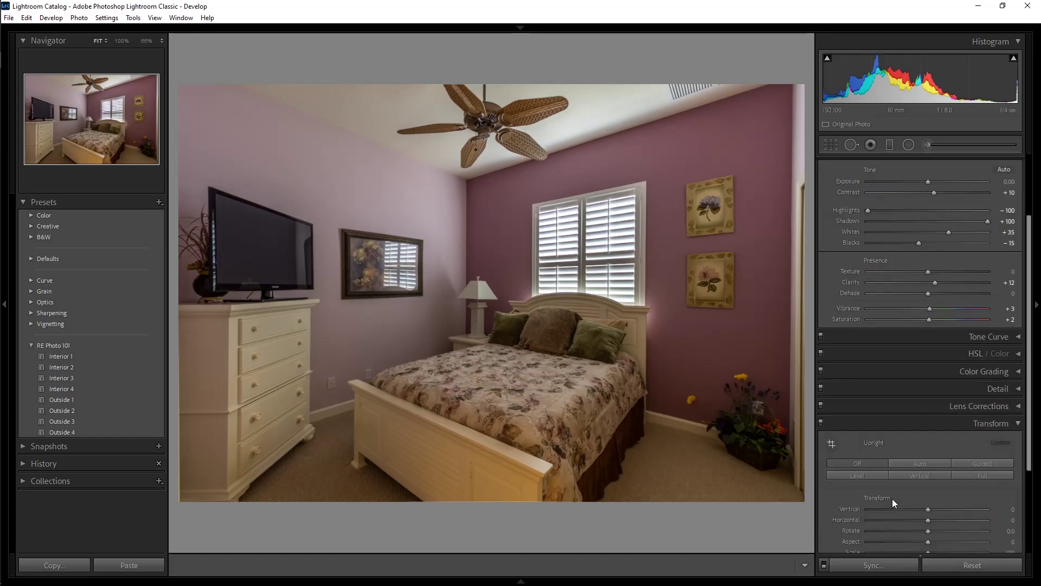
click(923, 463)
scroll(857, 396, up, 3)
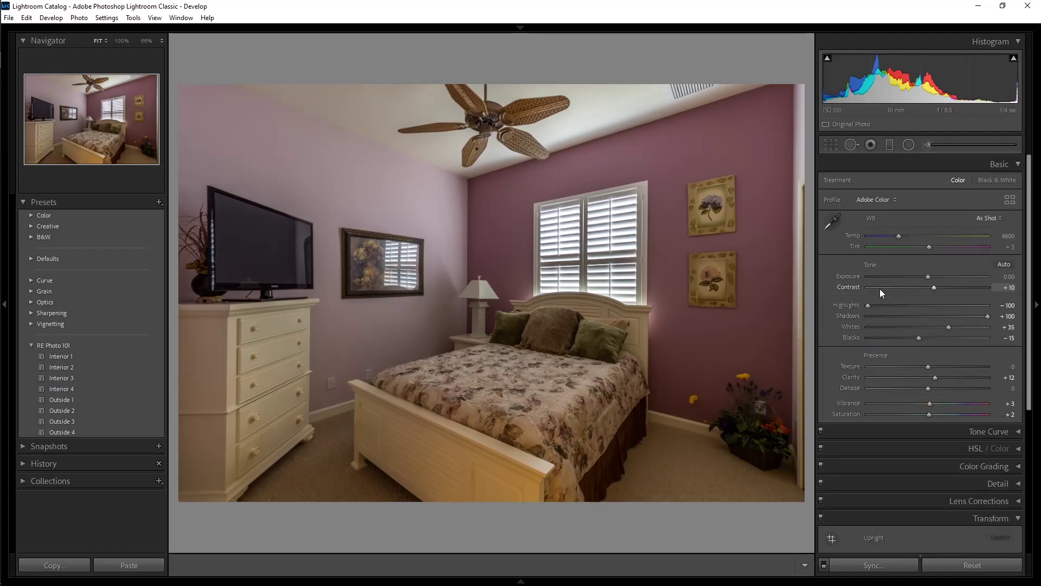
Crop the purple bedroom photo slightly inward from its right edge to remove the door trim, and raise Exposure to +1.04.
key(r)
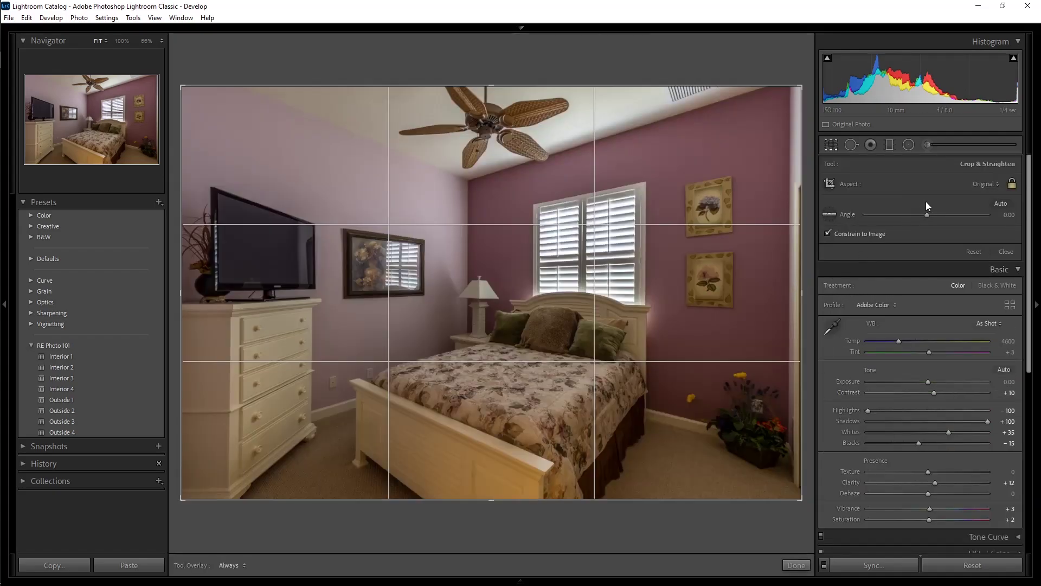
drag(802, 303, 794, 302)
key(Return)
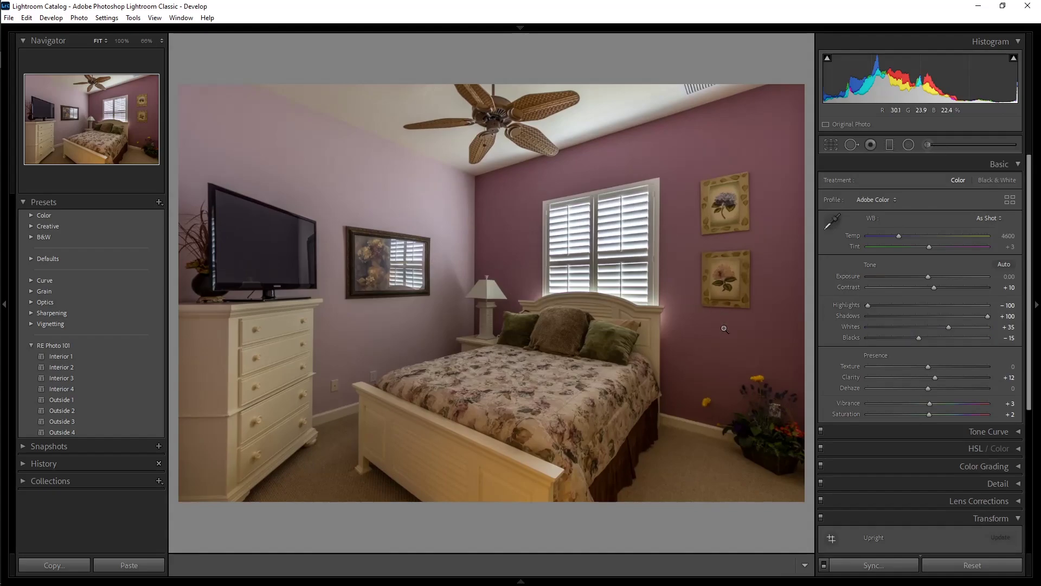
drag(928, 277, 934, 277)
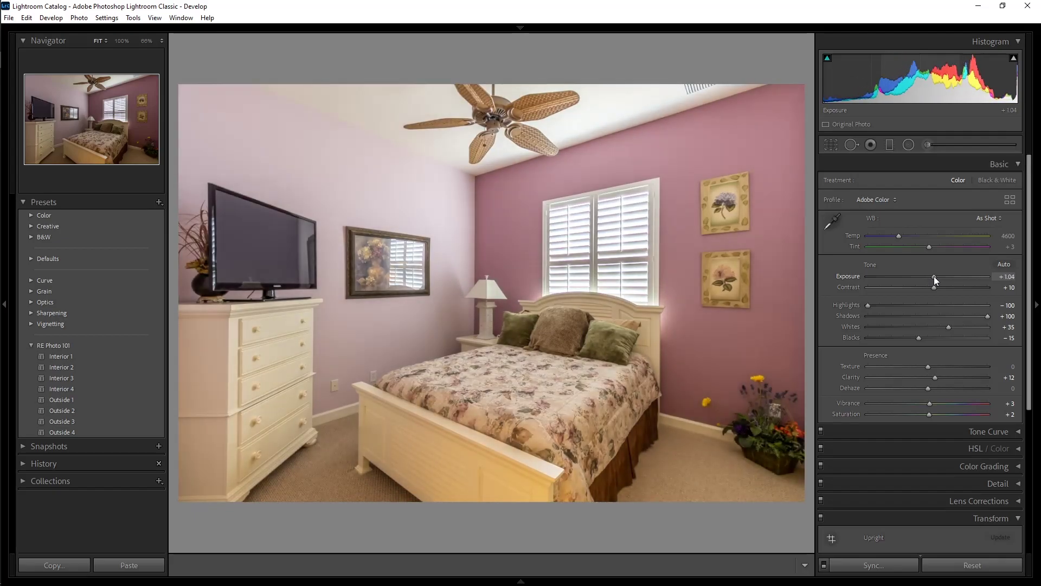
Try white balance samples on the purple bedroom photo from the nightstand, the bed's footboard, and the white dresser.
click(832, 222)
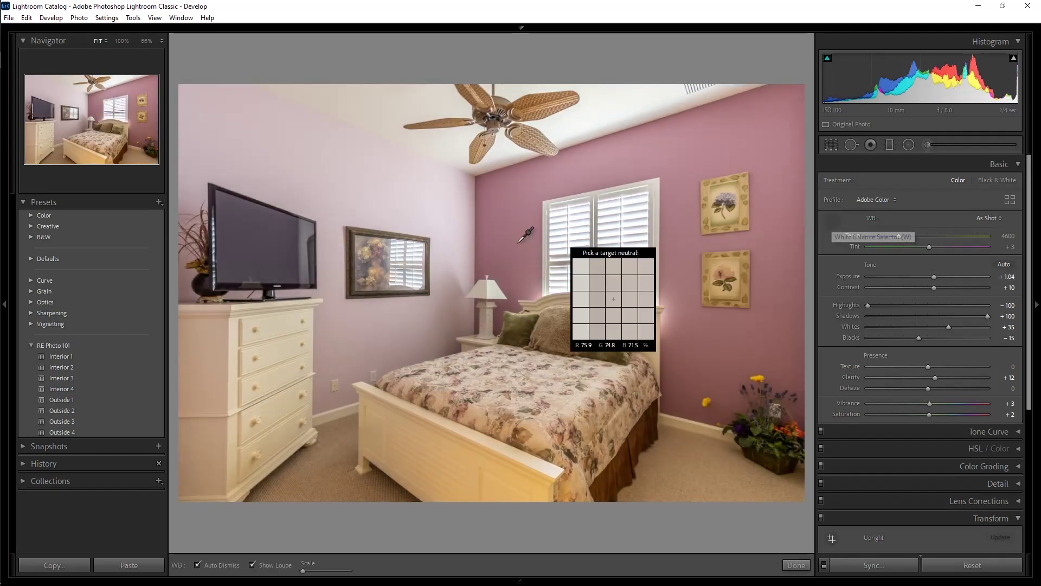
click(481, 339)
key(w)
click(396, 398)
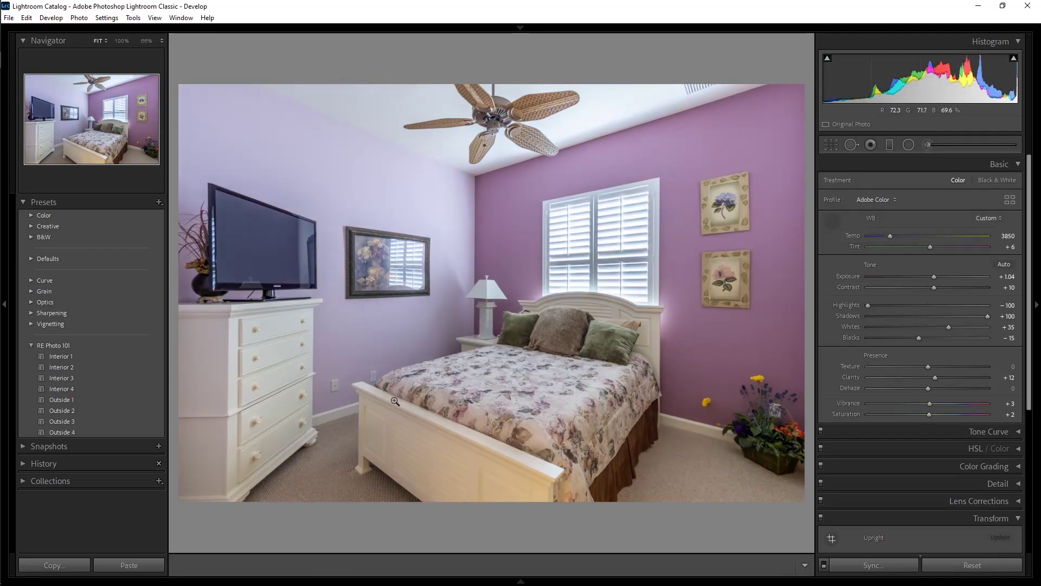
key(w)
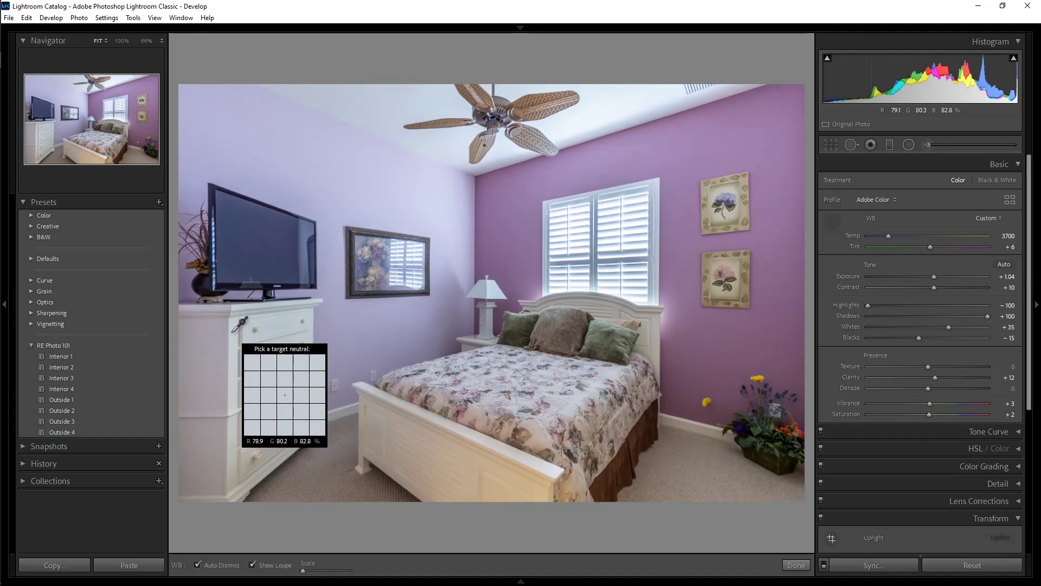
click(232, 334)
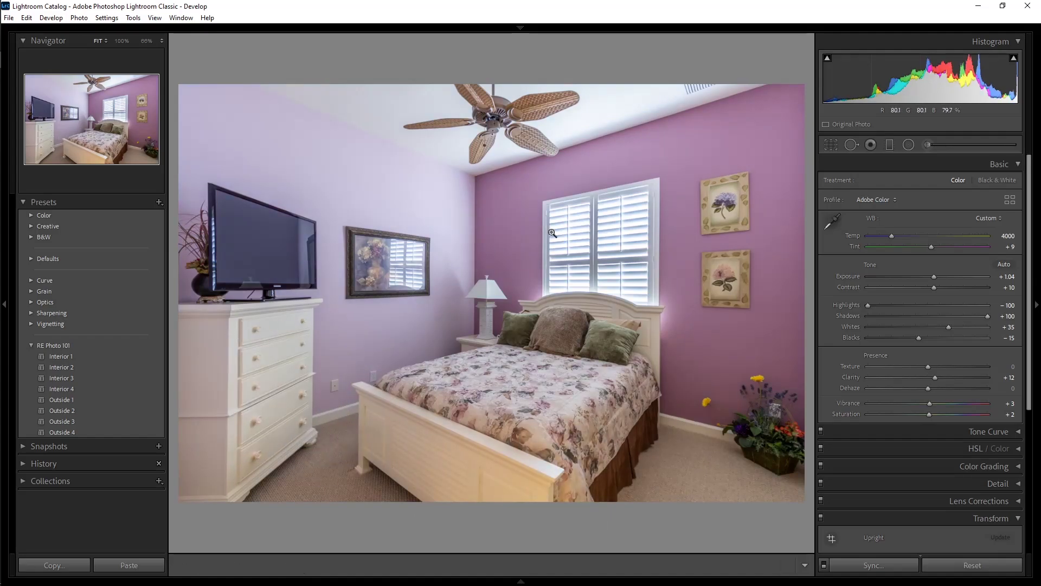
Sample the purple bedroom's white balance from the window frame's upper right corner and raise Exposure to +1.24.
key(w)
click(656, 184)
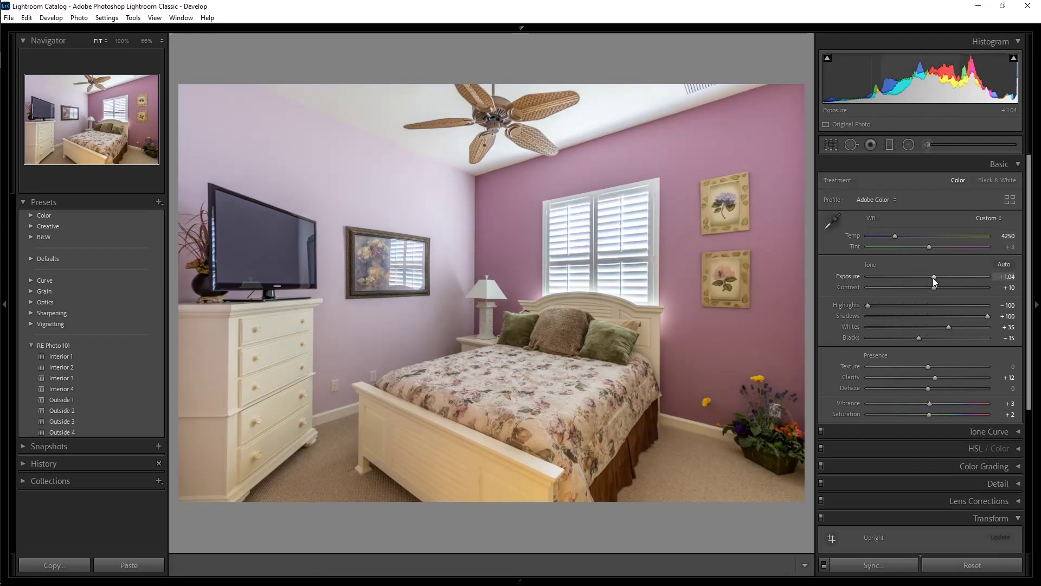
drag(934, 280, 935, 282)
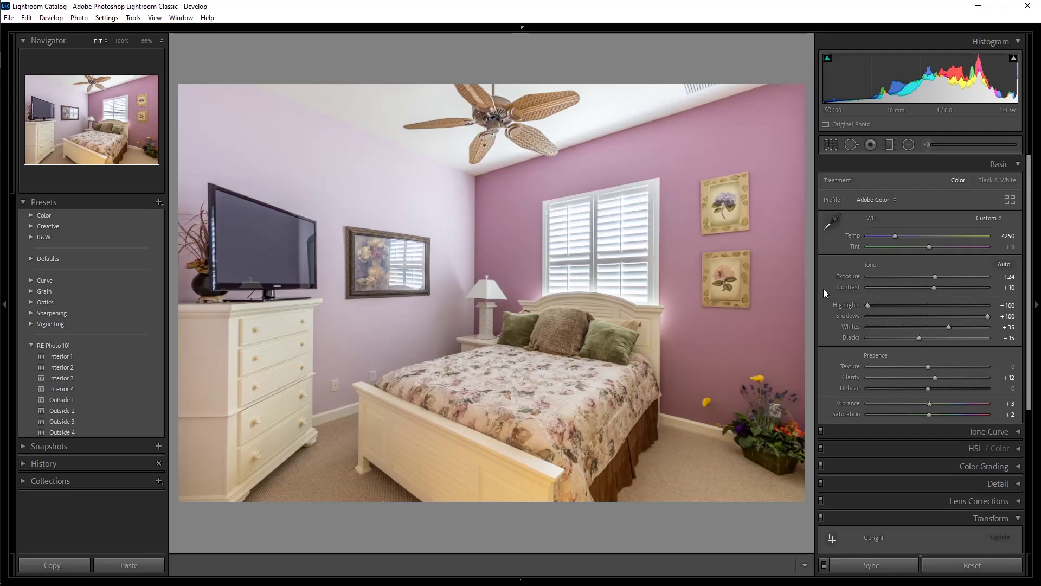
Go to the laundry room photo and straighten it with Upright Auto.
key(Right)
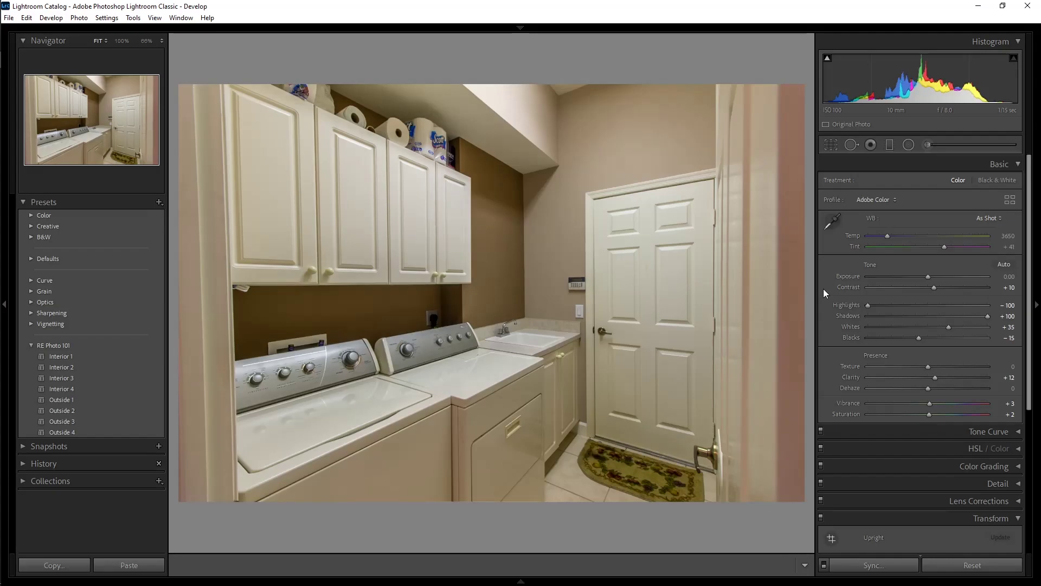
scroll(823, 289, down, 1)
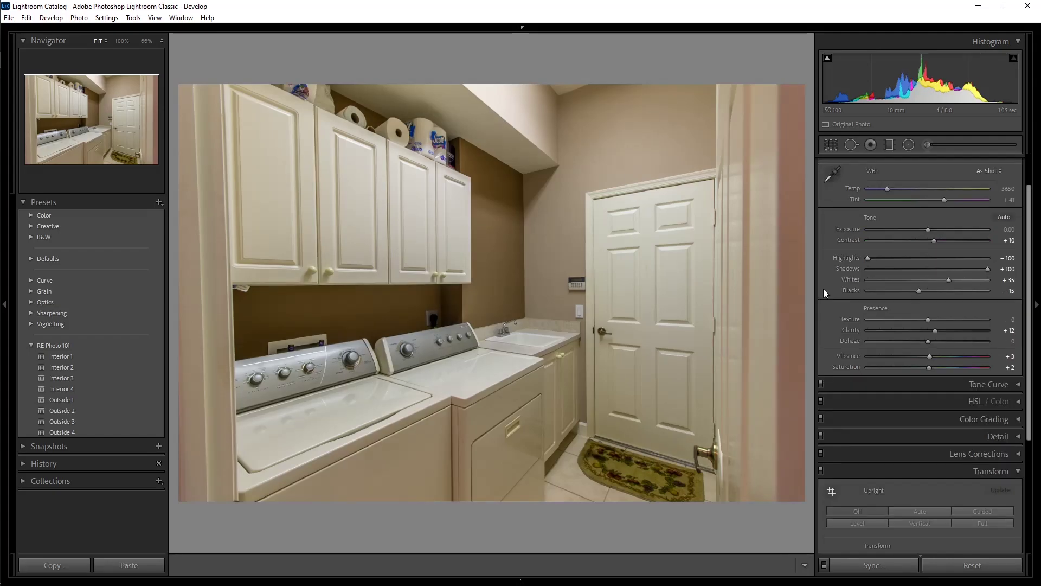
scroll(823, 288, down, 2)
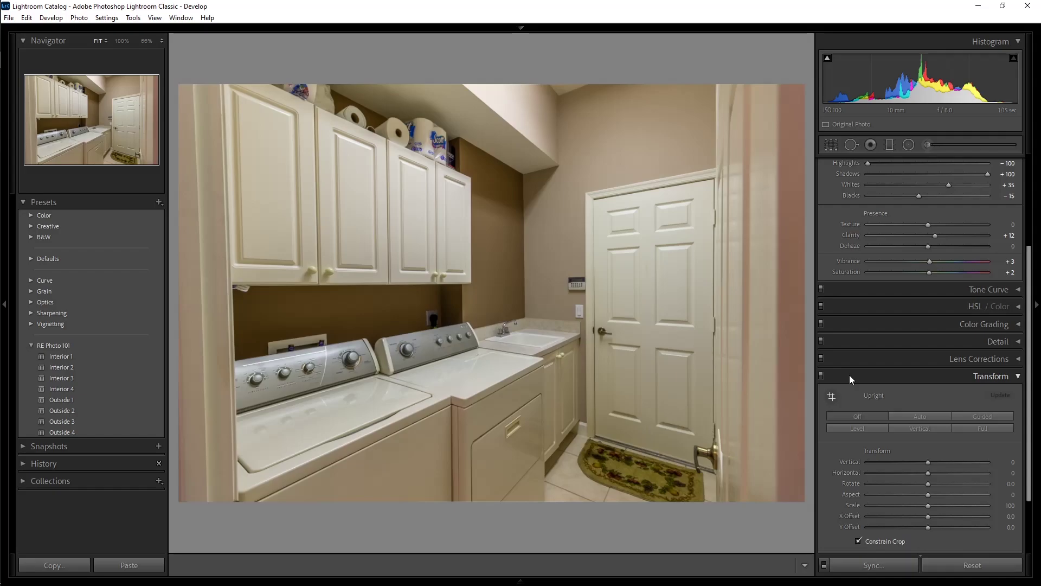
click(925, 417)
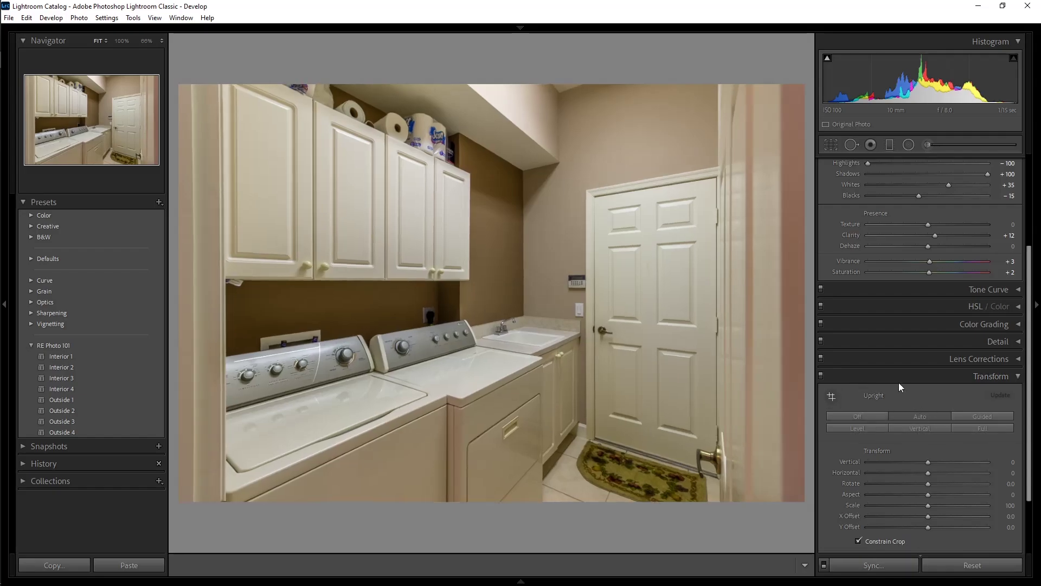
Raise the laundry room photo's Exposure to +0.80 and sample its white balance from the white frame left of the door.
scroll(853, 346, up, 3)
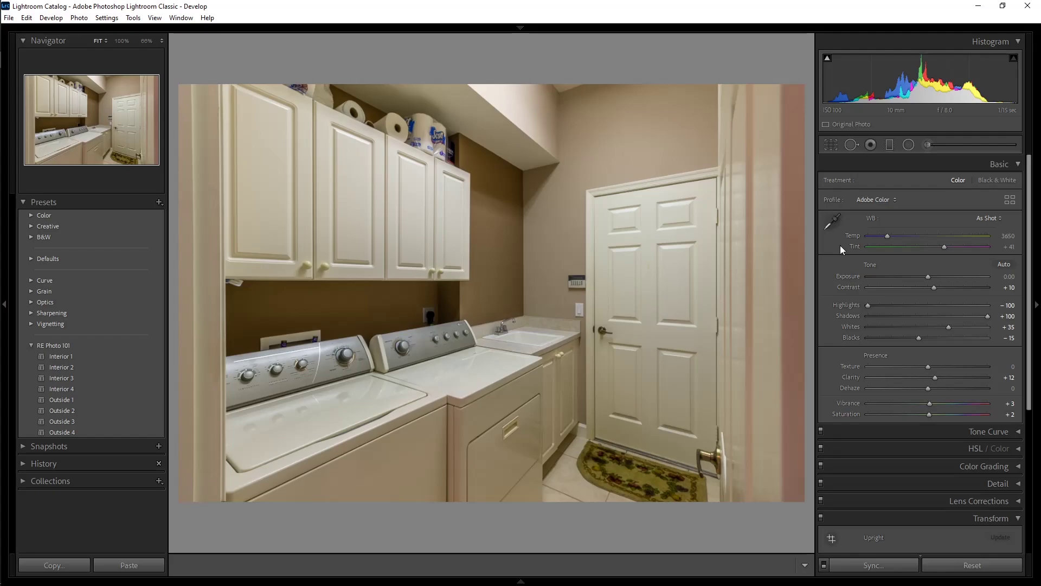
drag(929, 277, 932, 279)
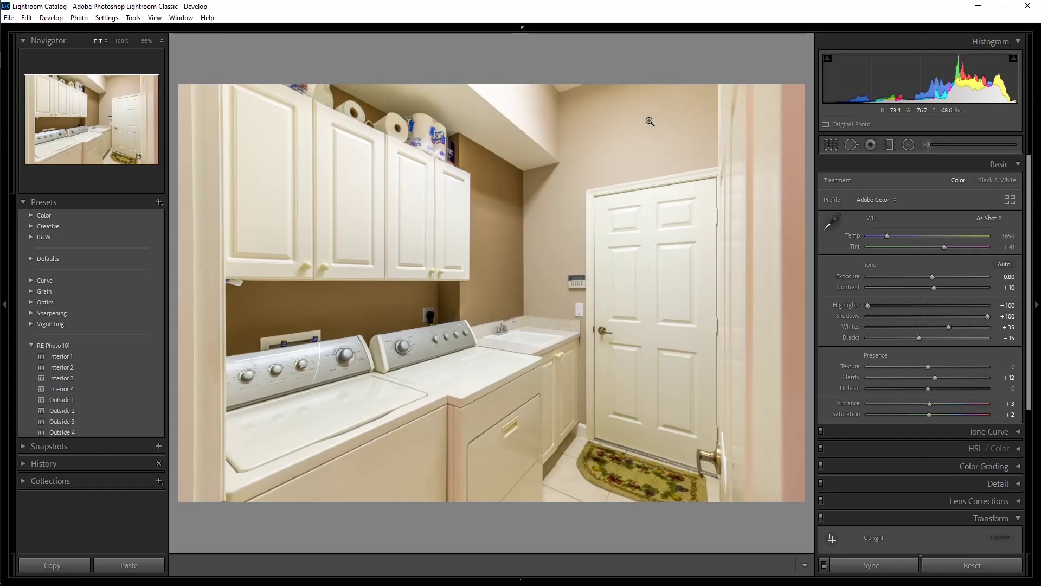
key(w)
click(591, 227)
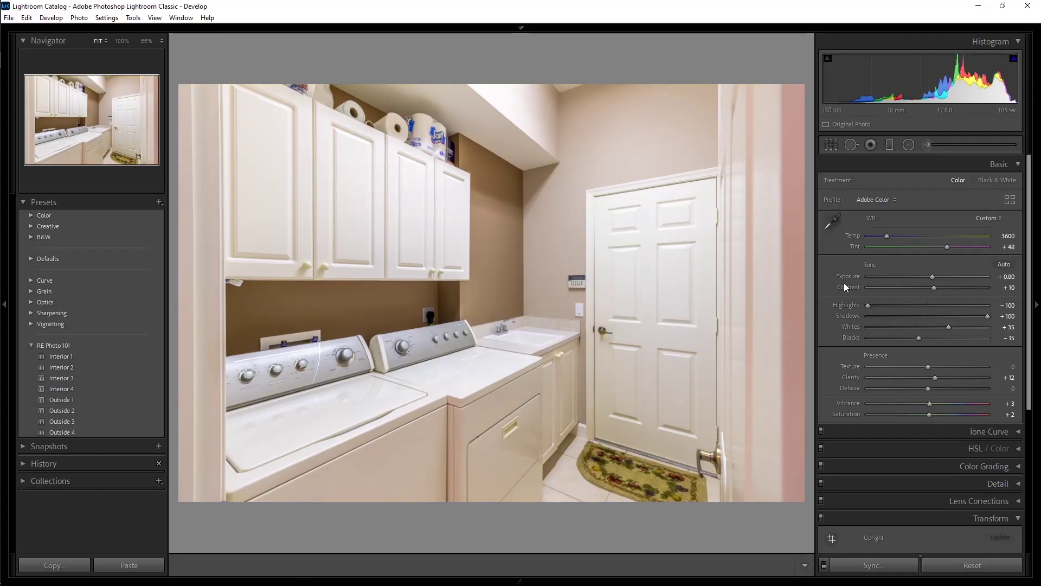
Go to the bathroom photo with the glass shower doors, sample white balance from the toilet tank, and raise Exposure to +0.40.
key(Right)
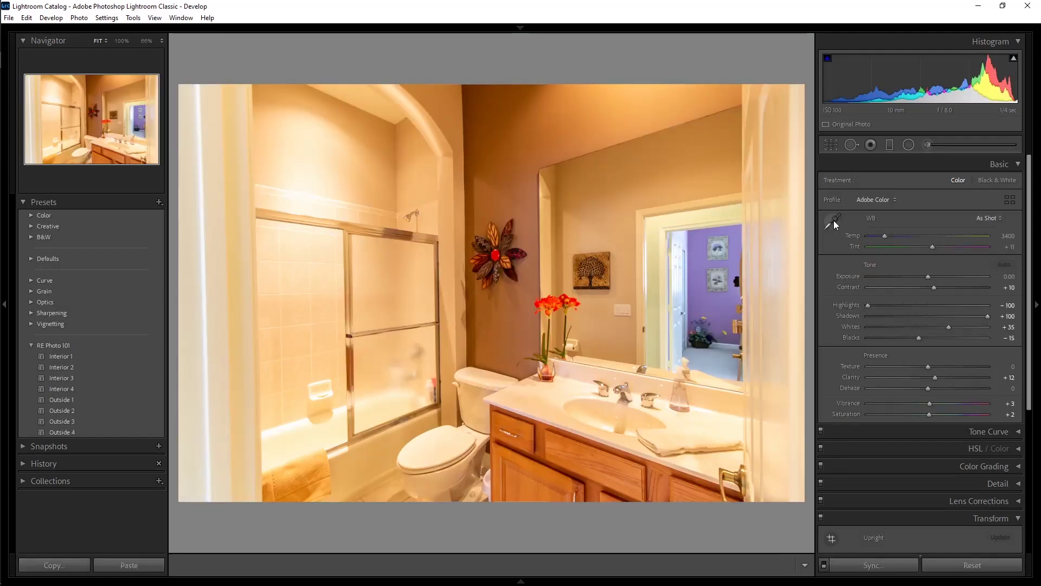
click(834, 221)
click(479, 376)
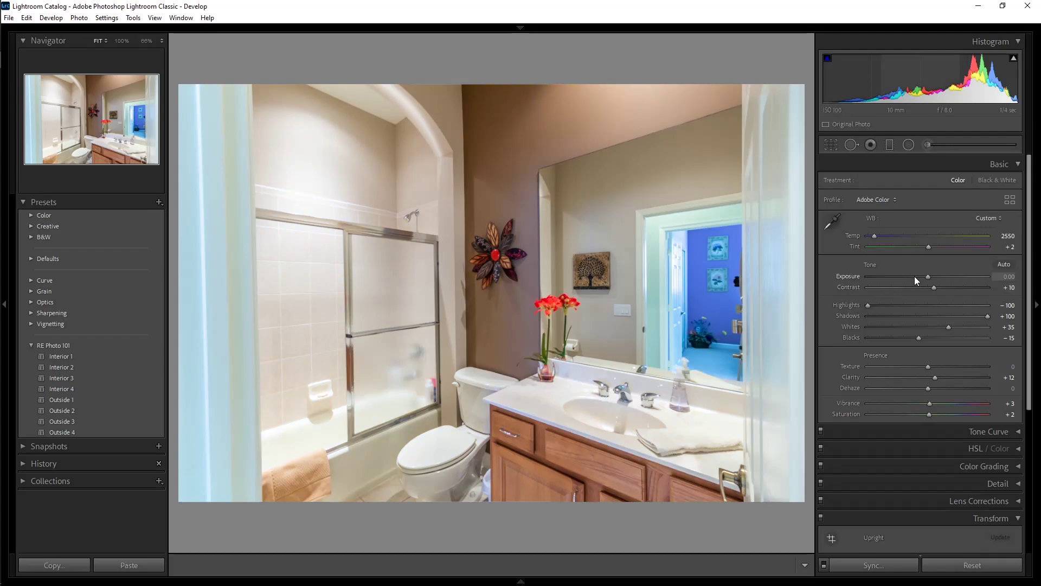
scroll(926, 276, up, 4)
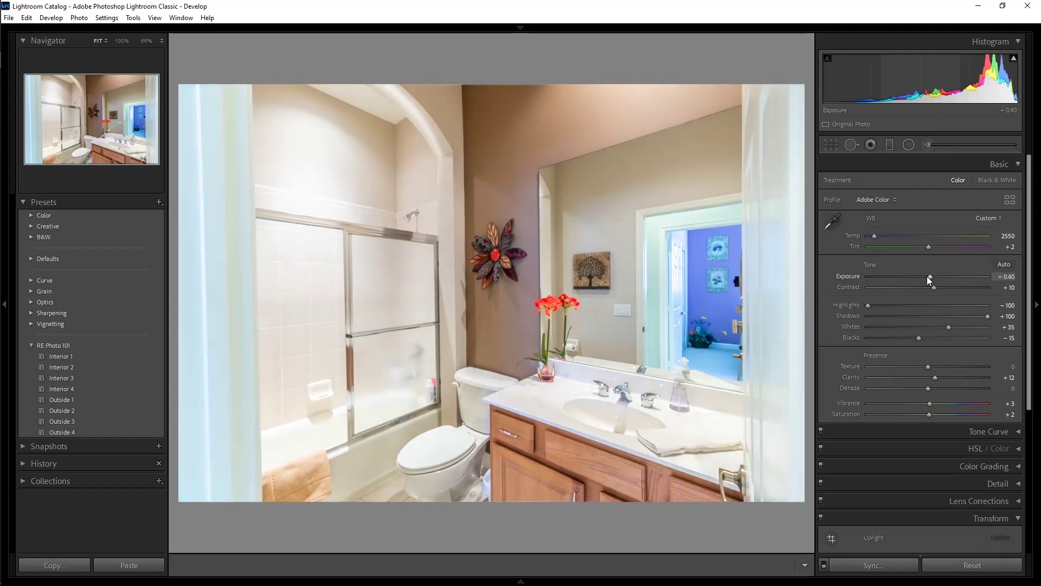
Straighten the bathroom photo with Upright Auto and advance to the next selected photo.
scroll(832, 369, down, 4)
click(915, 368)
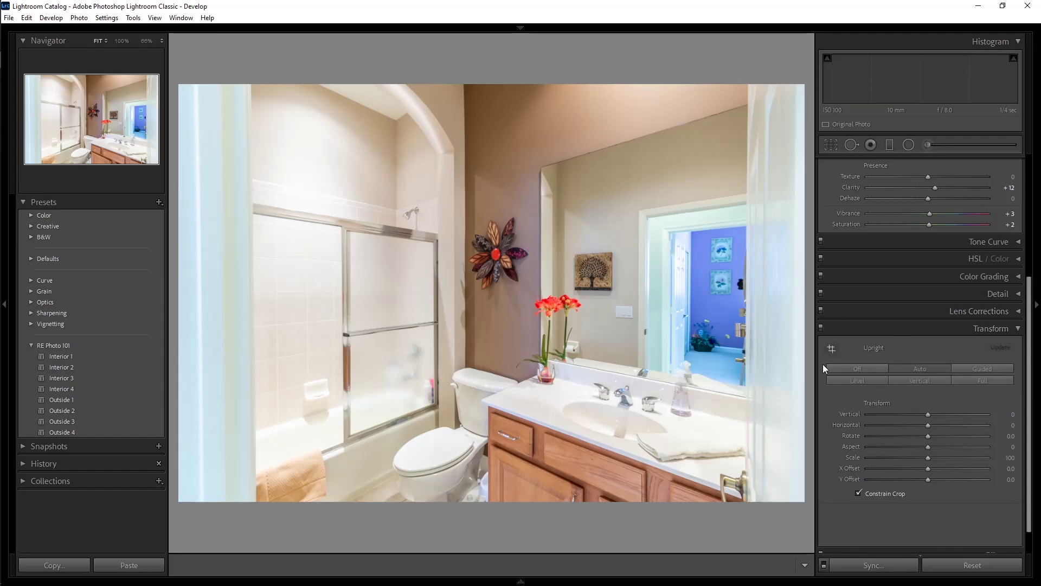
key(Right)
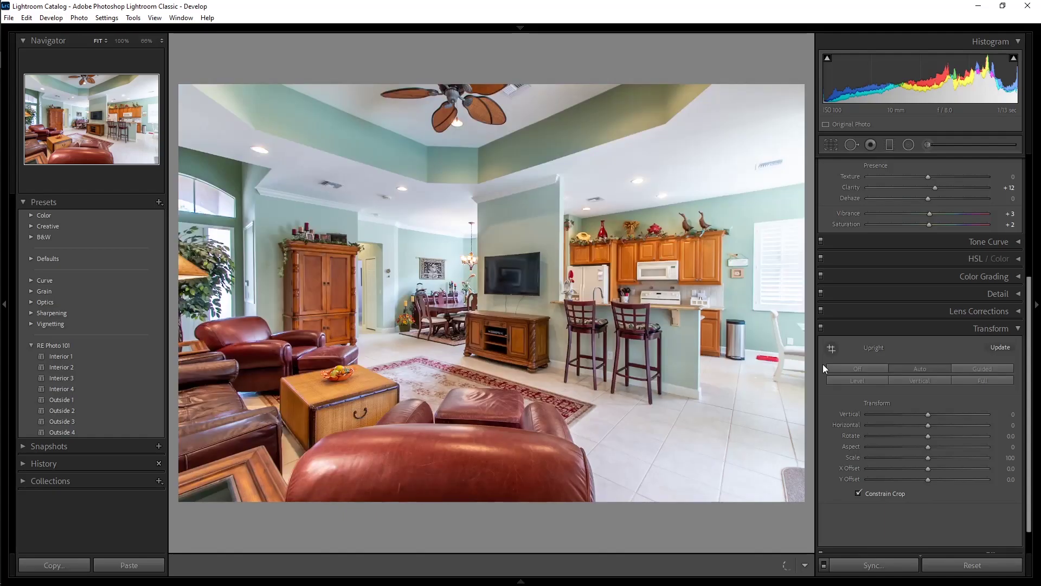
Return to the Library grid and open the living room photo with the sliding patio door in Develop.
mouse_move(576, 579)
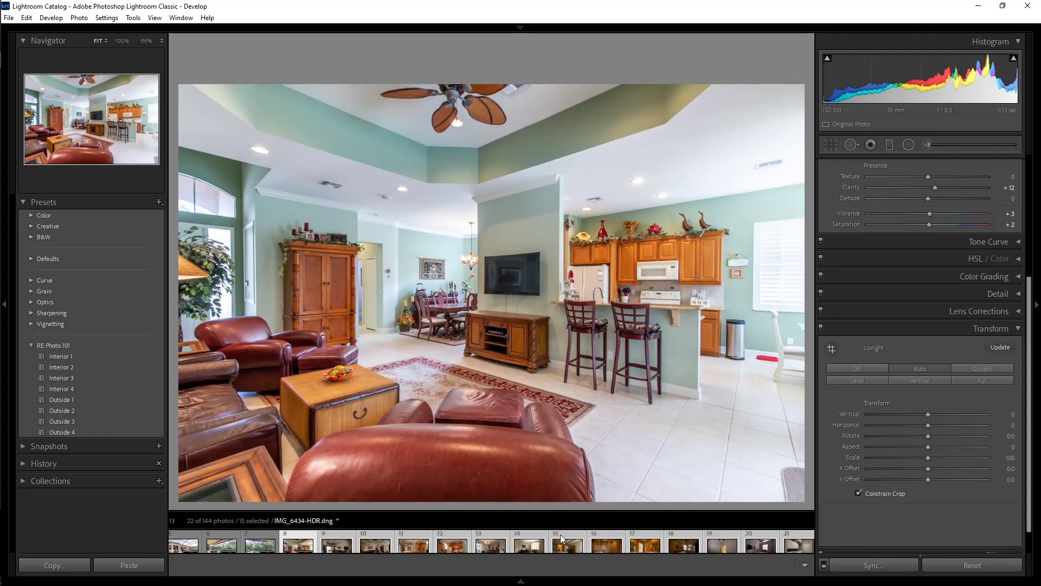
key(g)
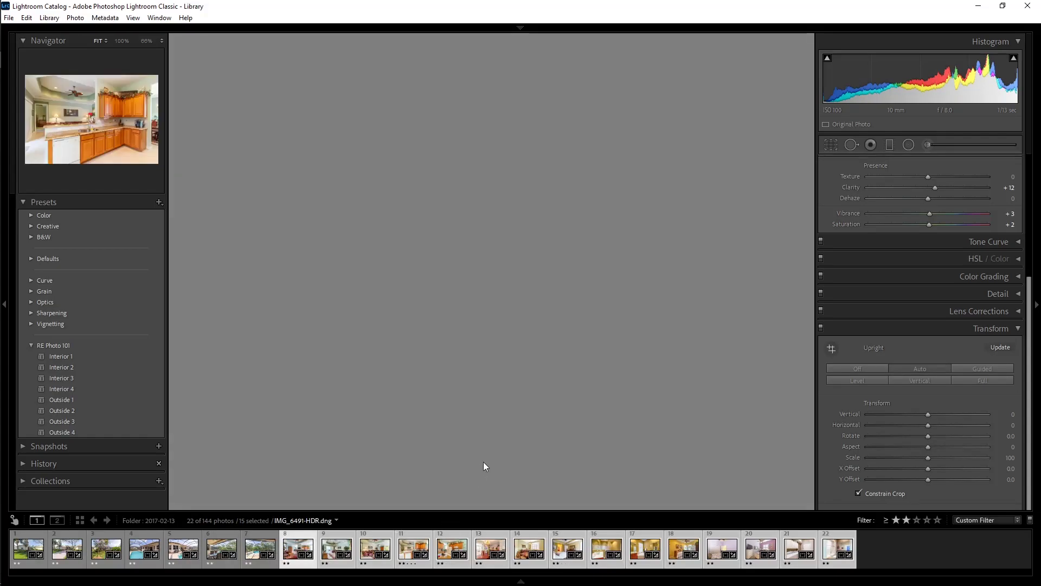
scroll(470, 353, up, 5)
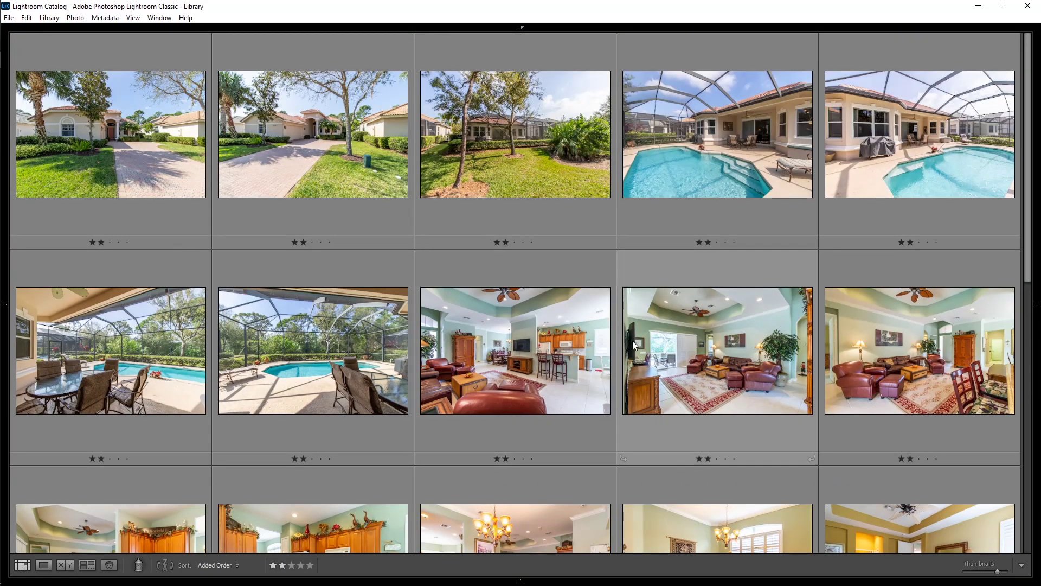
click(679, 343)
key(d)
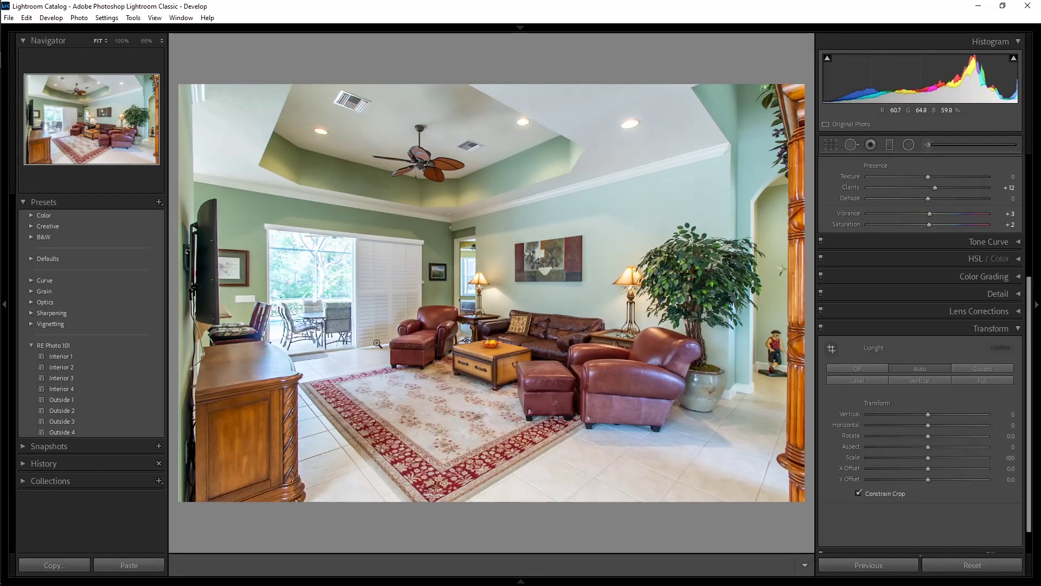
Paint an Adjustment Brush mask with Exposure -1.45 over the outdoor view through the living room's sliding glass door.
drag(249, 211, 400, 389)
drag(613, 412, 254, 244)
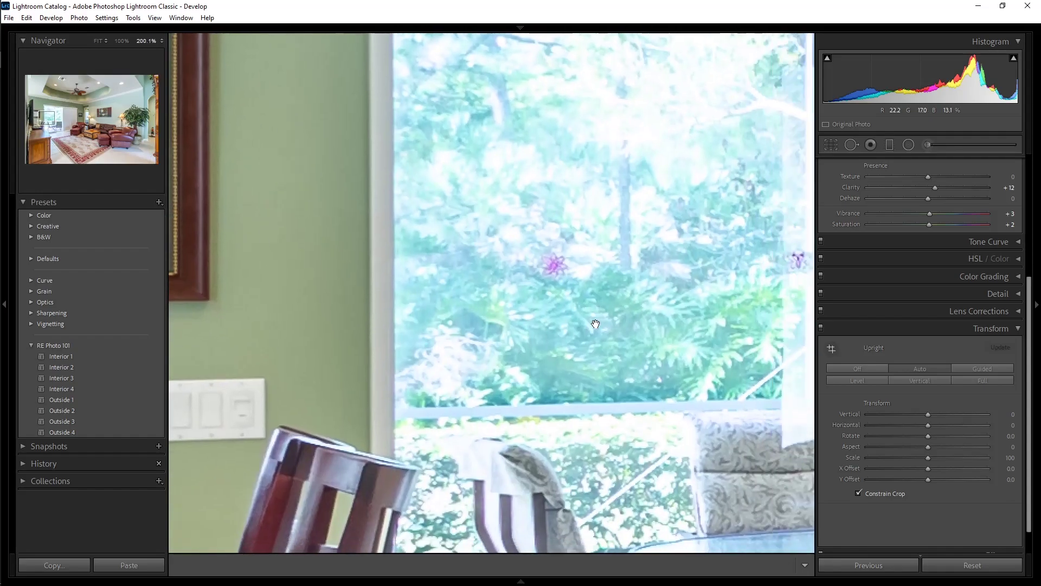
click(597, 324)
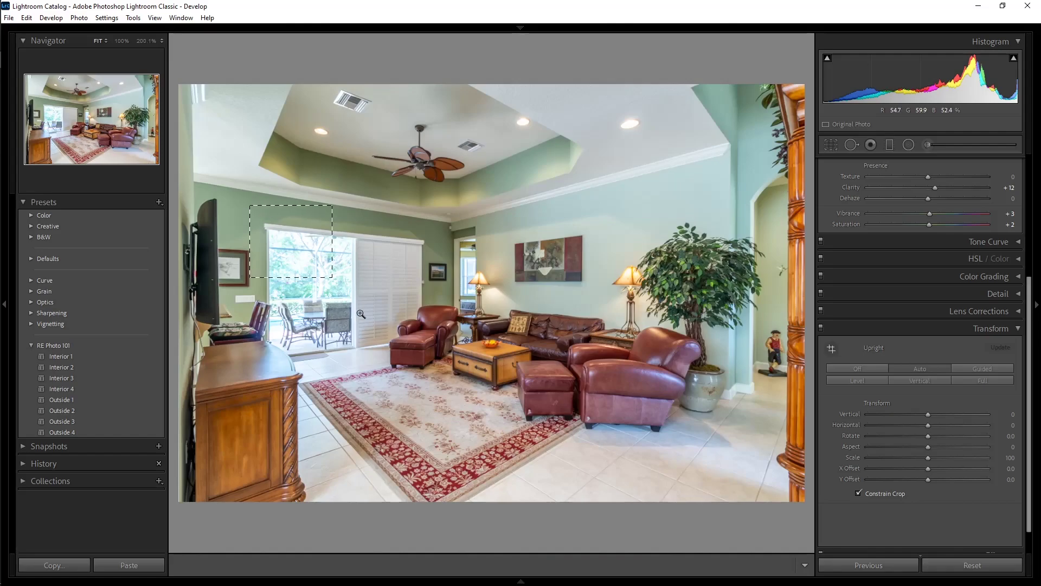
click(394, 371)
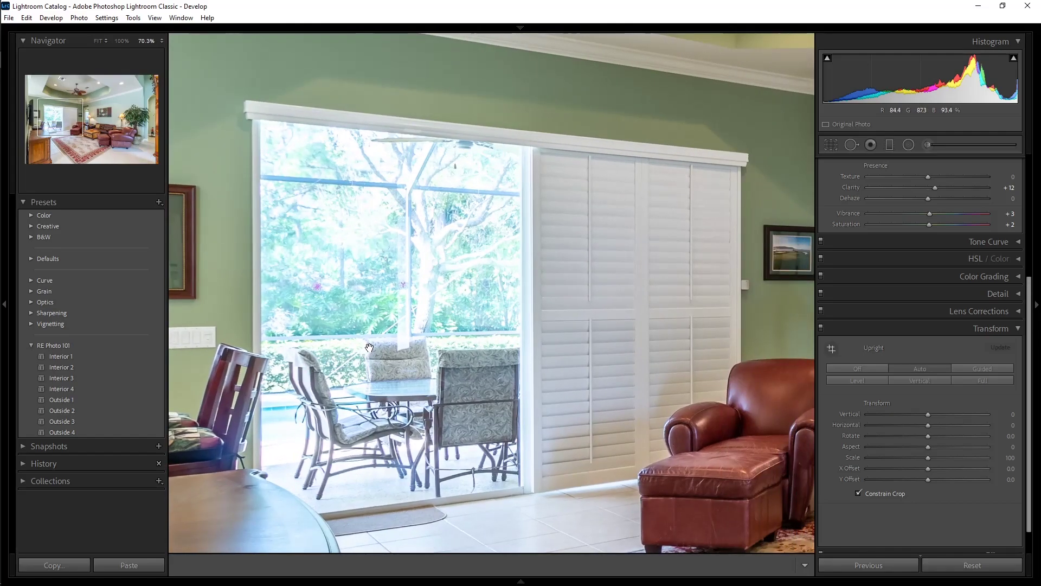
key(k)
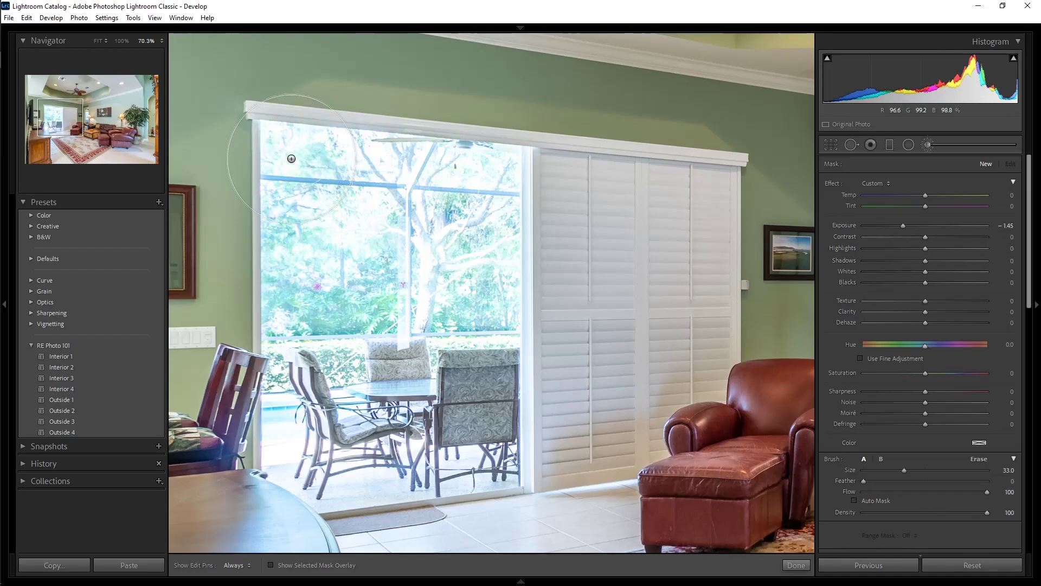
mouse_move(281, 148)
mouse_down()
mouse_move(473, 170)
mouse_move(494, 163)
mouse_move(474, 466)
mouse_move(360, 464)
mouse_move(296, 450)
mouse_move(296, 217)
mouse_move(418, 369)
mouse_move(417, 302)
mouse_move(461, 391)
mouse_up()
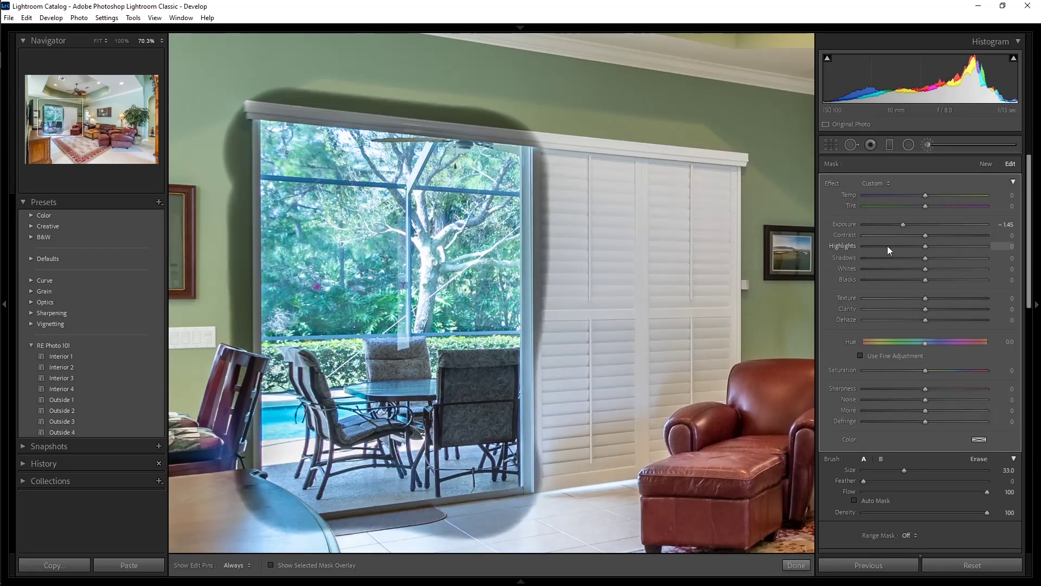
Set the patio door mask's Temp to 31, Saturation to 15 and Dehaze to 9.
drag(926, 196, 944, 196)
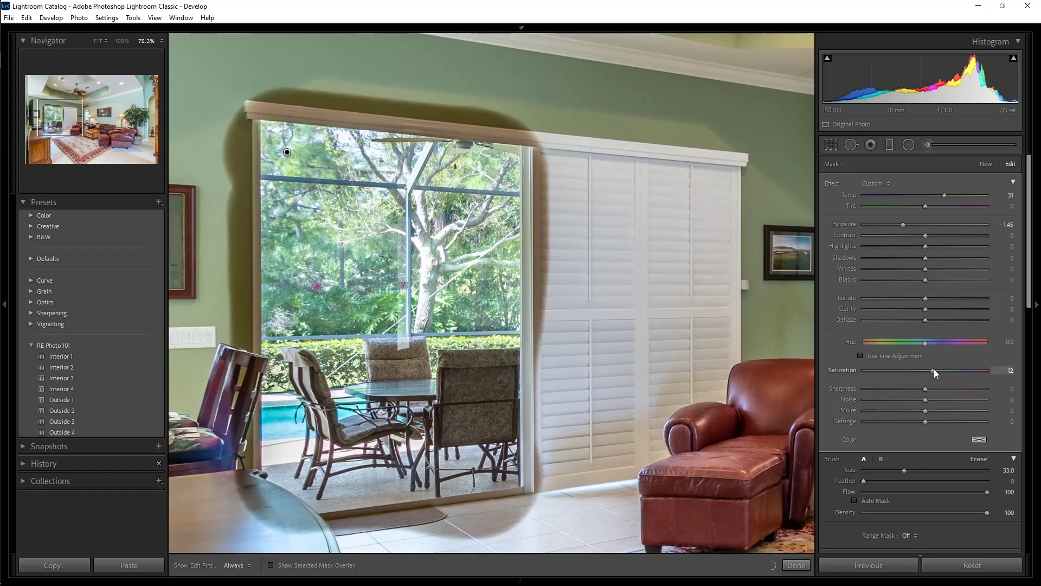
drag(935, 369, 935, 369)
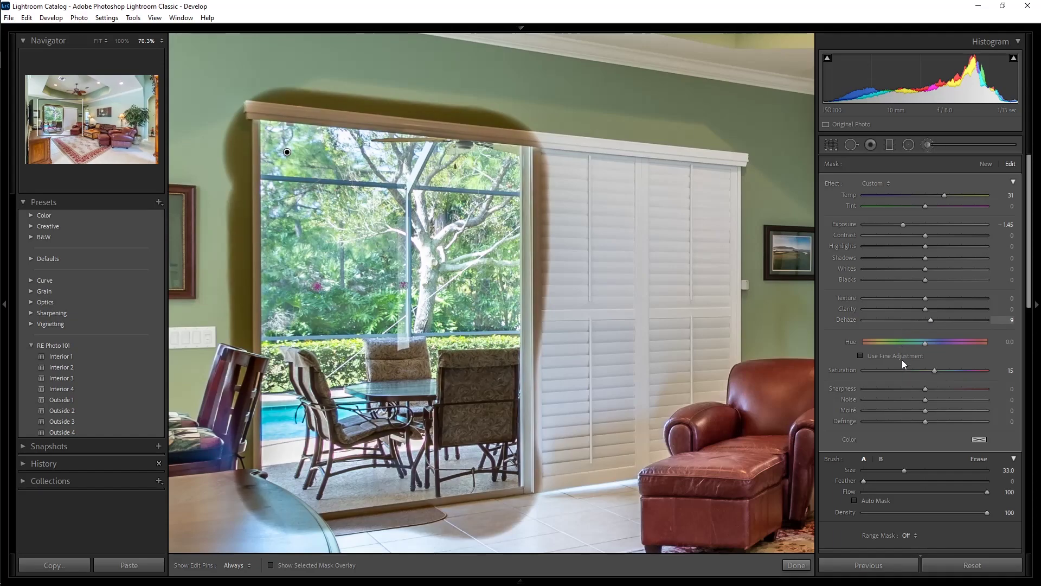
Erase the mask overspill along the glass door's right frame and the header above it with a size 14 eraser.
click(978, 459)
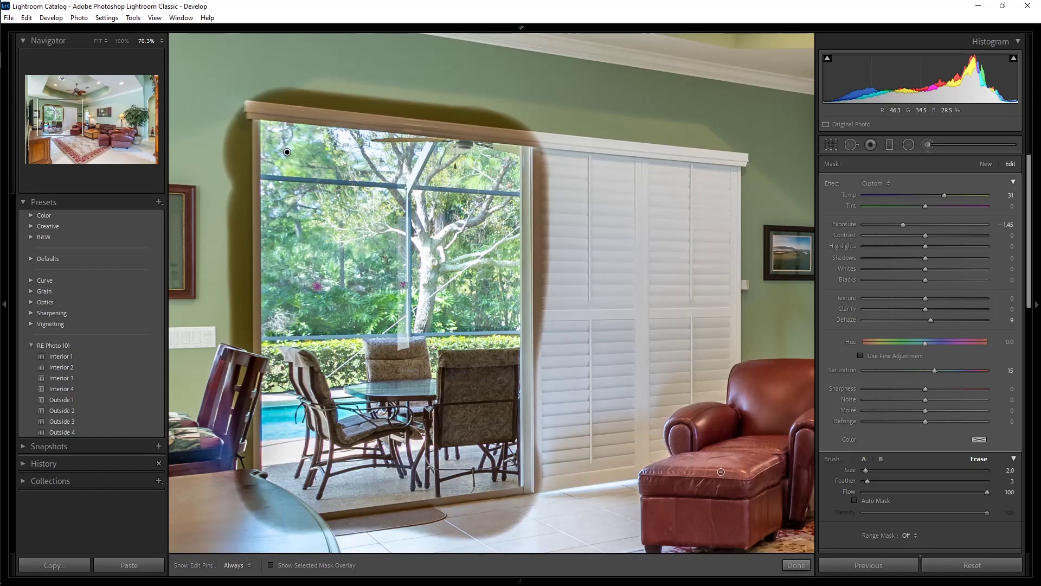
scroll(590, 475, up, 3)
key(bracketright)
key(bracketright)
key(bracketright)
click(543, 488)
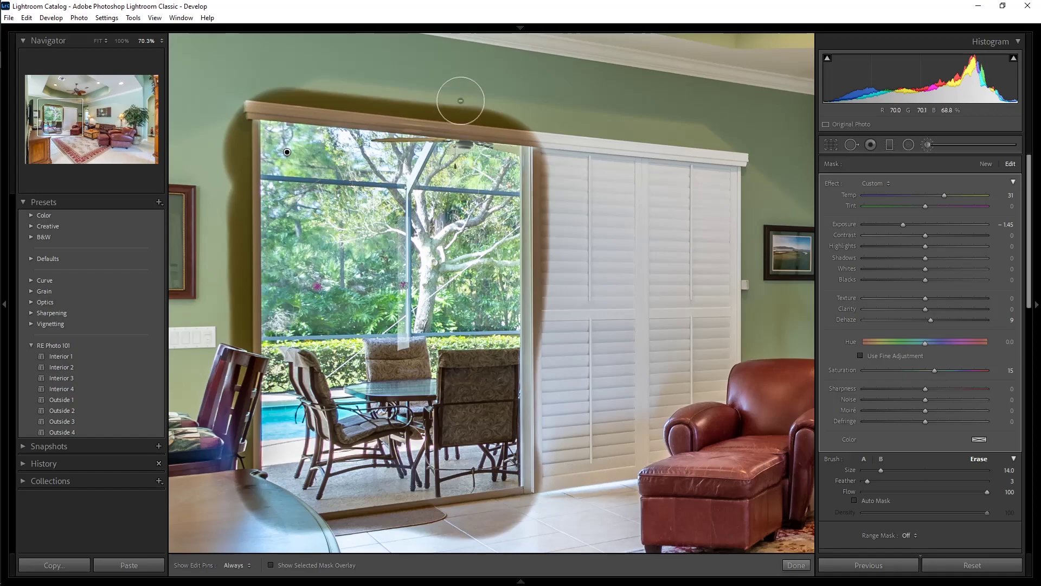
shift+click(545, 141)
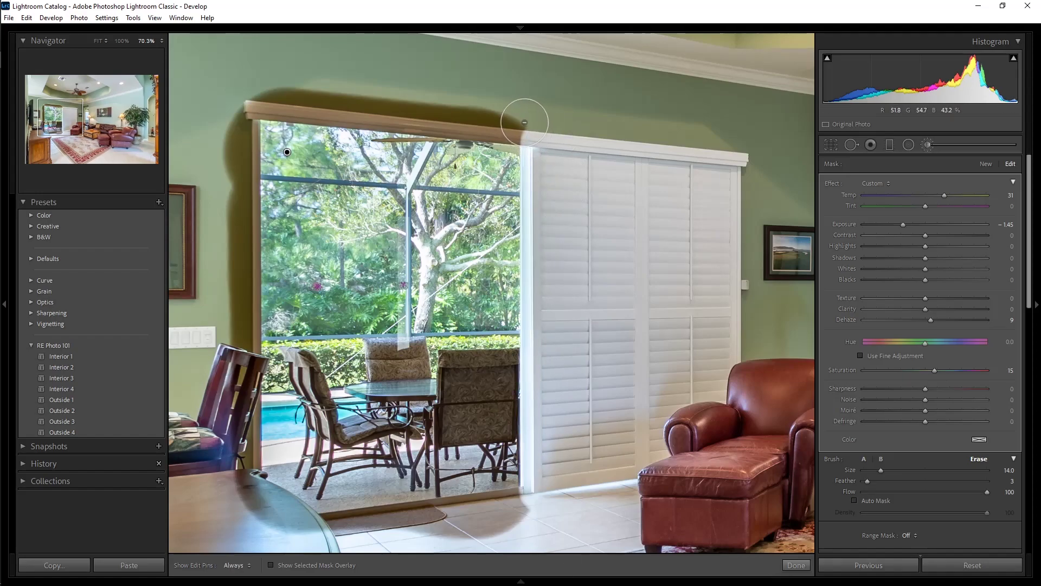
shift+click(245, 96)
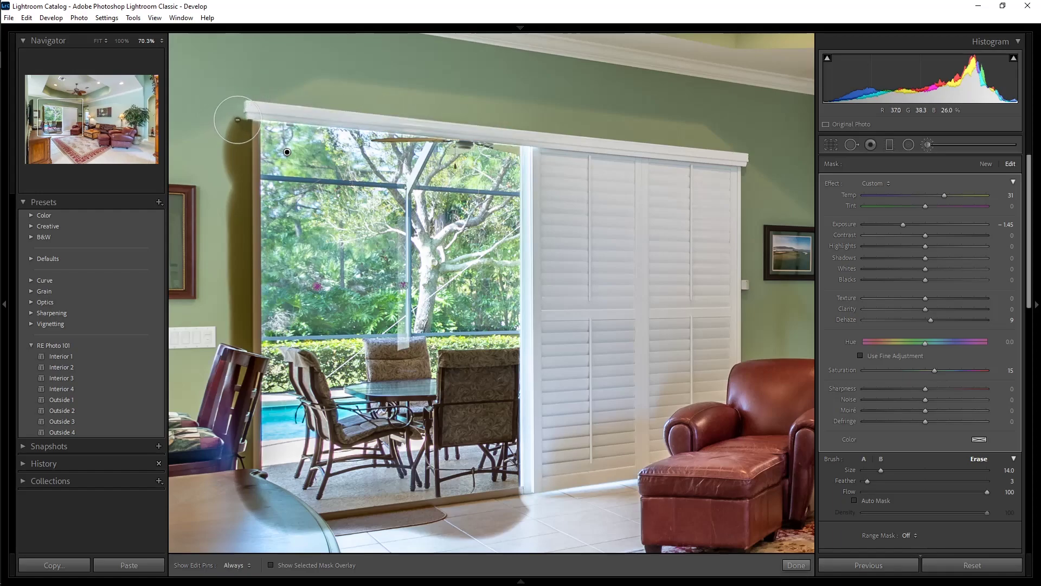
Erase the mask overspill from the wall and chair left of the door, the tiled floor and the table edge.
click(236, 120)
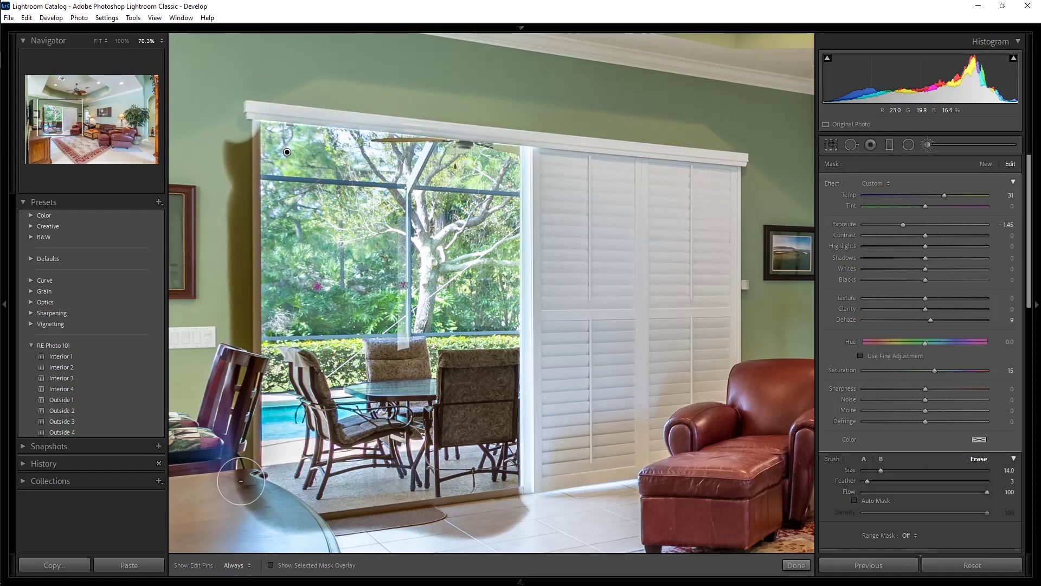
key(h)
shift+click(241, 479)
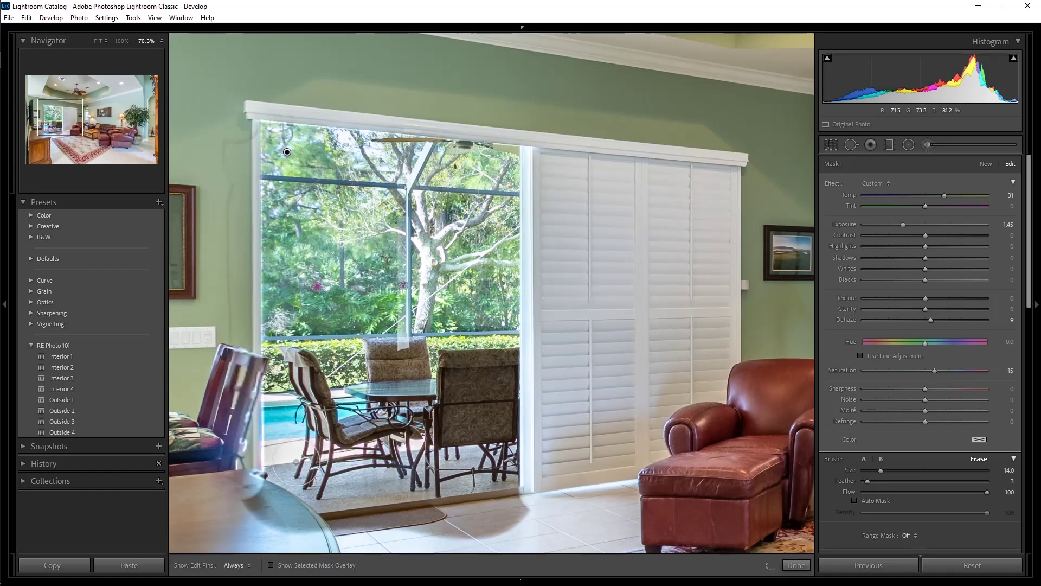
key(h)
click(516, 511)
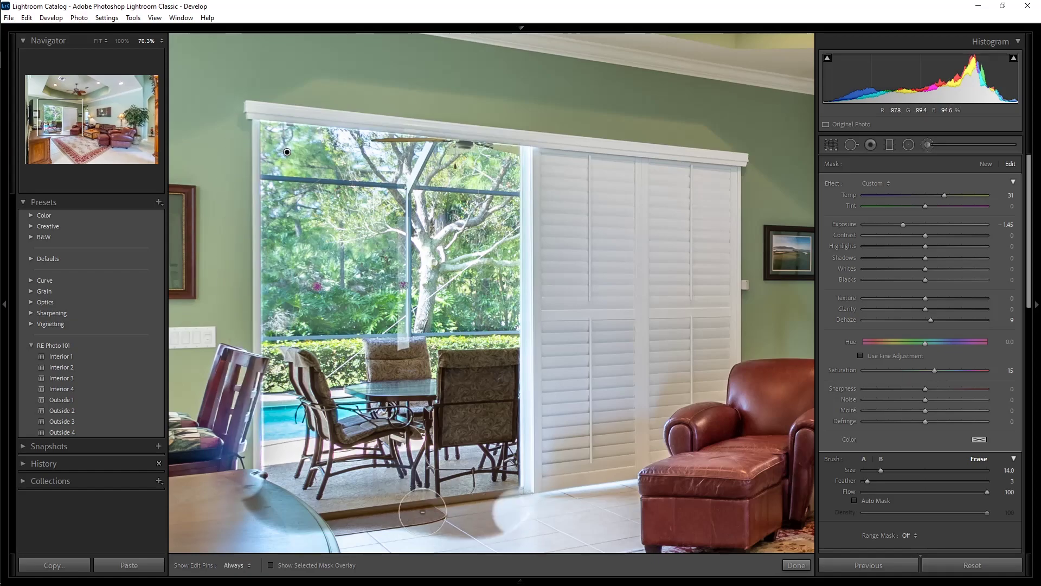
shift+click(322, 536)
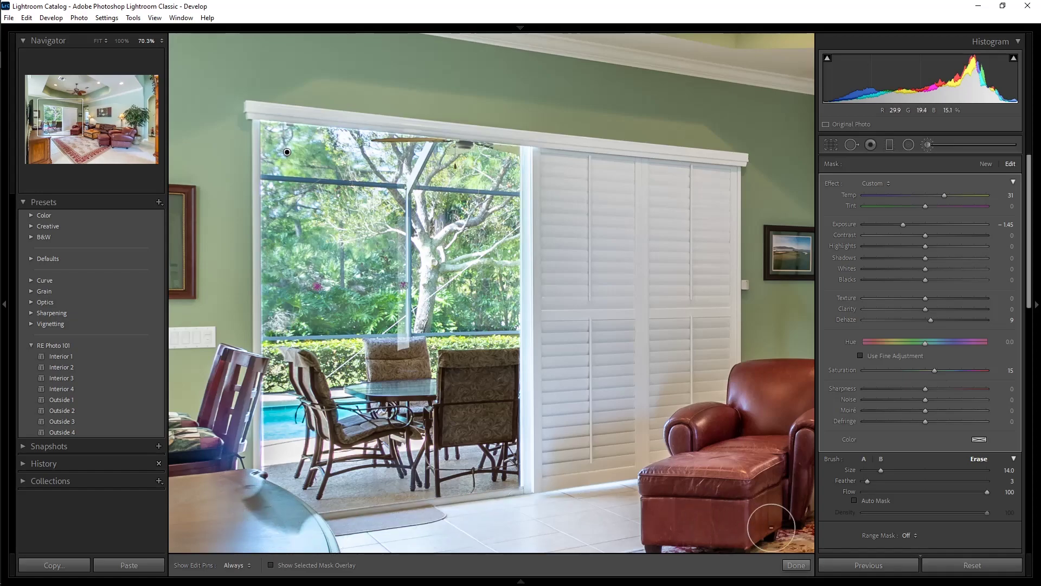
Turn on Auto Mask, try erasing the mask along the tabletop's edge, and undo the last eraser stroke.
click(855, 501)
key(h)
drag(252, 495, 299, 533)
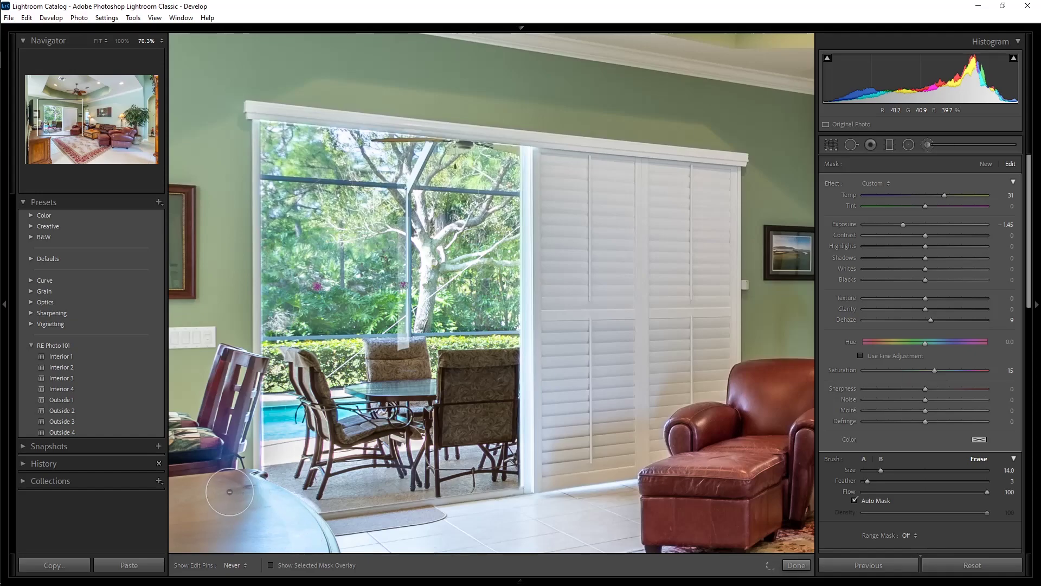
key(h)
key(ctrl+z)
key(h)
key(h)
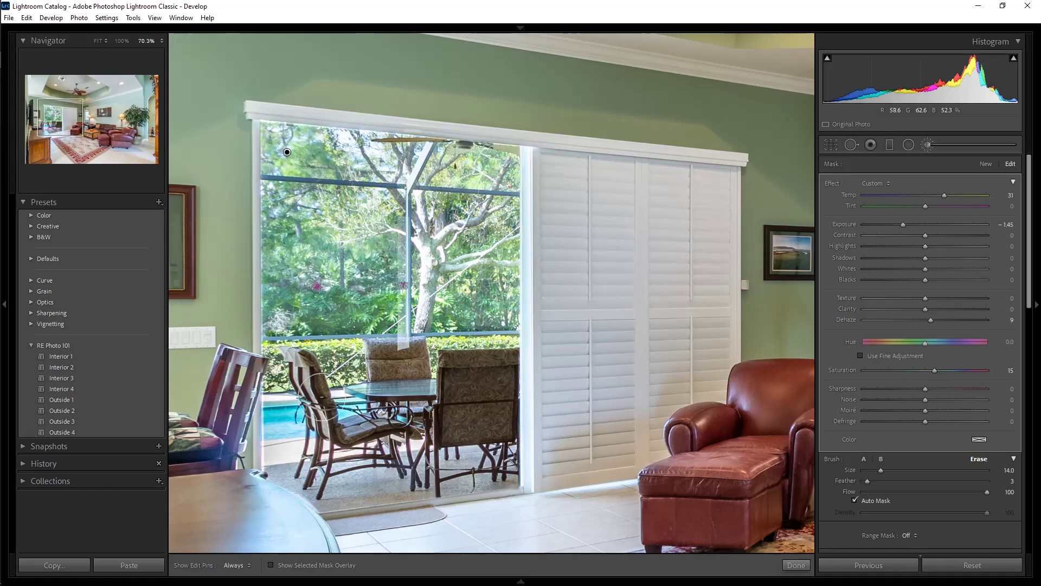
Close the Adjustment Brush, return to the Library grid, and open the yellow daybed room photo in Develop.
key(k)
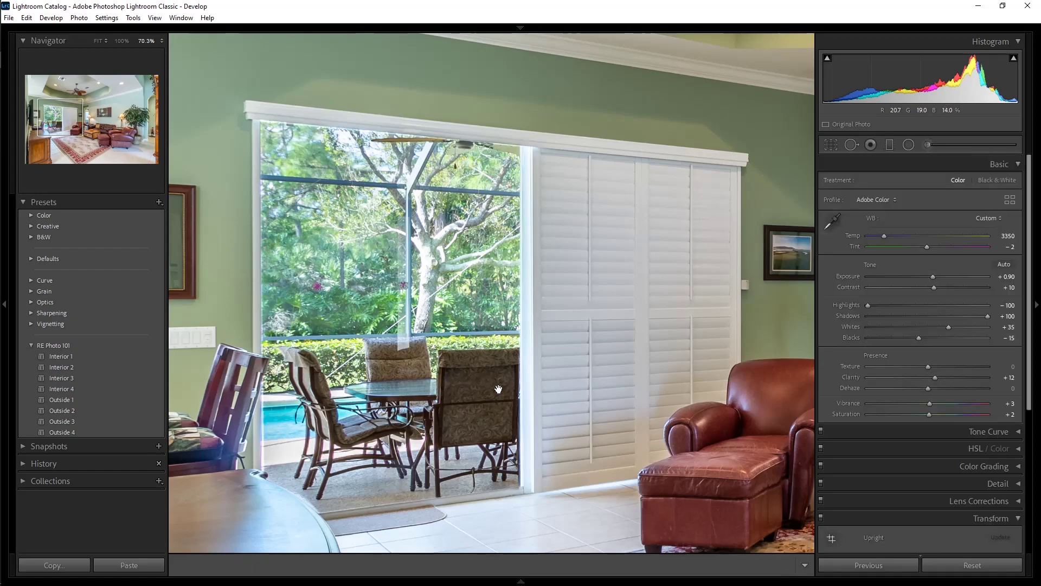
click(498, 389)
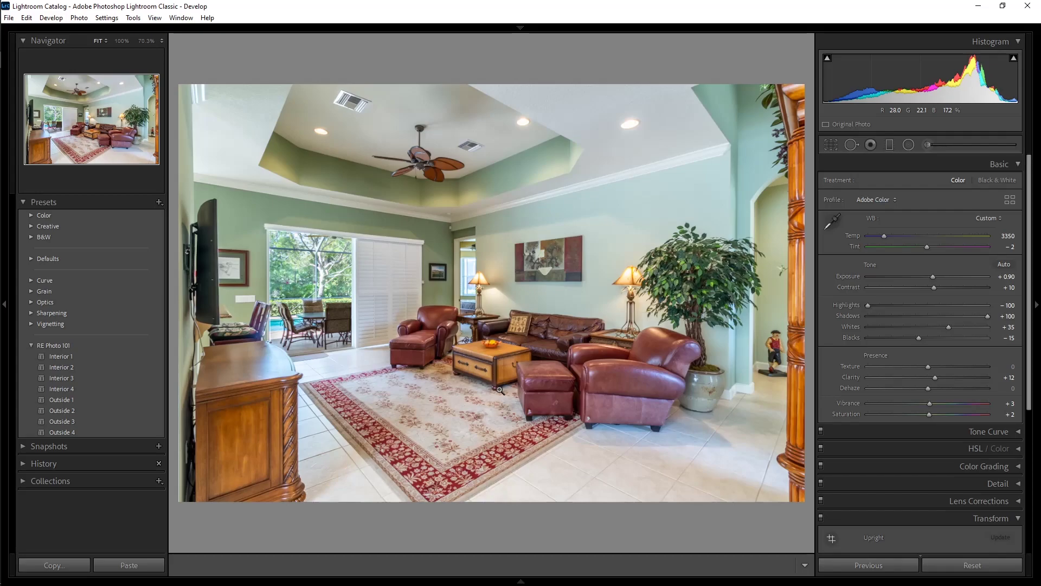
key(g)
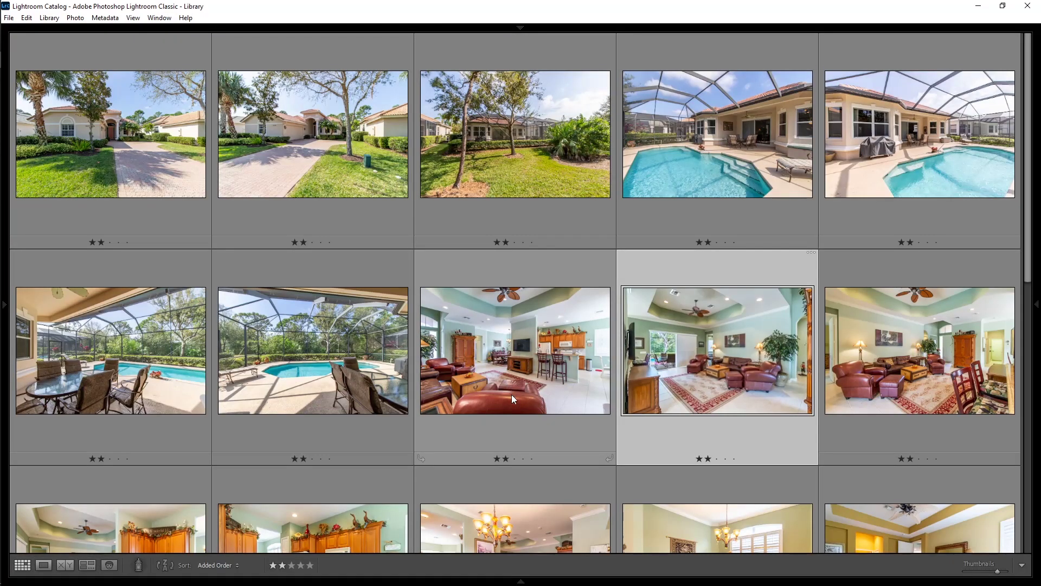
scroll(508, 382, down, 1)
scroll(507, 380, down, 1)
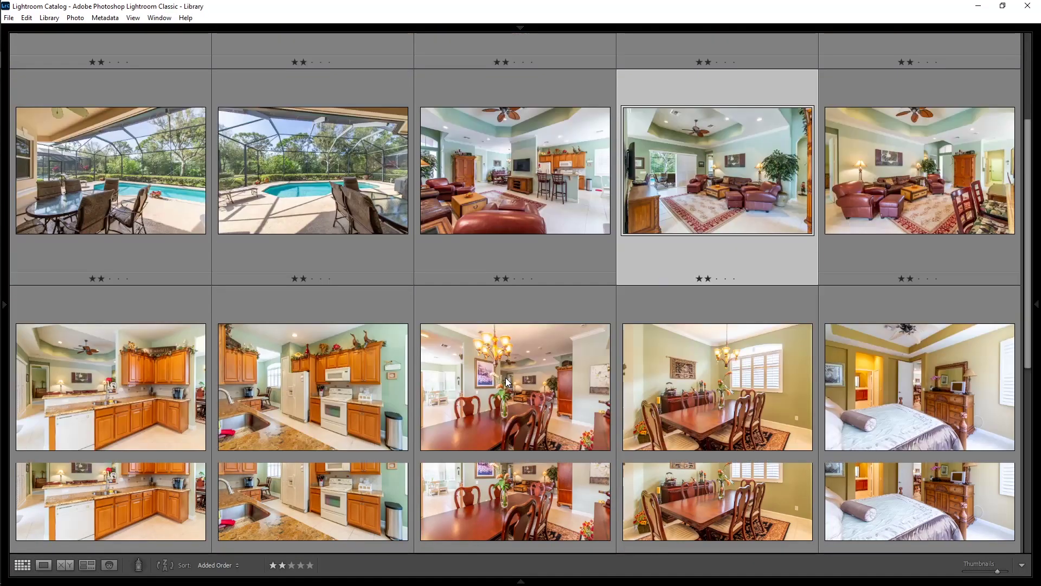
scroll(506, 379, down, 1)
scroll(506, 378, down, 1)
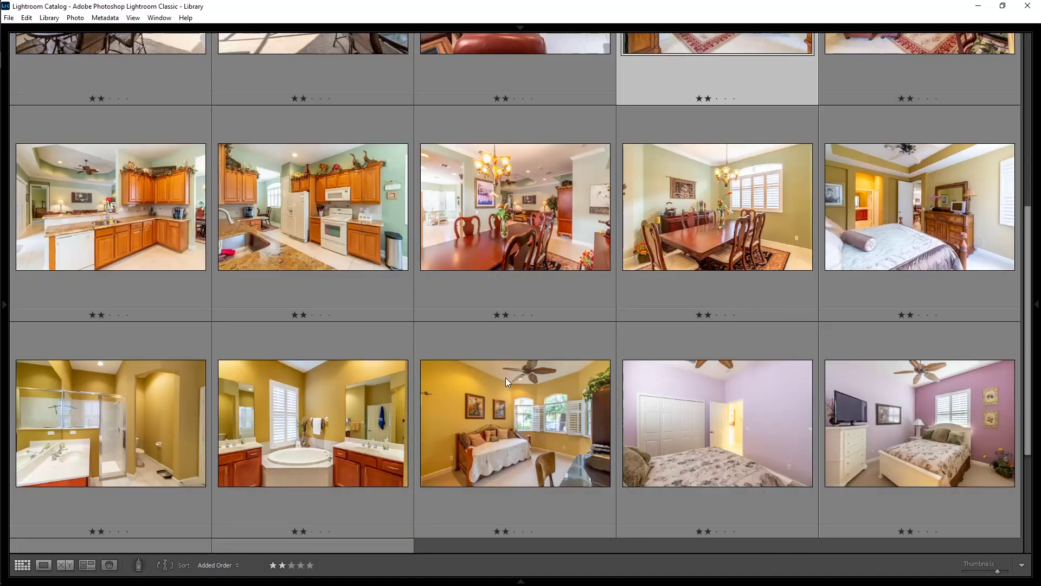
scroll(512, 408, down, 2)
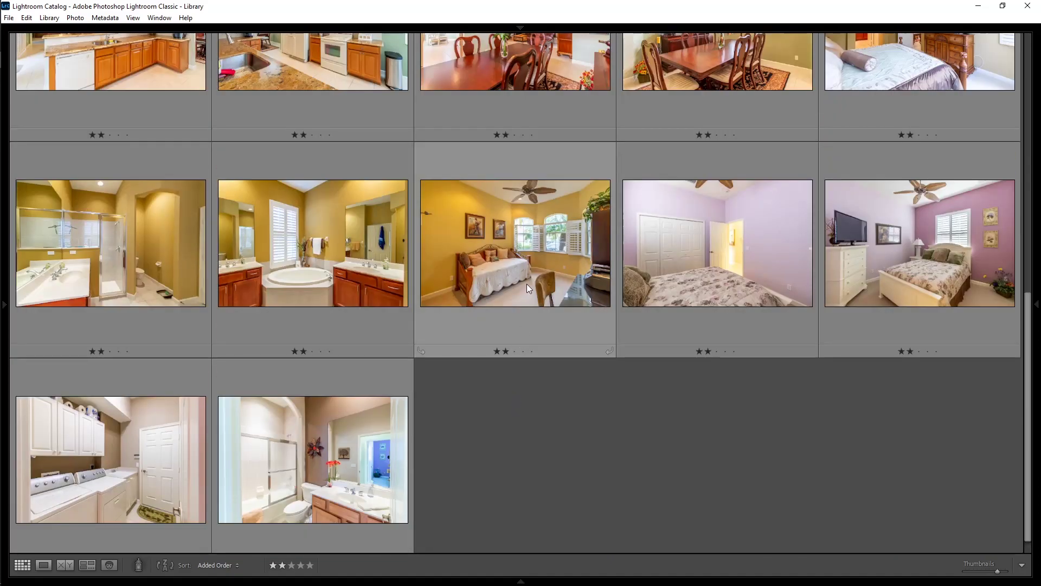
click(534, 269)
double_click(533, 269)
key(d)
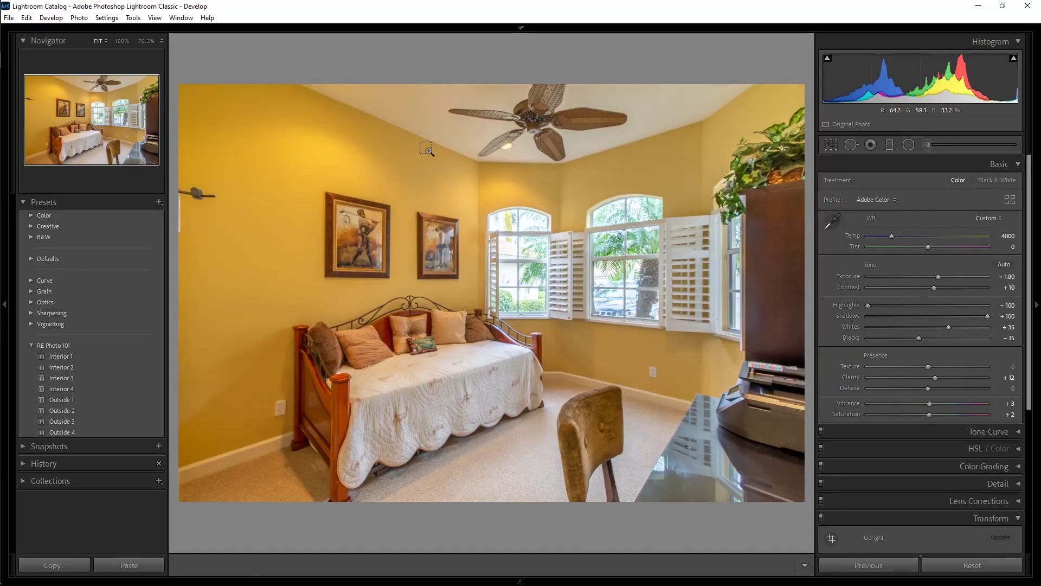
Paint the left and middle arched windows of the yellow room with an Adjustment Brush set to Temp 14 and Exposure -1.45.
drag(427, 150, 607, 256)
drag(702, 329, 784, 388)
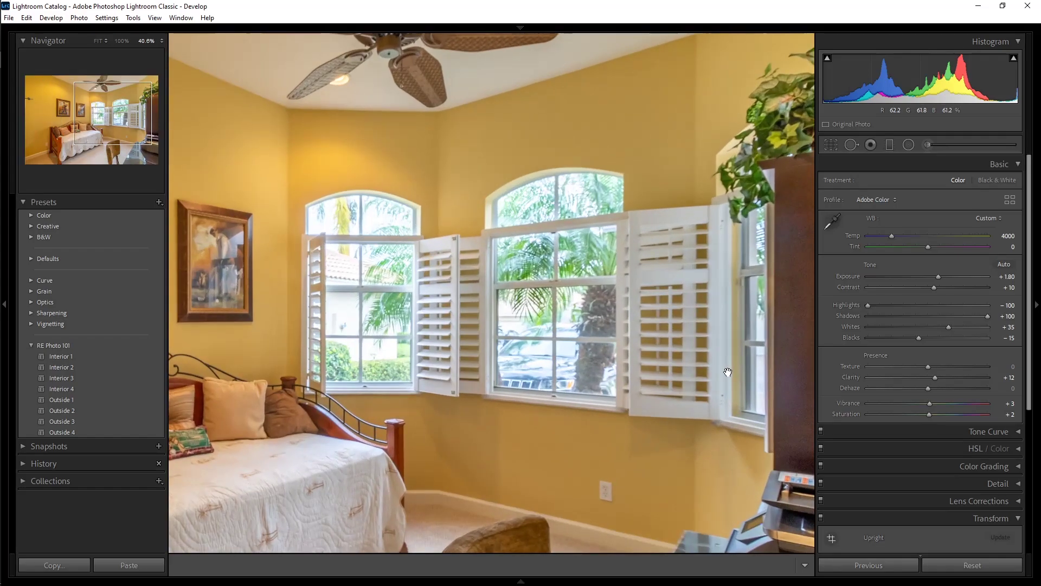
drag(267, 145, 816, 465)
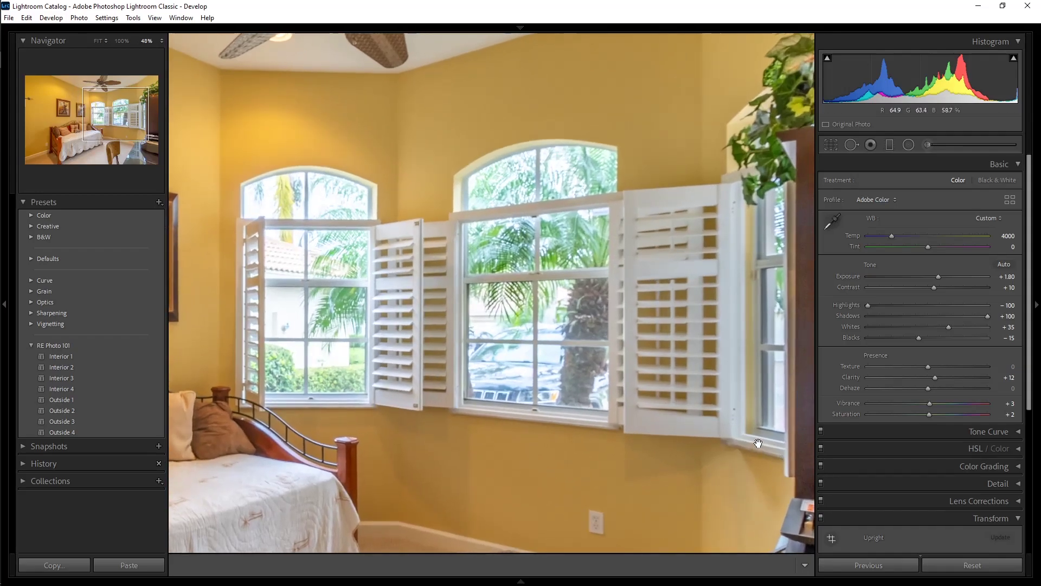
key(k)
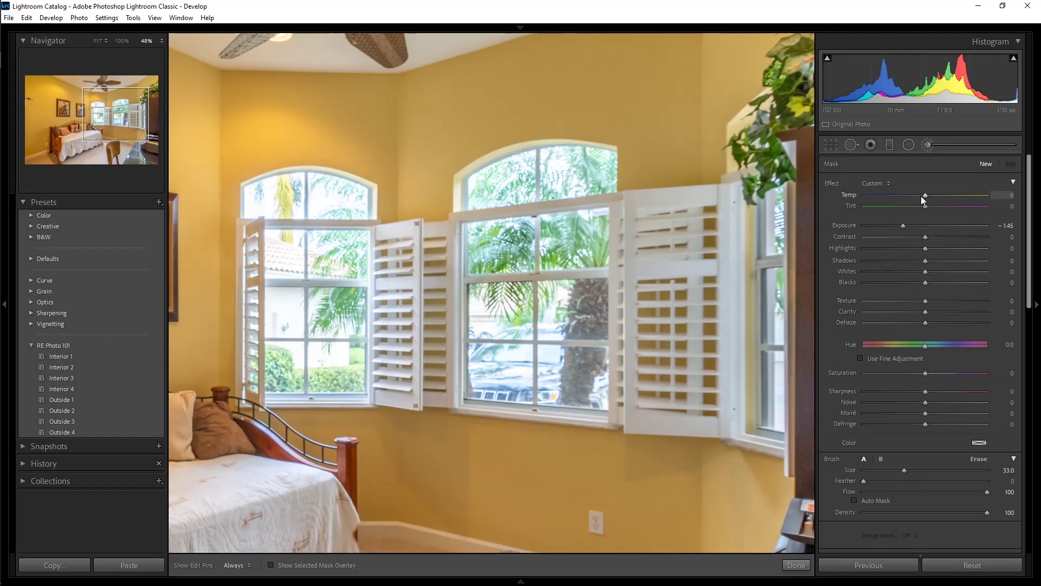
drag(933, 194, 934, 194)
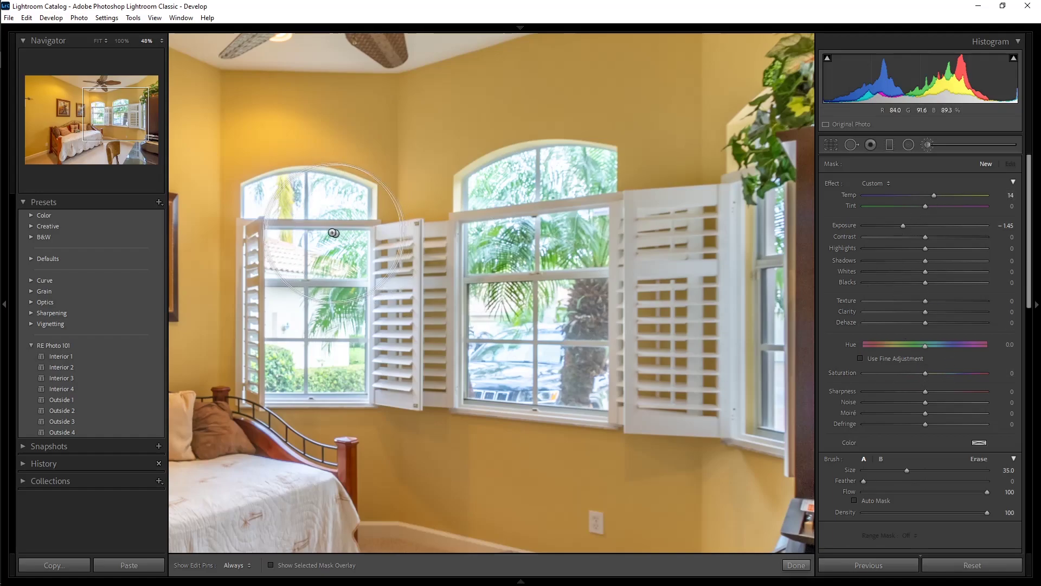
scroll(276, 197, down, 3)
key(h)
mouse_move(276, 198)
mouse_down()
mouse_move(347, 206)
mouse_move(344, 381)
mouse_move(293, 373)
mouse_move(263, 255)
mouse_up()
mouse_move(456, 179)
mouse_down()
mouse_move(600, 158)
mouse_move(570, 397)
mouse_move(512, 415)
mouse_move(461, 348)
mouse_move(477, 233)
mouse_move(546, 319)
mouse_up()
Reduce the brush size to 11 and extend the mask over the narrow window beside the cabinet.
scroll(724, 301, down, 8)
scroll(776, 201, down, 2)
key(h)
mouse_move(777, 187)
mouse_down()
mouse_move(770, 269)
mouse_move(783, 428)
mouse_up()
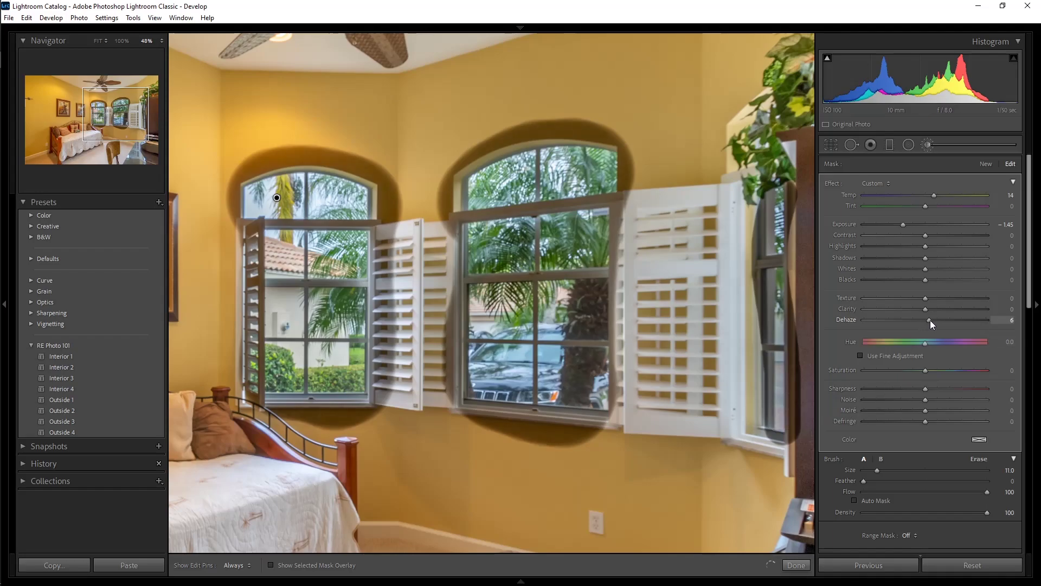
Reset Dehaze to 0 for the window mask, and set its Temp to 16 and Saturation to 5.
double_click(853, 321)
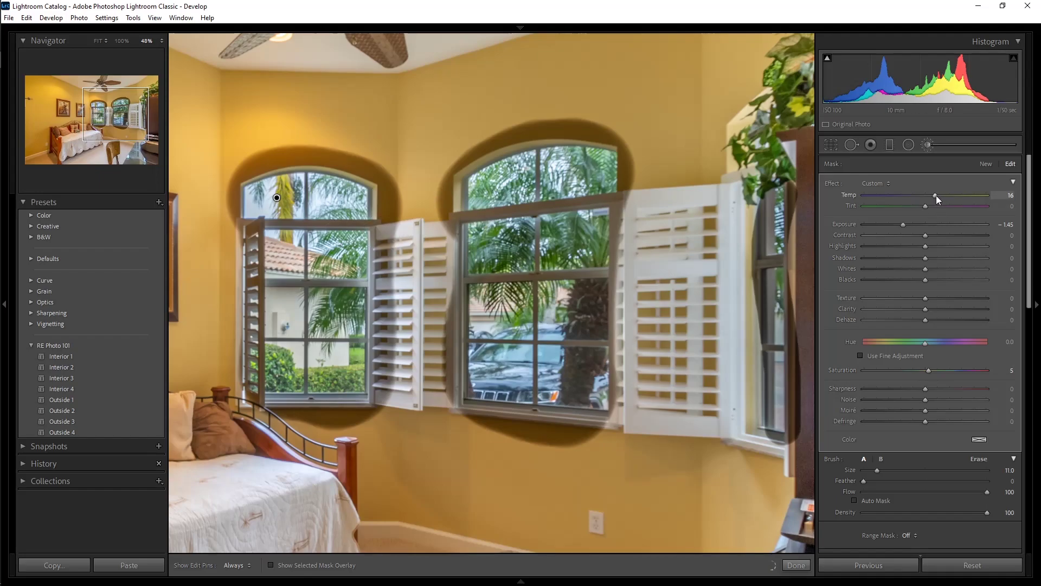
Using a size 15 Auto Mask eraser, remove the mask from the shutter right of the middle window and the wall below its sill.
click(978, 459)
scroll(659, 427, up, 5)
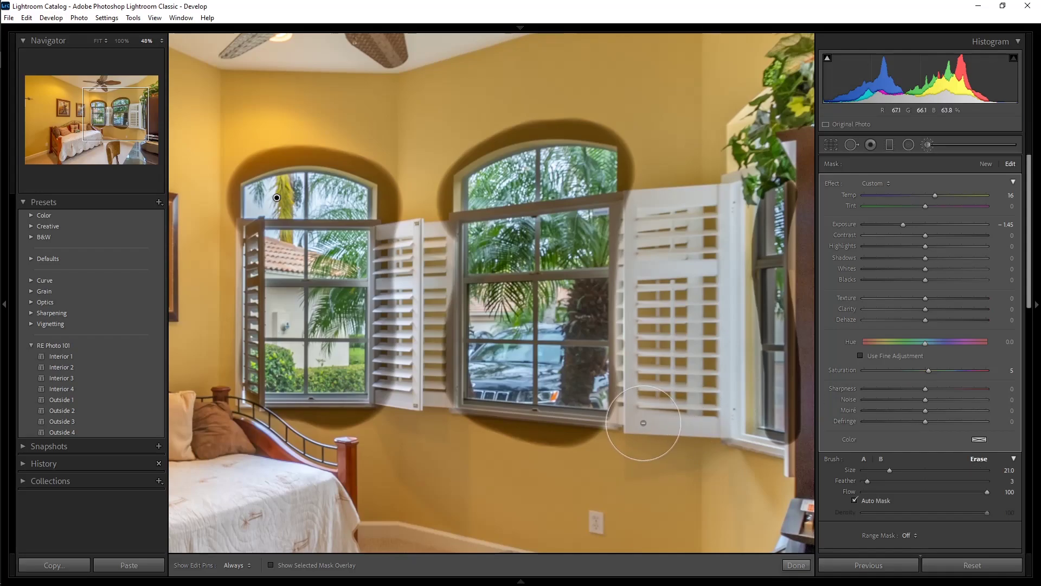
key(h)
key(h)
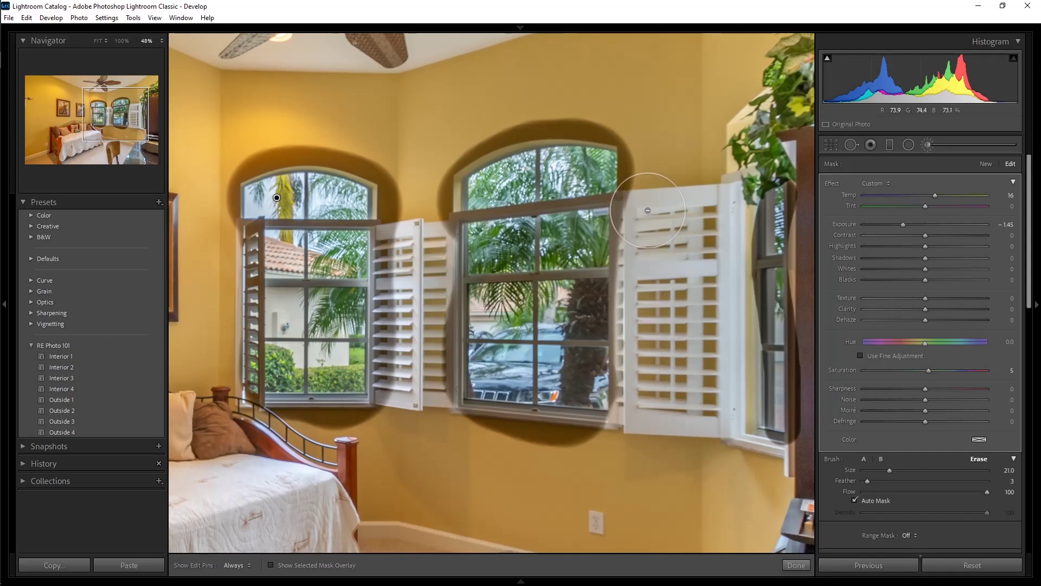
scroll(648, 209, down, 3)
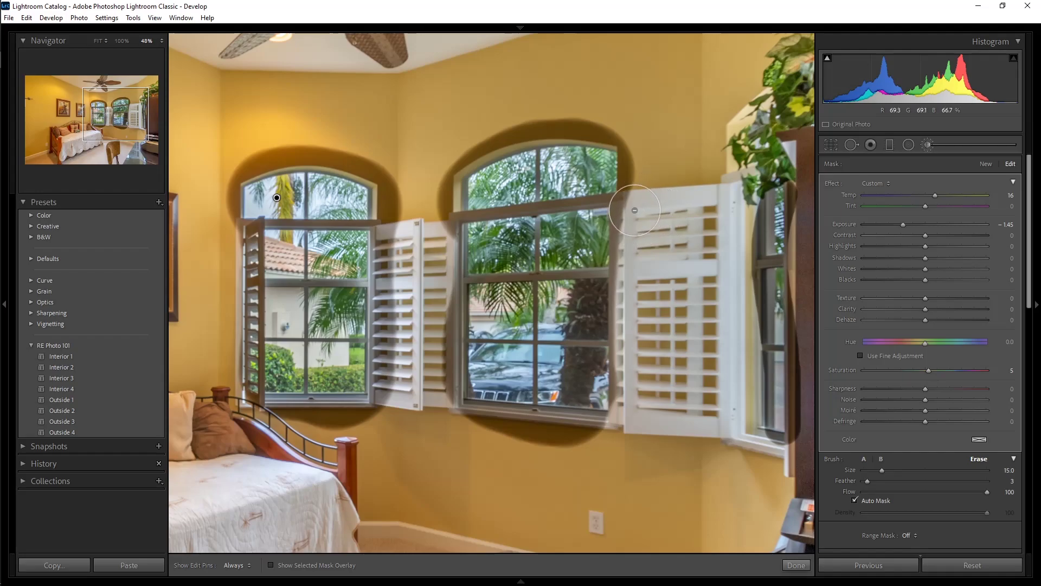
drag(632, 211, 623, 437)
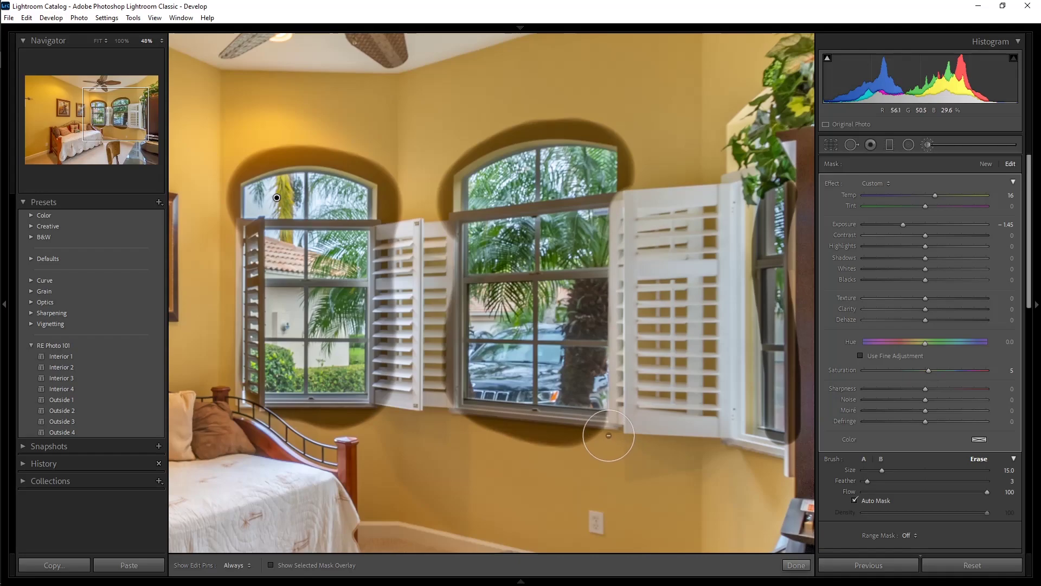
shift+click(460, 424)
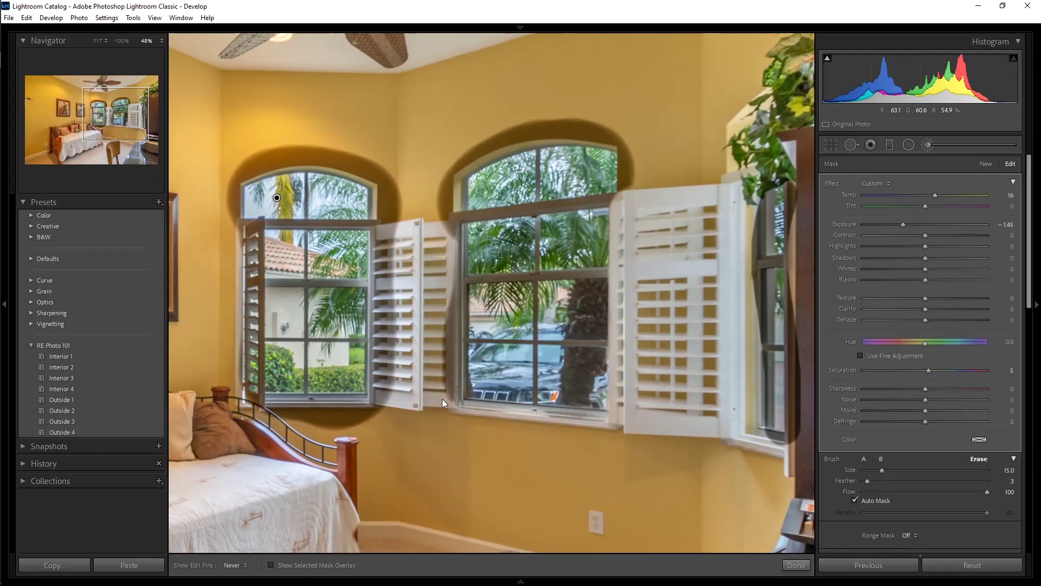
Erase the mask spill from the shutter panel and wall along the middle window's left side.
click(442, 398)
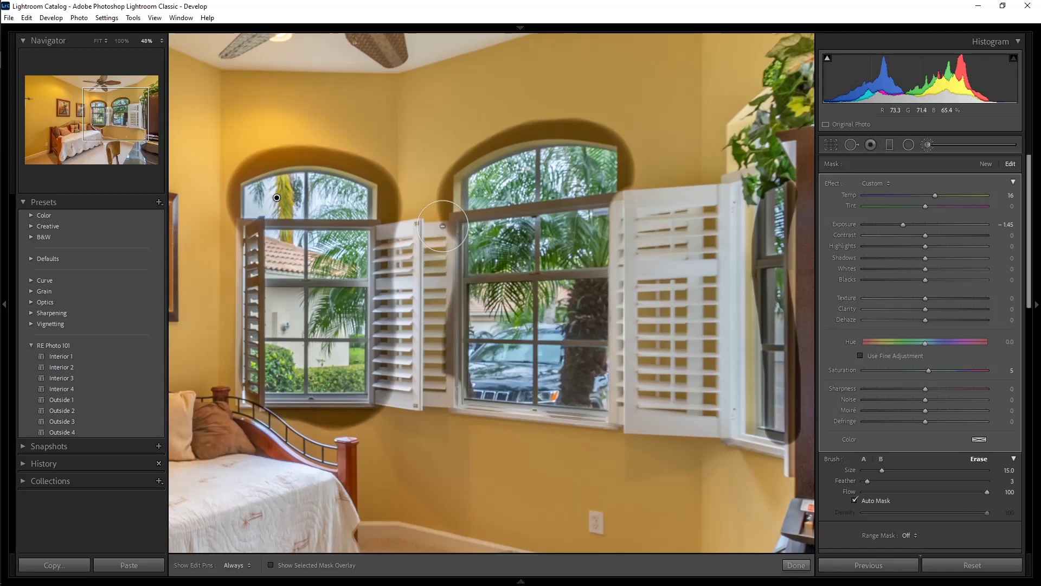
shift+click(443, 226)
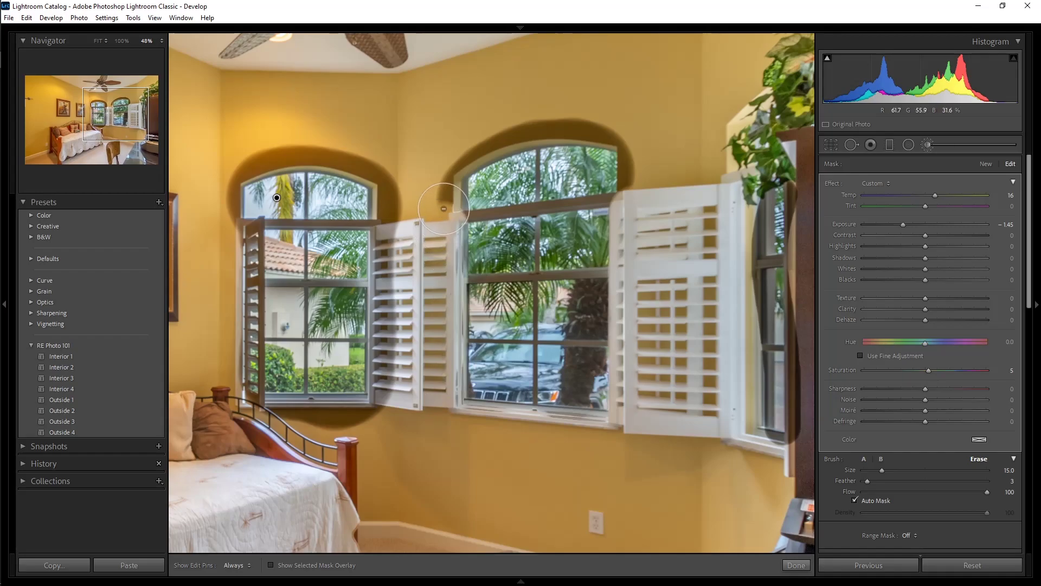
key(h)
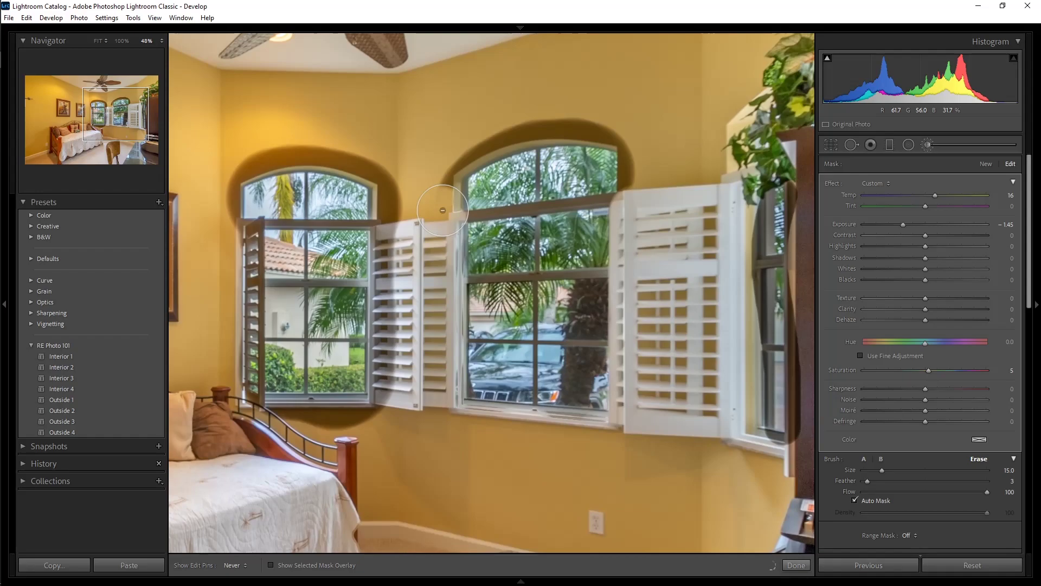
mouse_move(443, 210)
mouse_down()
mouse_move(450, 133)
mouse_move(449, 158)
mouse_up()
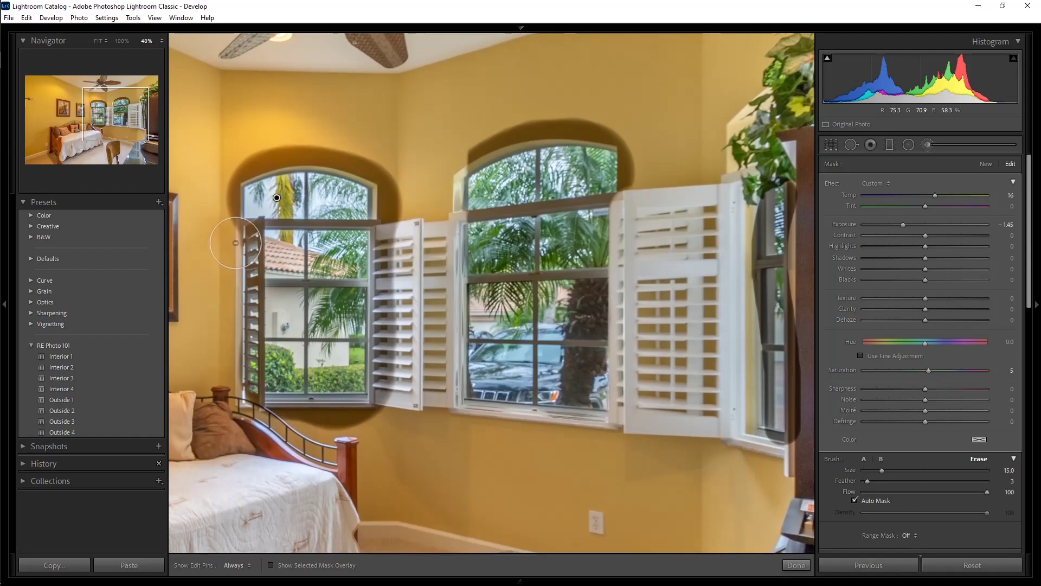
Reduce the eraser size to 10 and clear the mask from the left window's right shutter and the wall below its sill.
scroll(229, 240, down, 8)
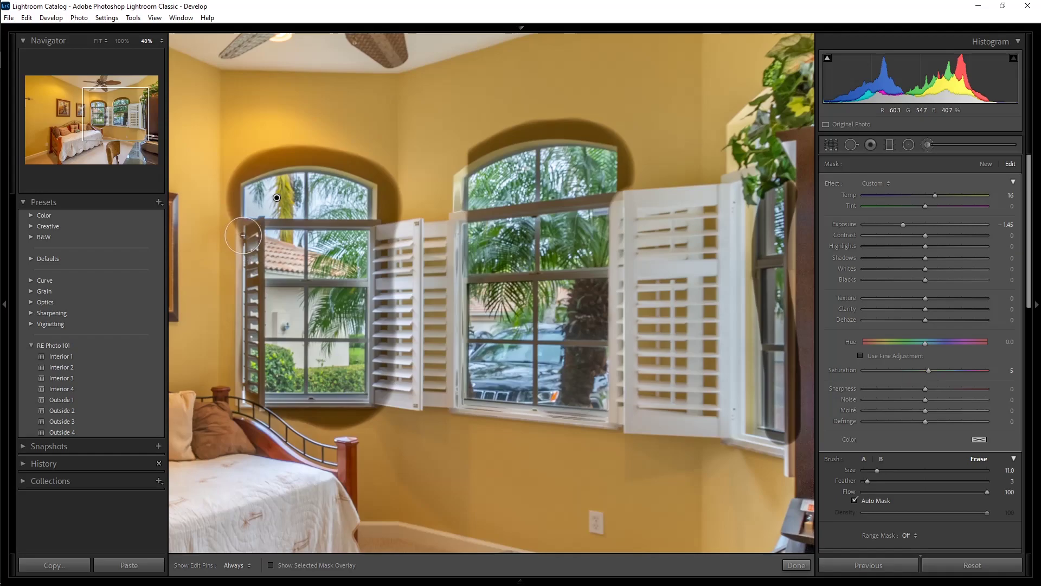
scroll(255, 224, down, 2)
mouse_move(254, 223)
mouse_down()
mouse_move(255, 407)
mouse_move(373, 402)
mouse_up()
scroll(370, 404, up, 5)
mouse_move(289, 410)
mouse_down()
mouse_move(251, 410)
mouse_move(372, 430)
mouse_move(385, 418)
mouse_move(382, 402)
mouse_up()
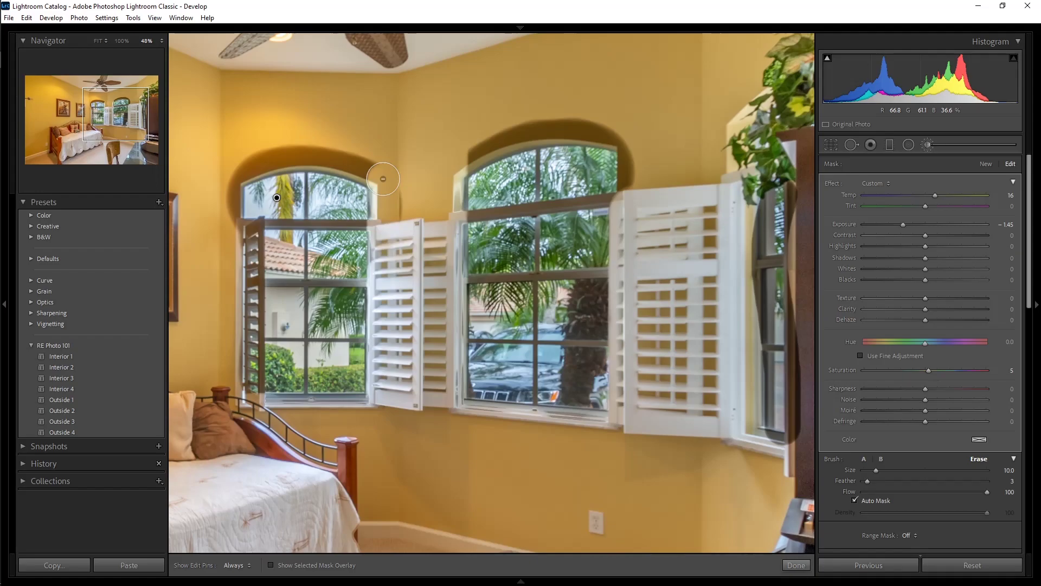
Reduce the eraser size to 6 and clear the mask from the wall beside the right ends of both window arches.
key(h)
key(bracketleft)
key(bracketleft)
key(bracketleft)
key(bracketright)
drag(626, 194, 629, 76)
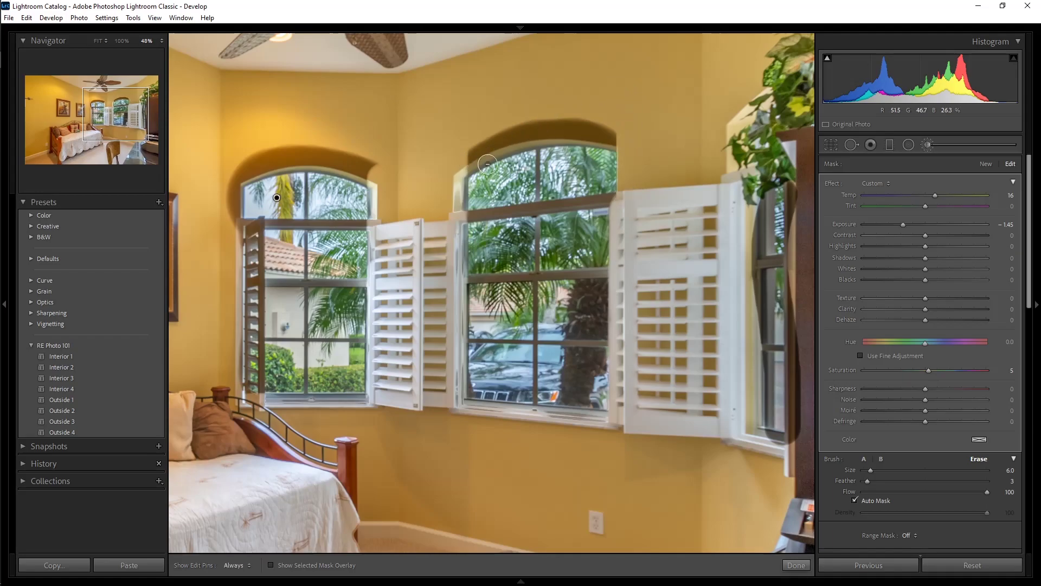
Enlarge the eraser to size 10 and clear the mask from the narrow window's outer frame and the adjoining cabinet edge.
key(bracketright)
key(bracketright)
drag(758, 188, 755, 432)
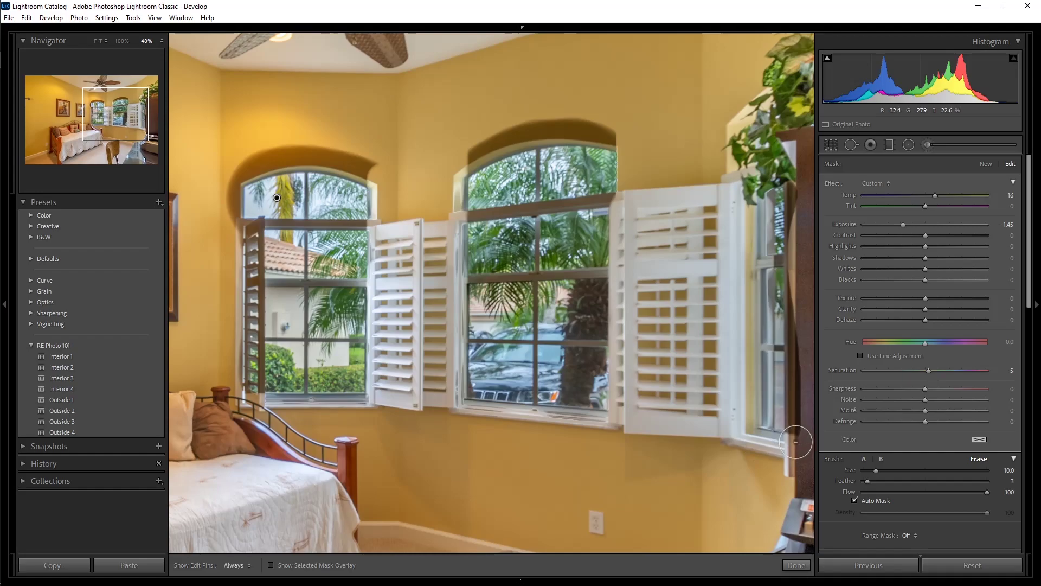
key(h)
key(h)
shift+click(800, 185)
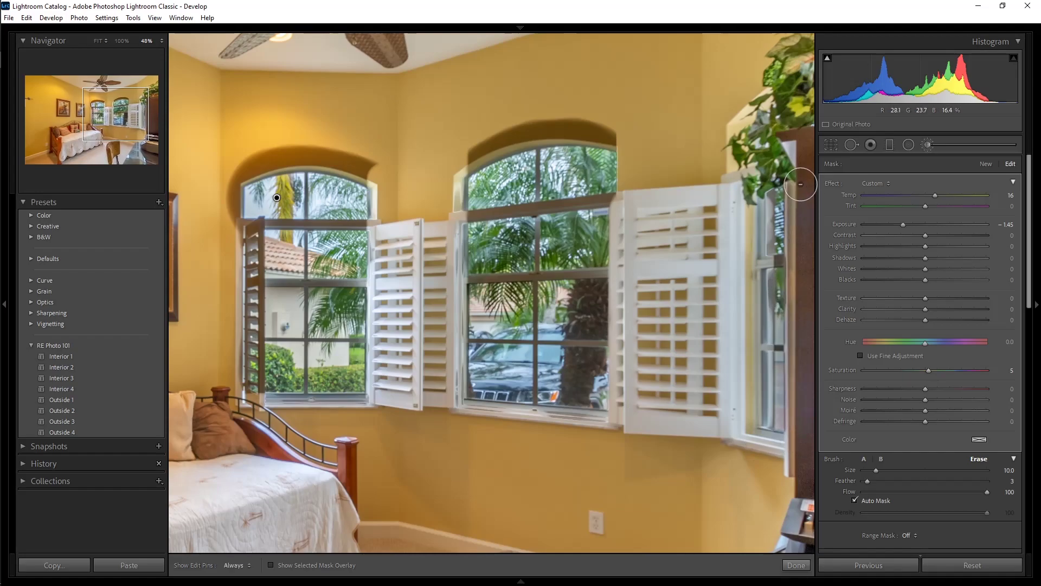
Reduce the eraser size to 4 and clear the mask from the narrow window's horizontal bar.
scroll(772, 263, down, 5)
scroll(764, 265, down, 1)
drag(764, 262, 788, 262)
key(h)
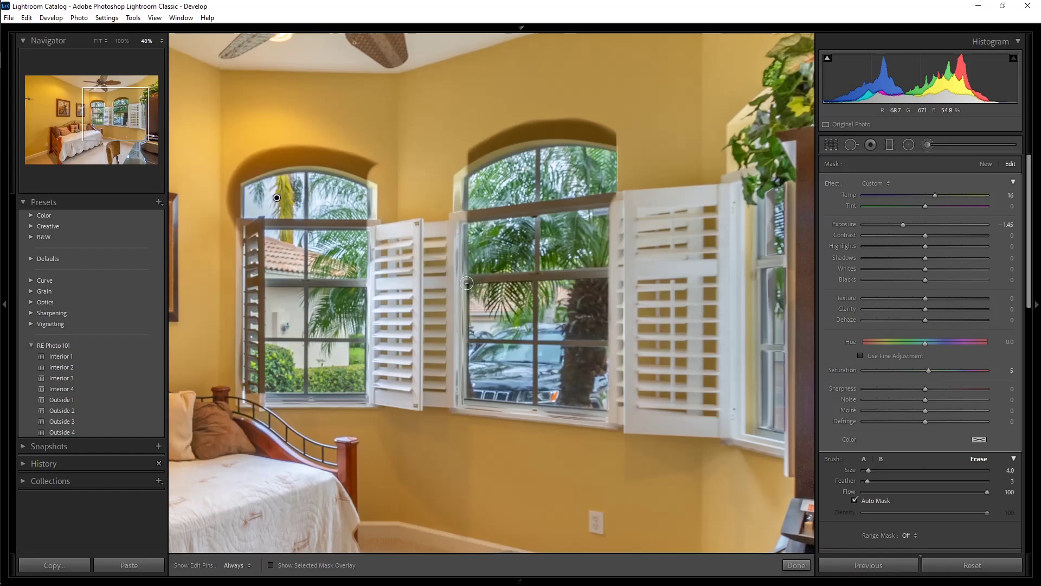
At 100% zoom, turn off Auto Mask and erase the mask from the middle window's central horizontal rail with size 7.
click(126, 42)
scroll(405, 251, up, 3)
scroll(411, 252, up, 1)
click(410, 251)
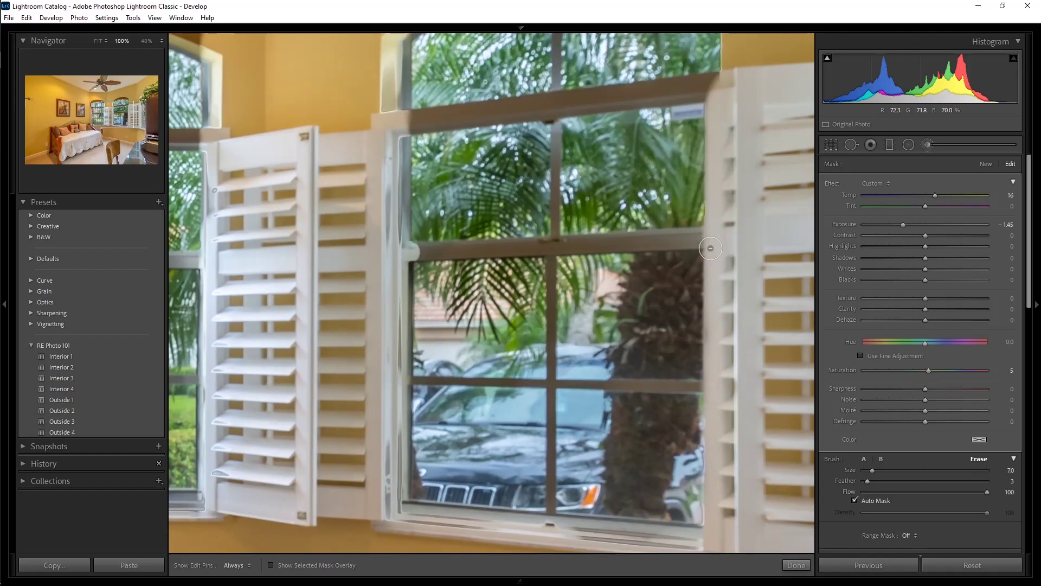
click(854, 500)
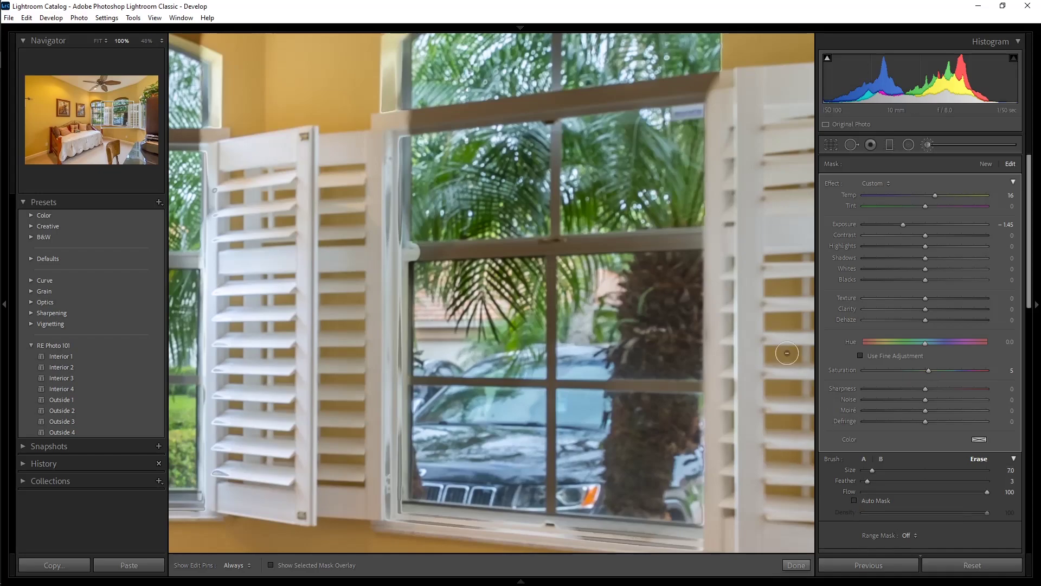
shift+click(705, 239)
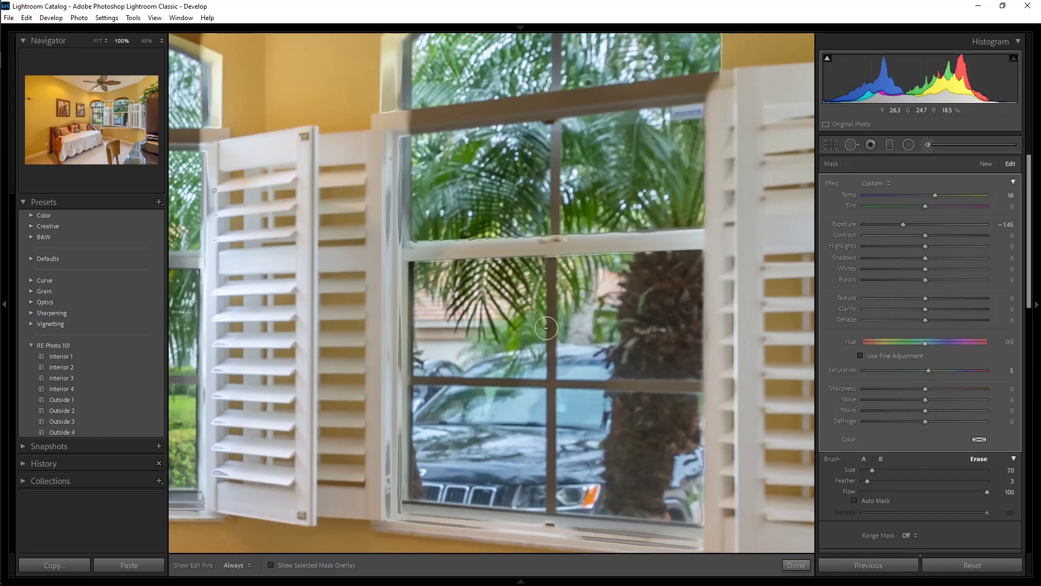
Shrink the eraser to sizes 4 and 3 and clear the mask from the middle window's thin horizontal and vertical grille bars.
scroll(413, 375, down, 2)
shift+click(722, 387)
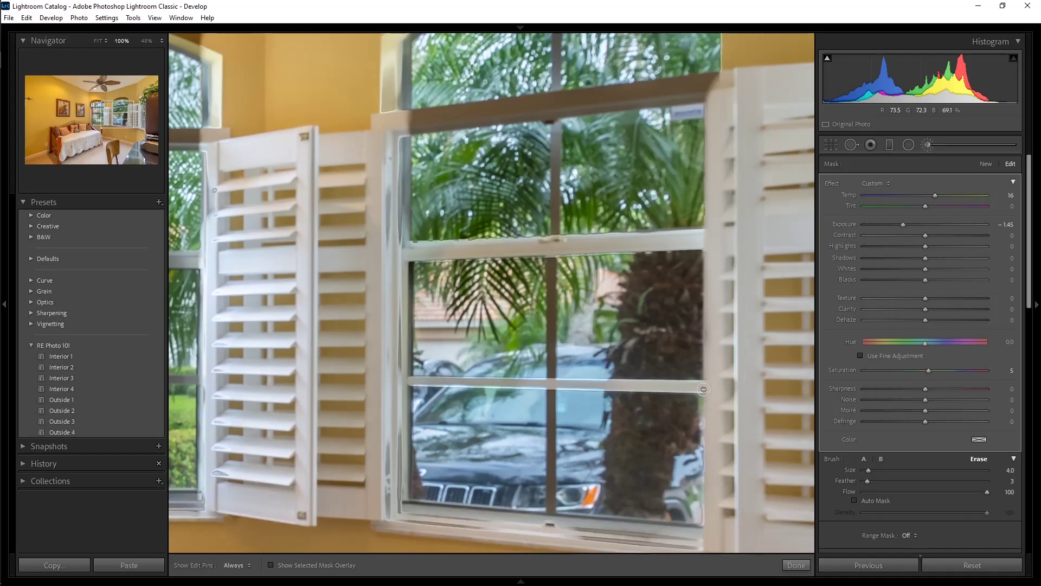
click(551, 512)
shift+click(551, 256)
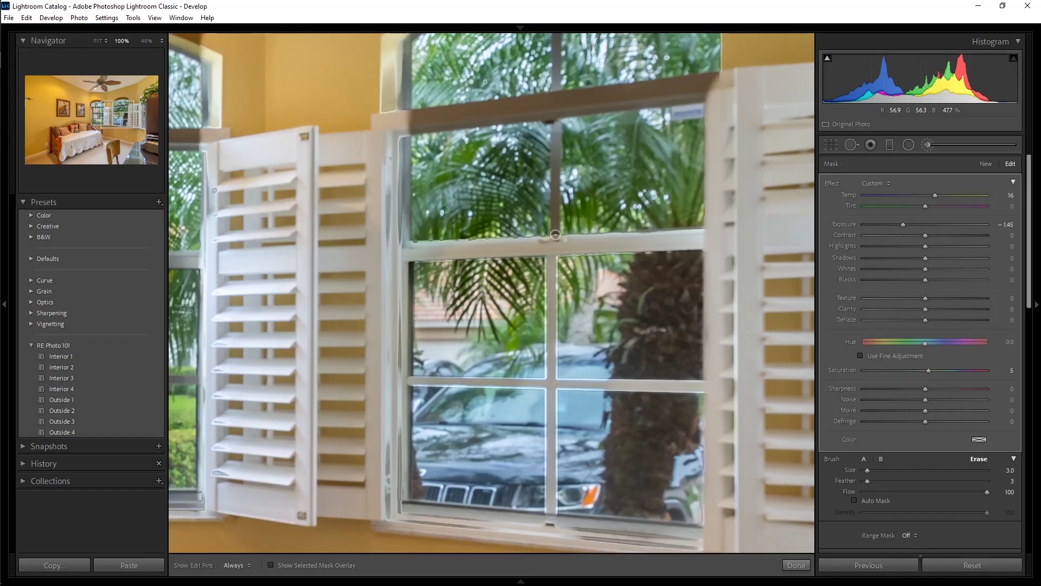
shift+click(557, 121)
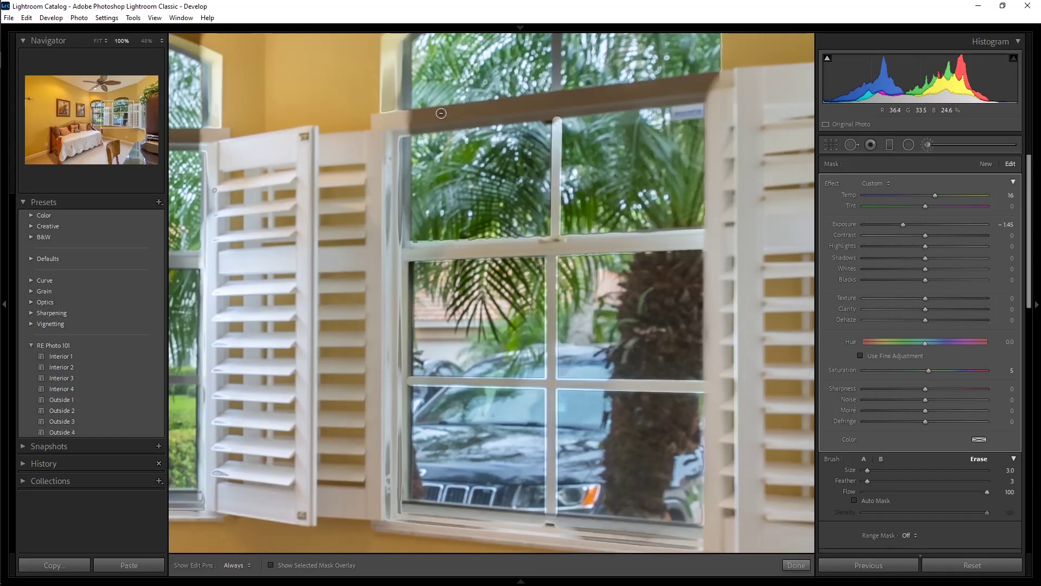
Enlarge the eraser to size 8 and clear the mask from the beam between the middle window's arch and lower panes.
scroll(415, 121, up, 4)
scroll(411, 120, up, 1)
click(408, 122)
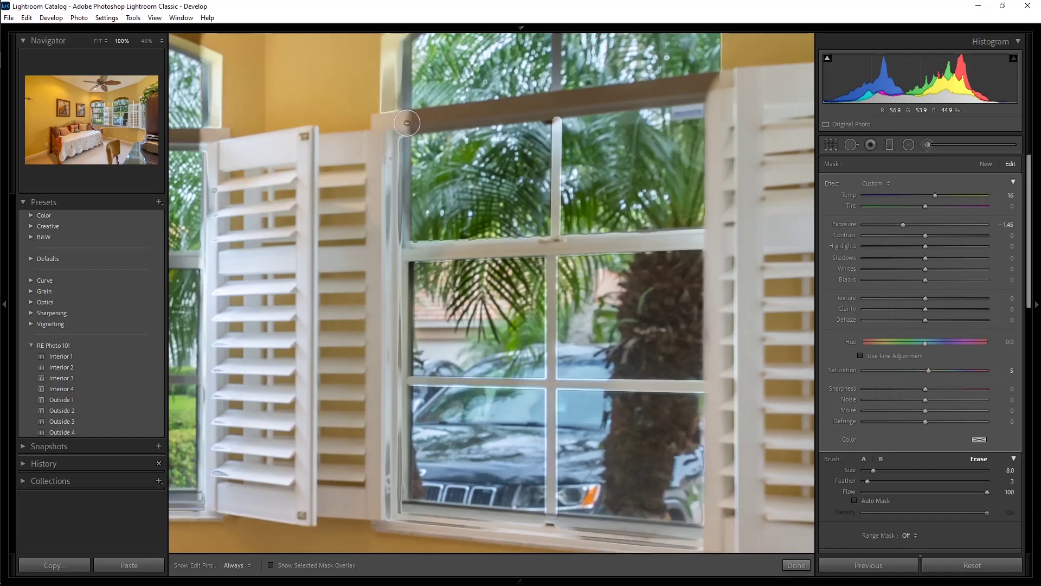
shift+click(716, 85)
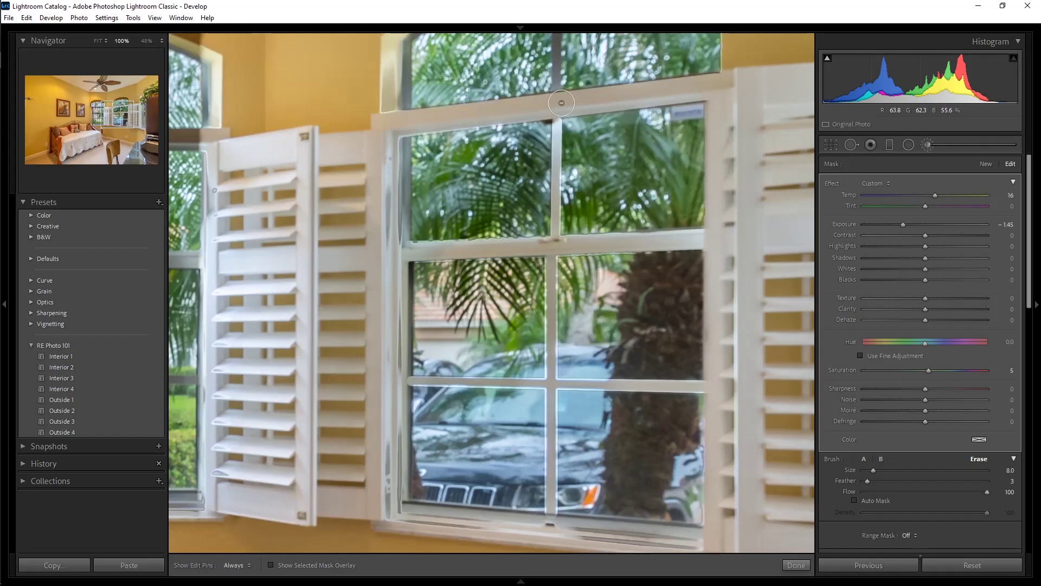
shift+click(542, 113)
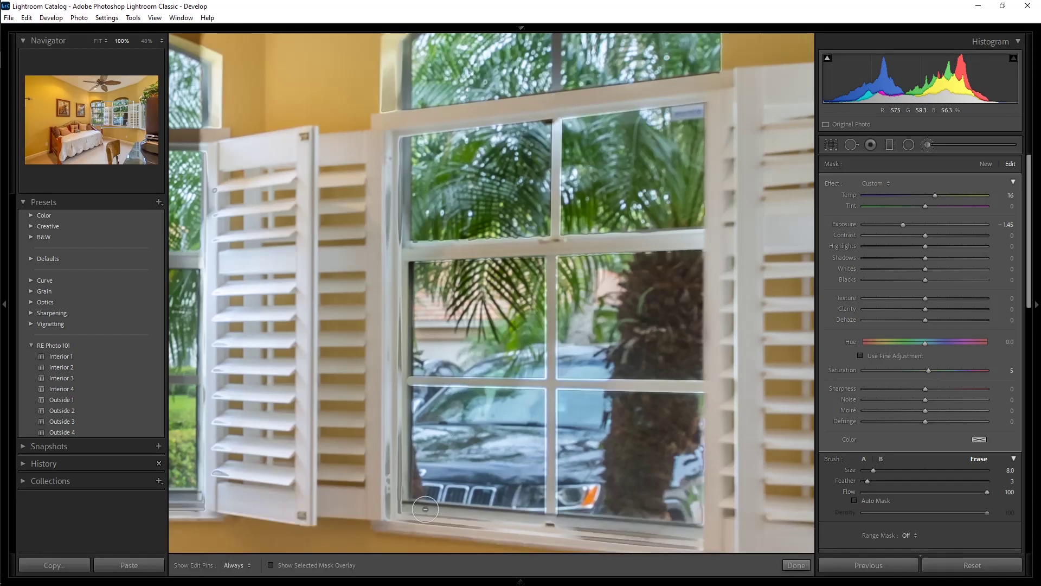
Clear the remaining mask from the middle window's sill and left frame, enlarging the eraser to size 12 for the frame.
shift+click(693, 550)
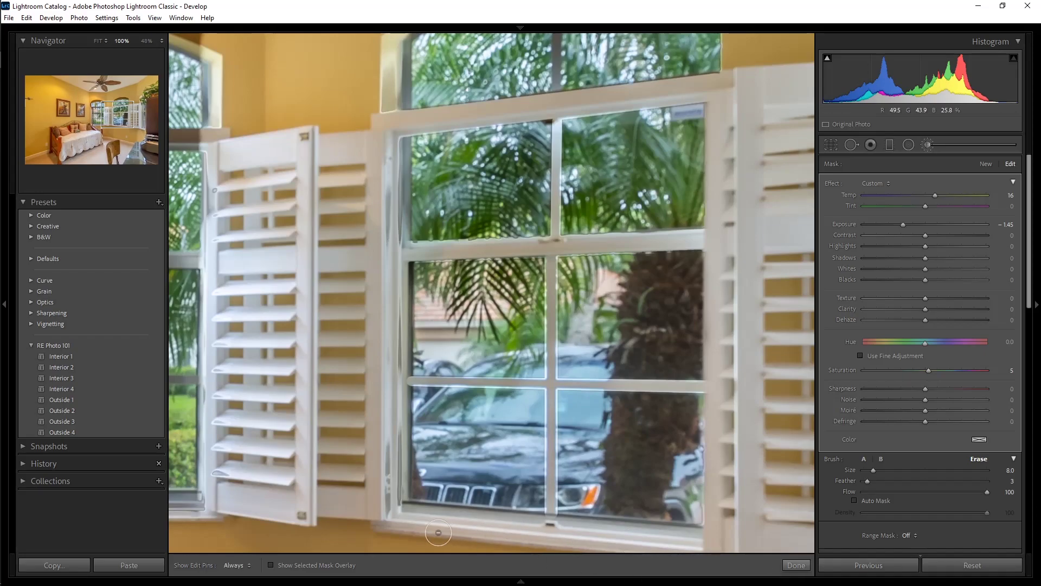
scroll(384, 515, up, 4)
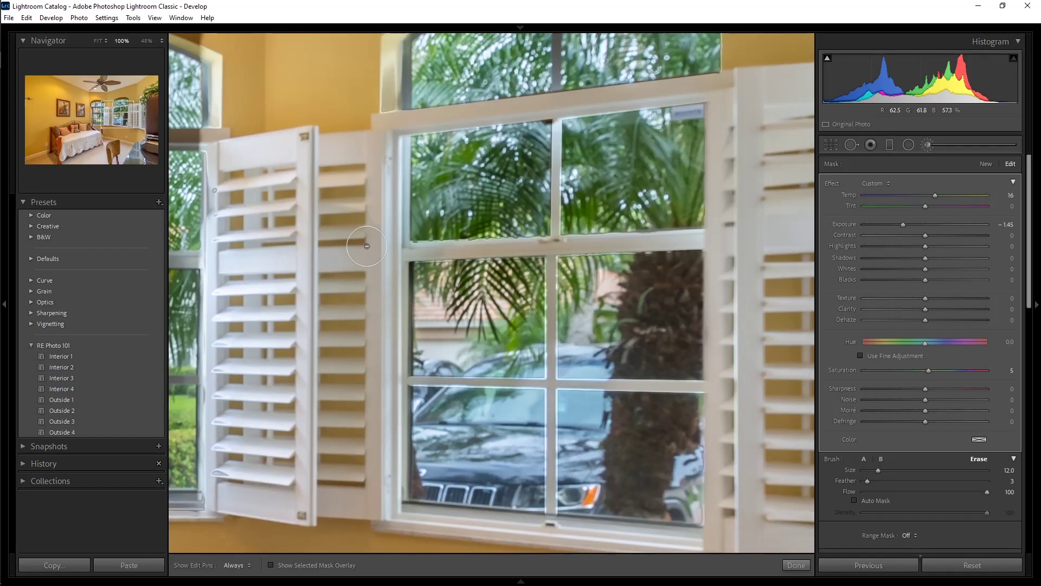
click(363, 213)
click(392, 104)
drag(394, 43, 390, 62)
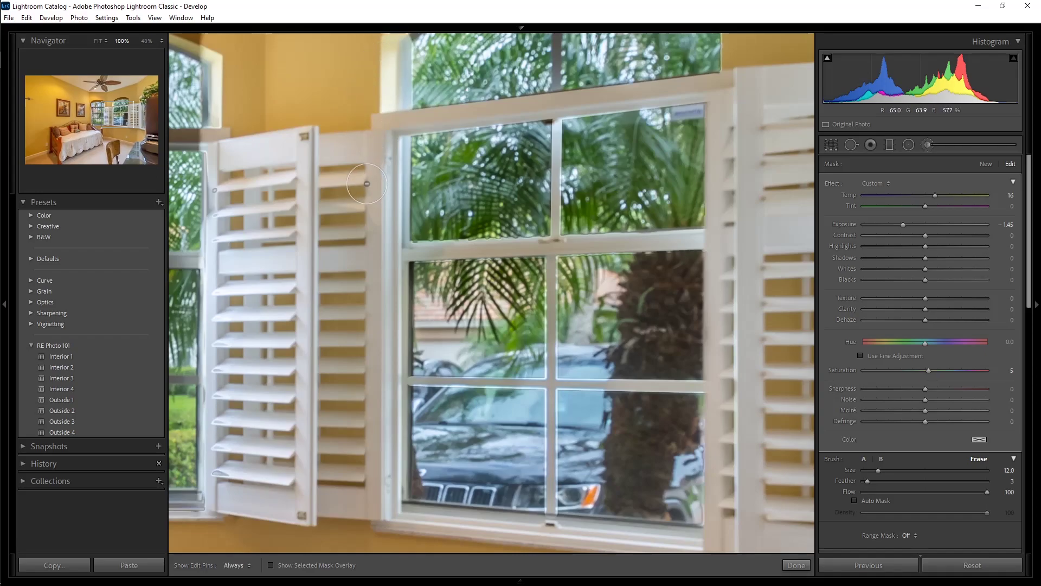
Erase the mask from the left window's beam below the arch with size 7, and from the wall left of it.
click(109, 118)
drag(109, 118, 100, 111)
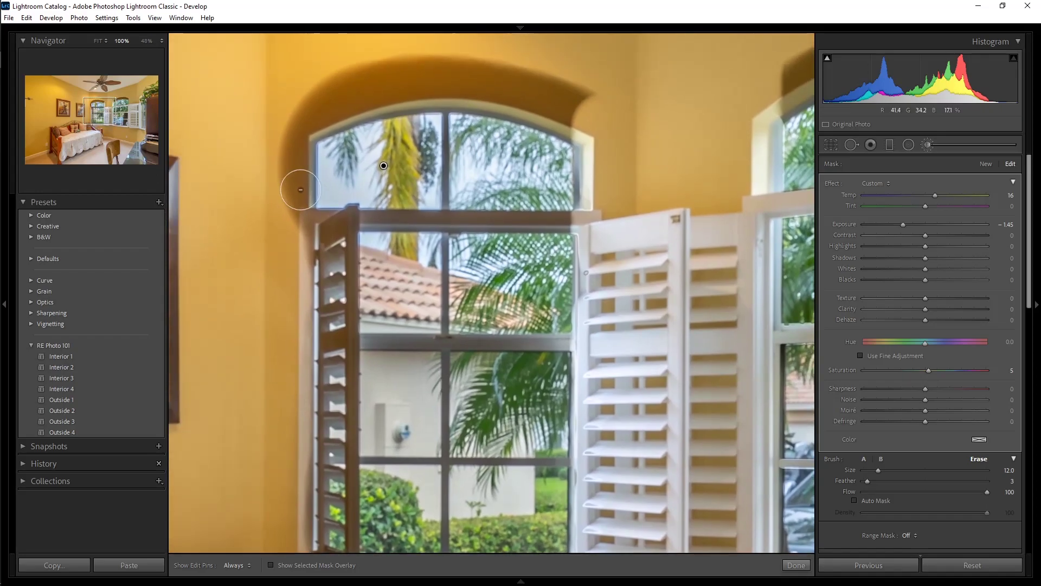
scroll(307, 211, down, 5)
drag(577, 222, 298, 212)
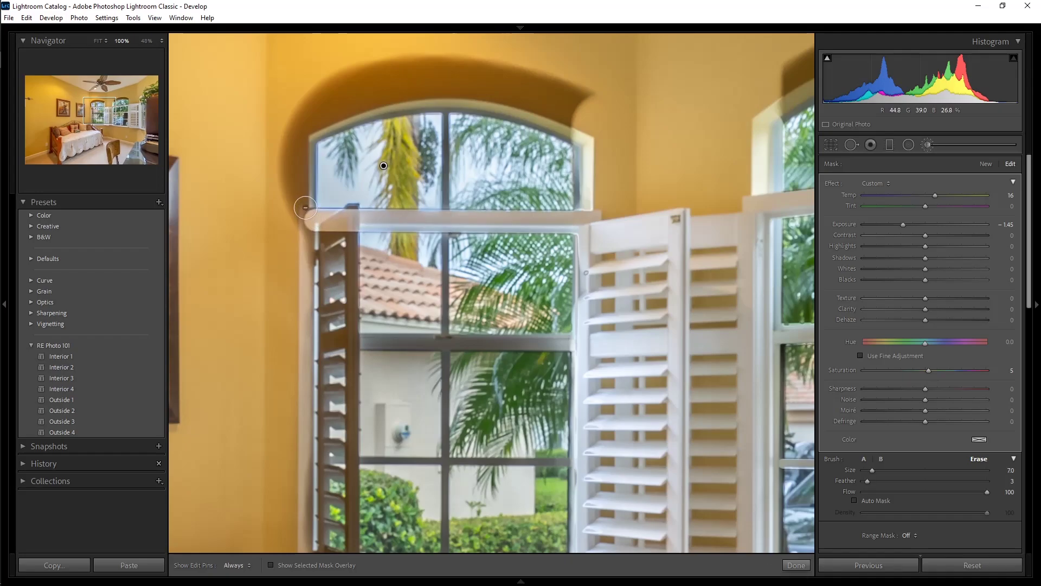
shift+click(307, 143)
scroll(289, 147, up, 6)
mouse_move(289, 135)
mouse_down()
mouse_move(261, 276)
mouse_move(298, 260)
mouse_up()
Enlarge the eraser to size 15 and clear the mask from the left window's left shutter and outer frame.
scroll(332, 241, up, 2)
click(333, 233)
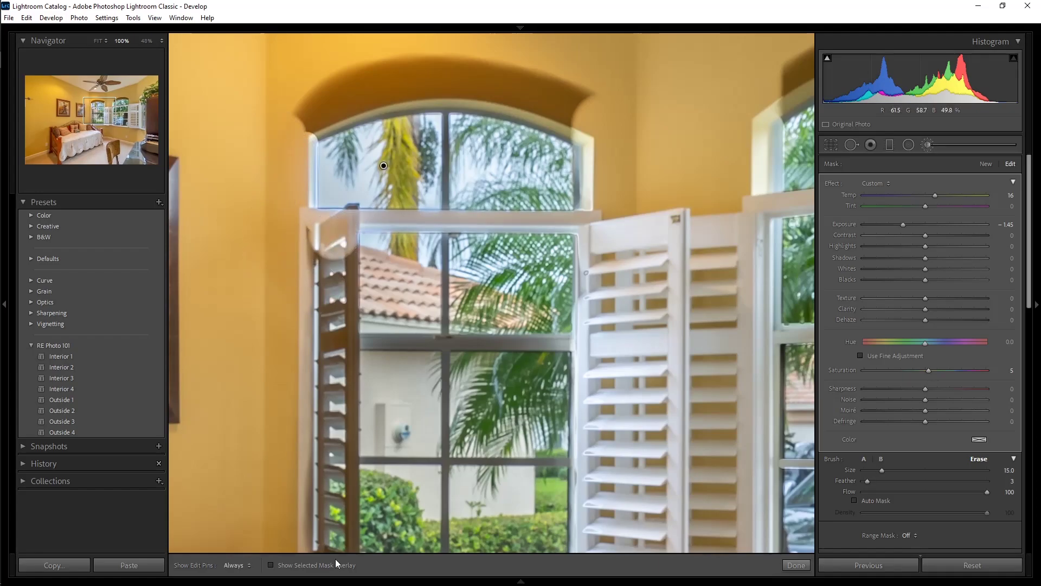
click(104, 116)
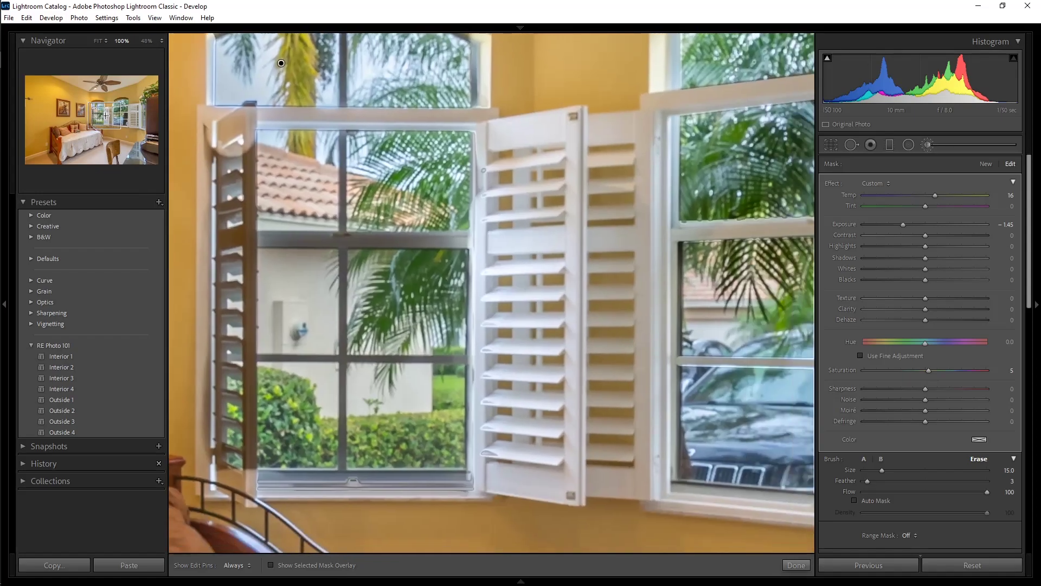
click(243, 458)
key(h)
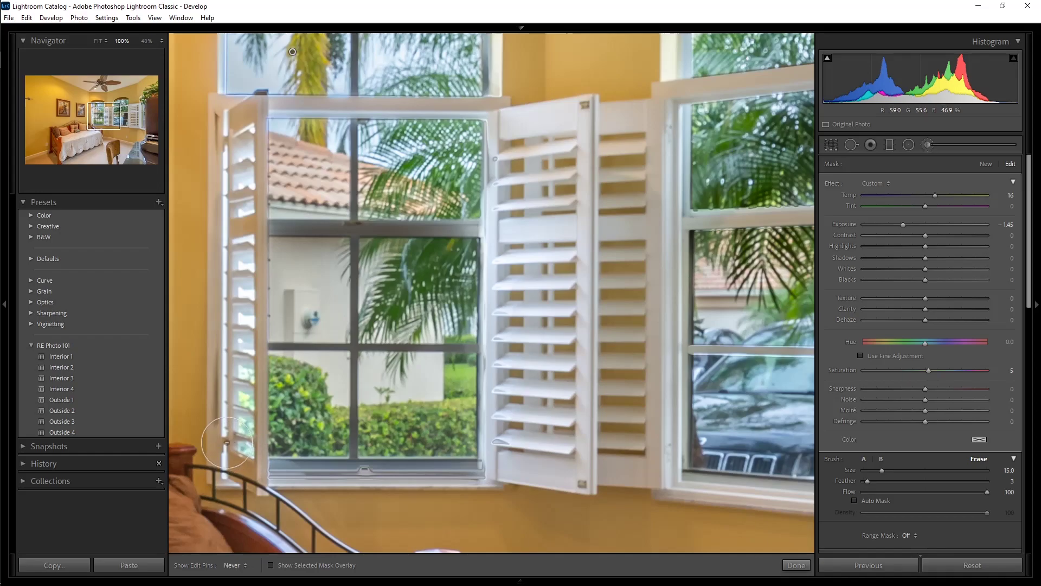
drag(216, 181, 214, 125)
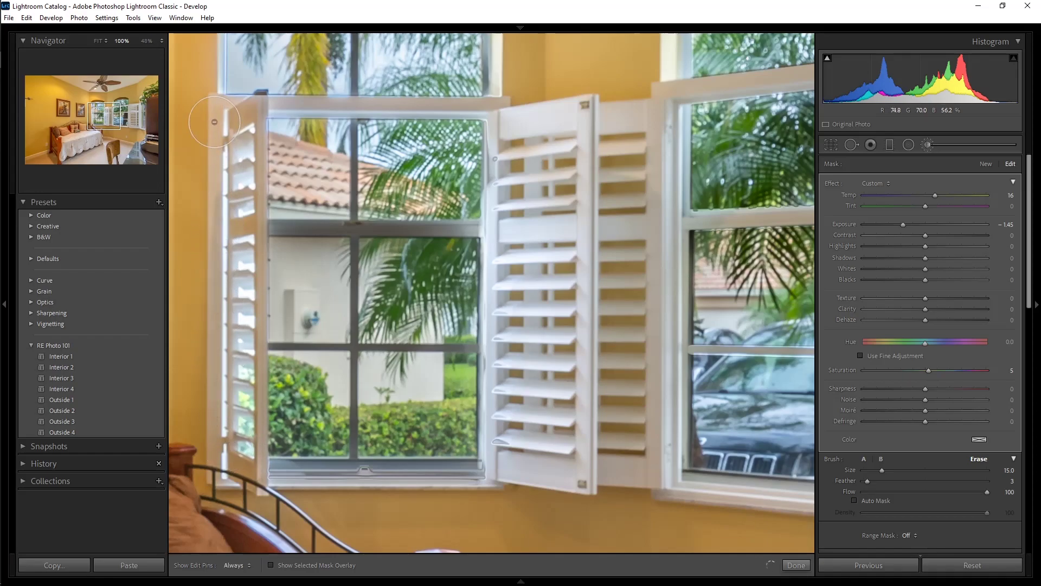
Shrink the eraser and clear the mask from the left window's central rail and the horizontal grille bar below it.
scroll(268, 228, down, 8)
drag(268, 228, 483, 229)
key(bracketleft)
drag(266, 346, 473, 346)
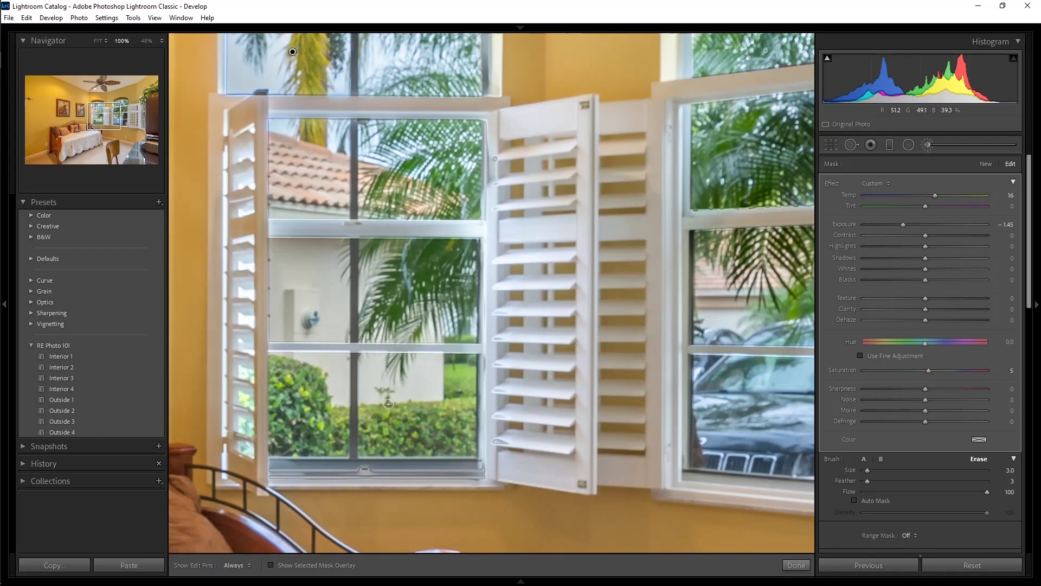
Enlarge the eraser to size 9 and clear the mask from the left window's lower frame rail above the sill.
key(bracketright)
key(bracketright)
key(bracketright)
key(bracketright)
key(bracketright)
key(bracketright)
click(268, 469)
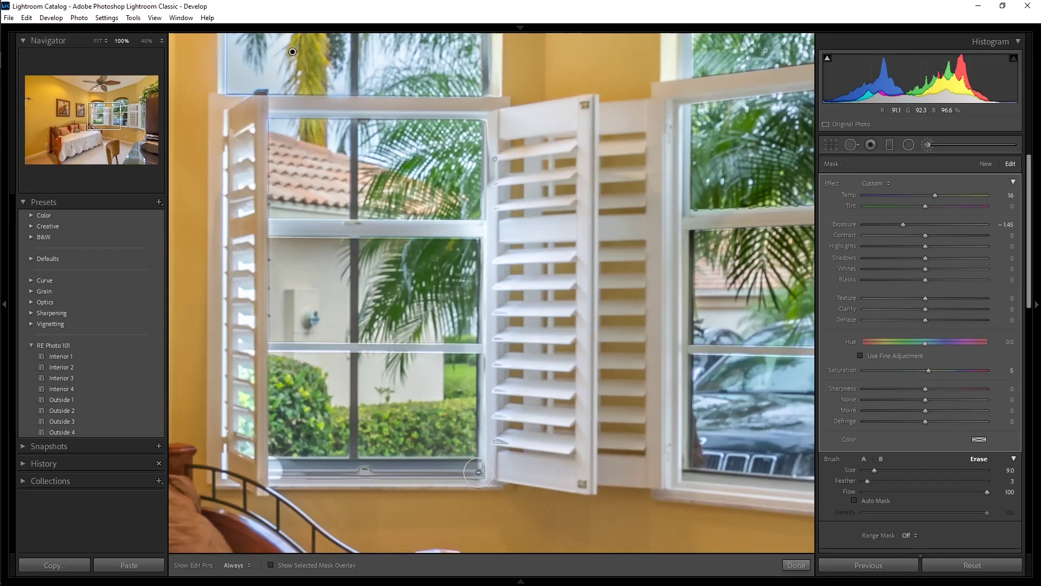
Shrink the eraser to size 3 and clear the mask from the left window's vertical grille bars, including the one in the arch.
key(bracketleft)
key(bracketleft)
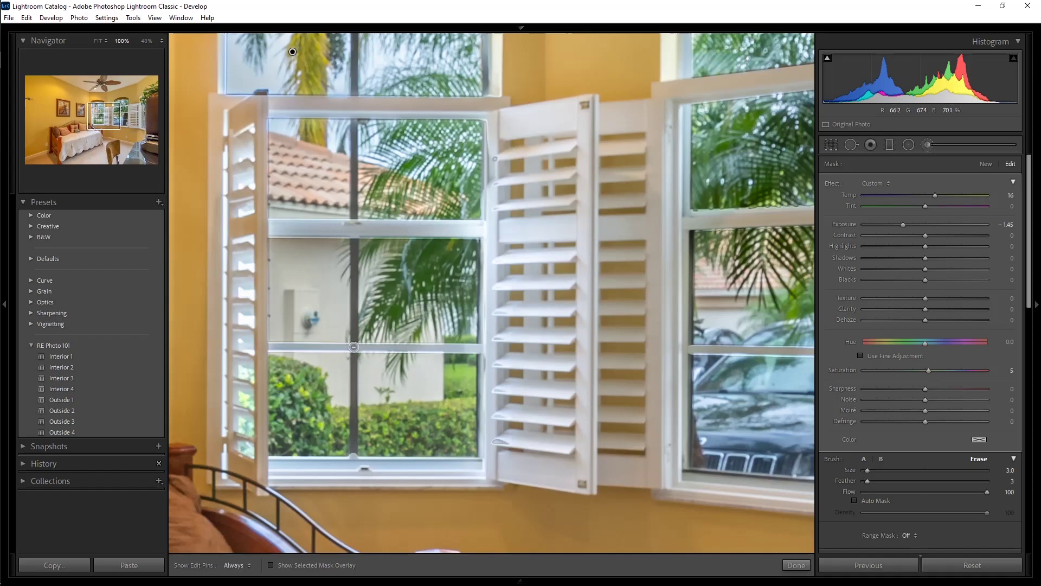
key(h)
shift+click(356, 351)
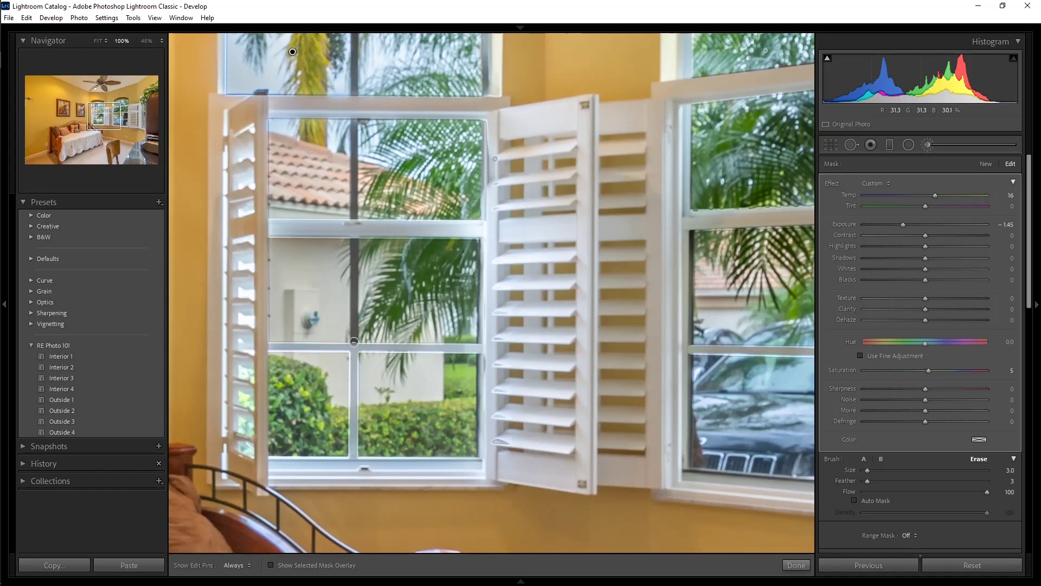
shift+click(355, 236)
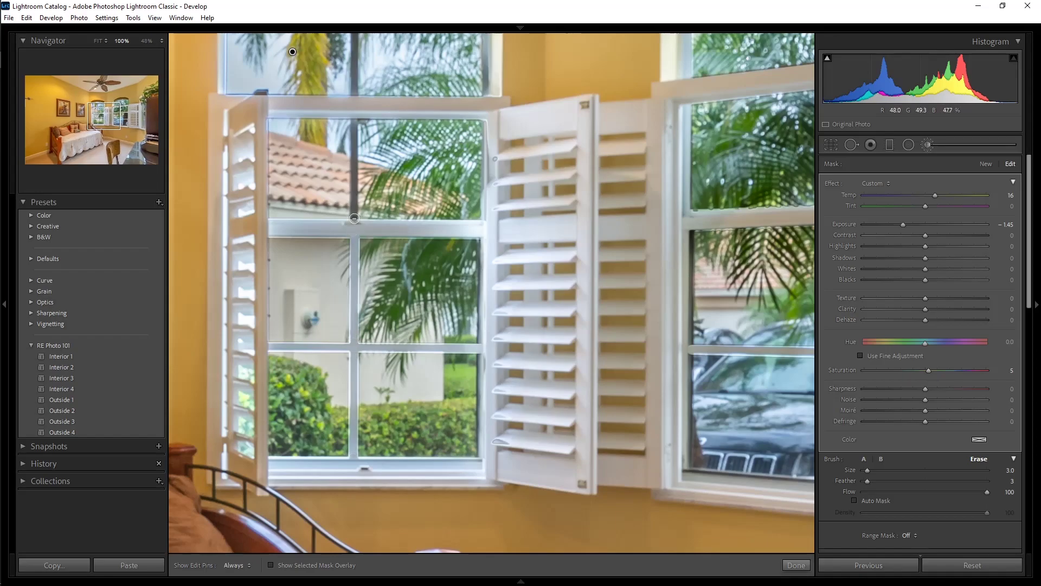
shift+click(354, 115)
drag(93, 111, 99, 108)
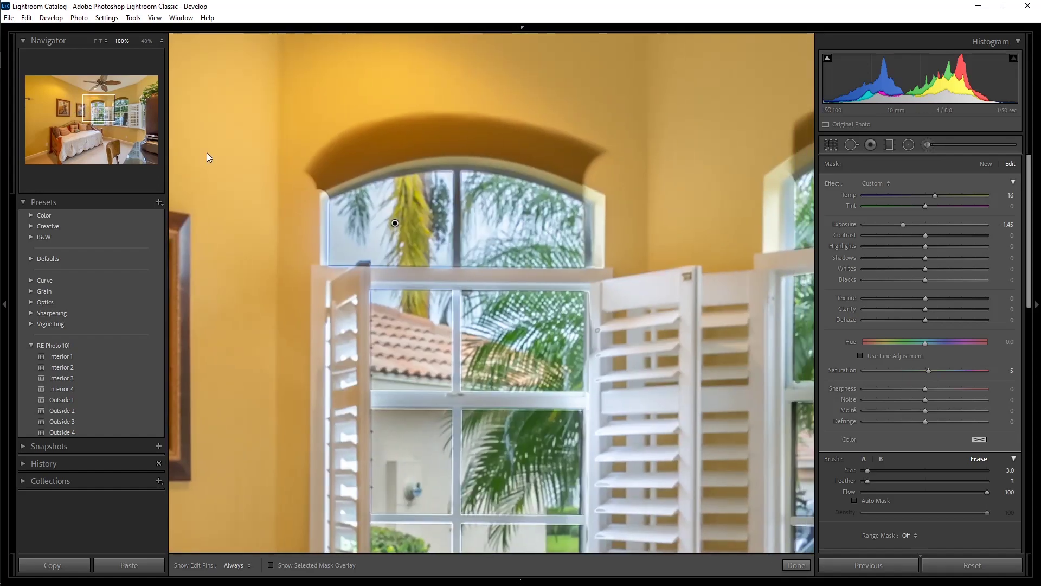
shift+click(457, 175)
key(h)
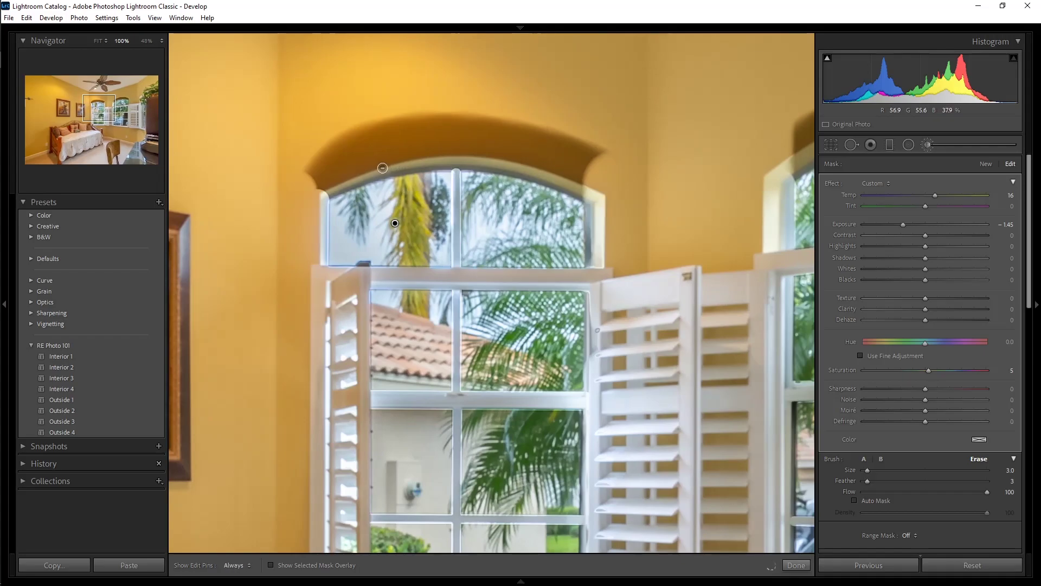
Enlarge the eraser to size 13 and erase the outer part of the mask spill on the wall above the left window's arch.
scroll(298, 163, up, 5)
key(h)
mouse_move(298, 163)
mouse_down()
mouse_move(346, 130)
mouse_move(405, 121)
mouse_move(500, 128)
mouse_move(612, 172)
mouse_up()
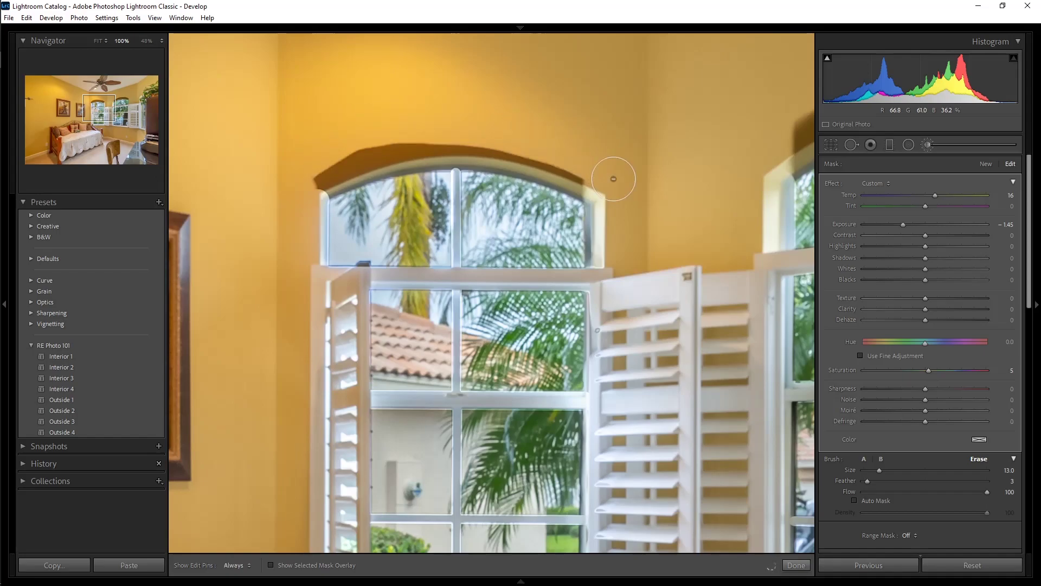
key(h)
mouse_move(319, 172)
mouse_down()
mouse_move(374, 154)
mouse_move(462, 160)
mouse_up()
key(ctrl+z)
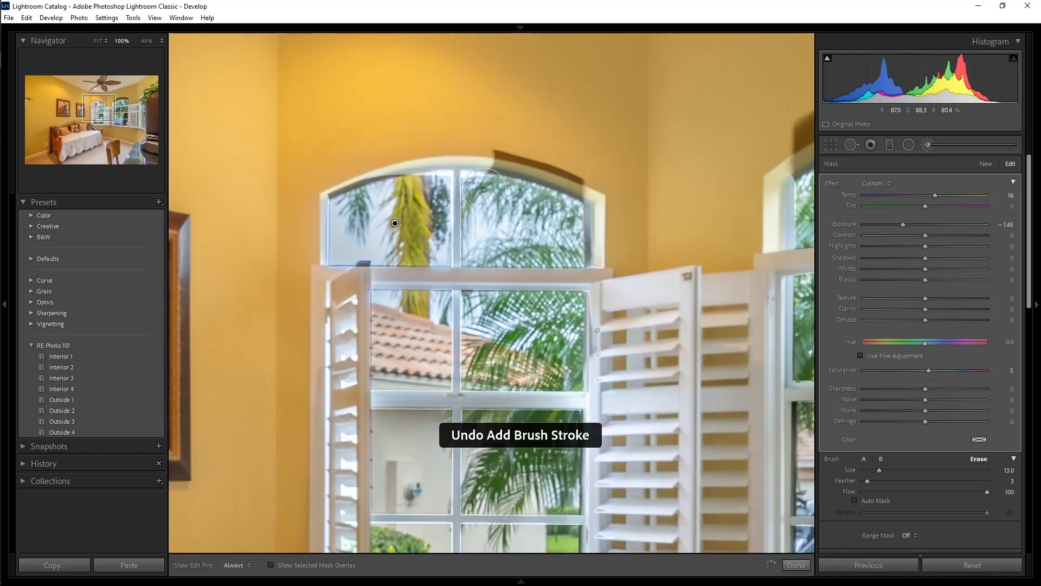
Turn on Auto Mask, enlarge the eraser to size 24 and clear the remaining spill from the left window's arch and the wall above.
click(855, 500)
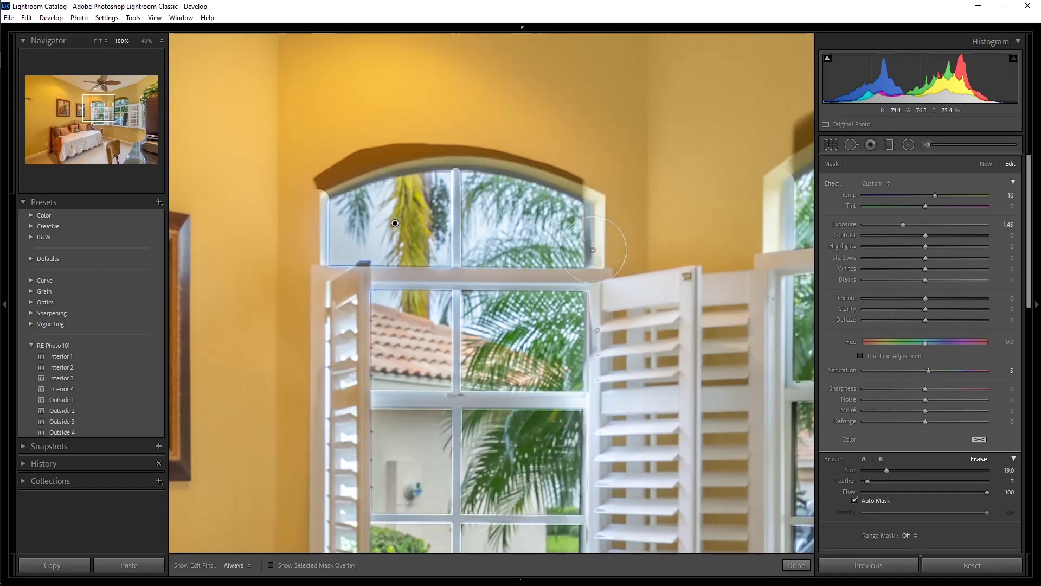
scroll(595, 166, up, 5)
key(h)
mouse_move(595, 166)
mouse_down()
mouse_move(597, 154)
mouse_move(506, 140)
mouse_up()
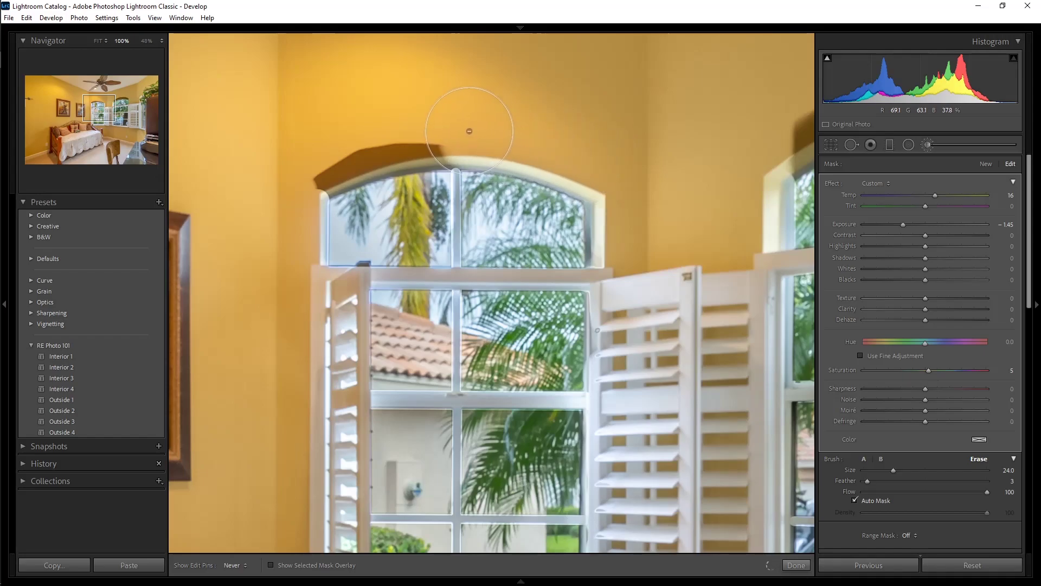
mouse_move(467, 130)
mouse_down()
mouse_move(292, 170)
mouse_move(313, 164)
mouse_move(295, 143)
mouse_up()
Erase the mask spill from the wall and frame along the middle window's arch with Auto Mask at size 24.
click(99, 115)
drag(98, 115, 127, 102)
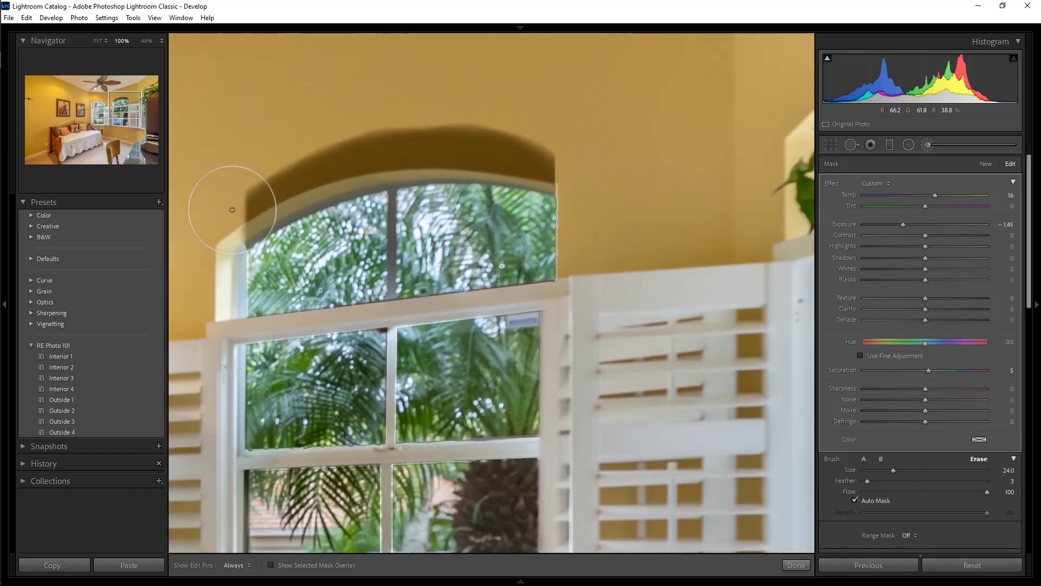
key(h)
mouse_move(226, 205)
mouse_down()
mouse_move(371, 154)
mouse_move(437, 142)
mouse_move(572, 161)
mouse_move(586, 201)
mouse_up()
key(h)
Turn off Auto Mask, shrink the eraser to size 4 and clear the mask from the vertical bar in the middle window's arch.
click(854, 498)
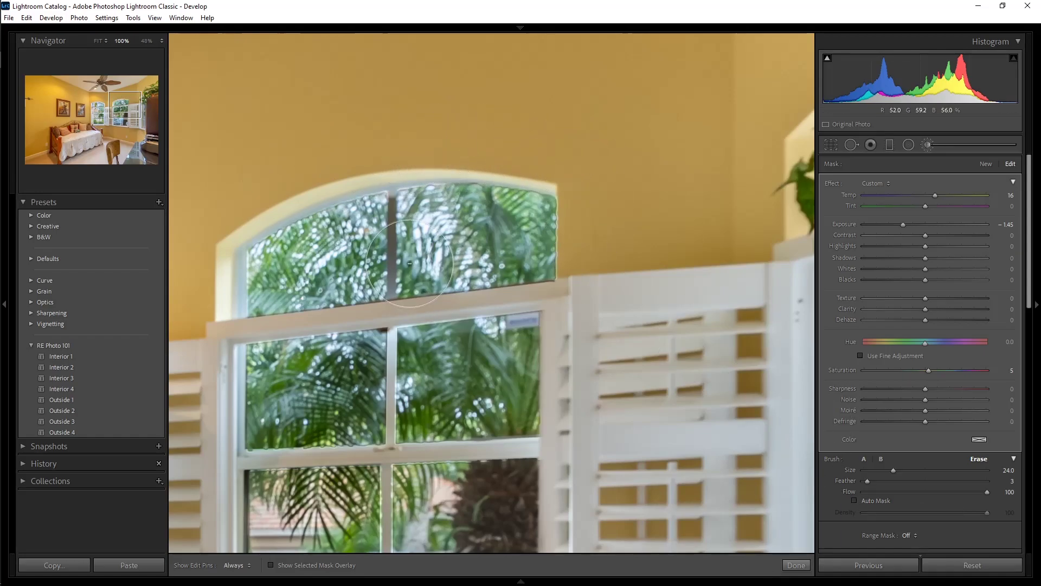
scroll(393, 209, down, 7)
scroll(390, 198, down, 3)
click(393, 195)
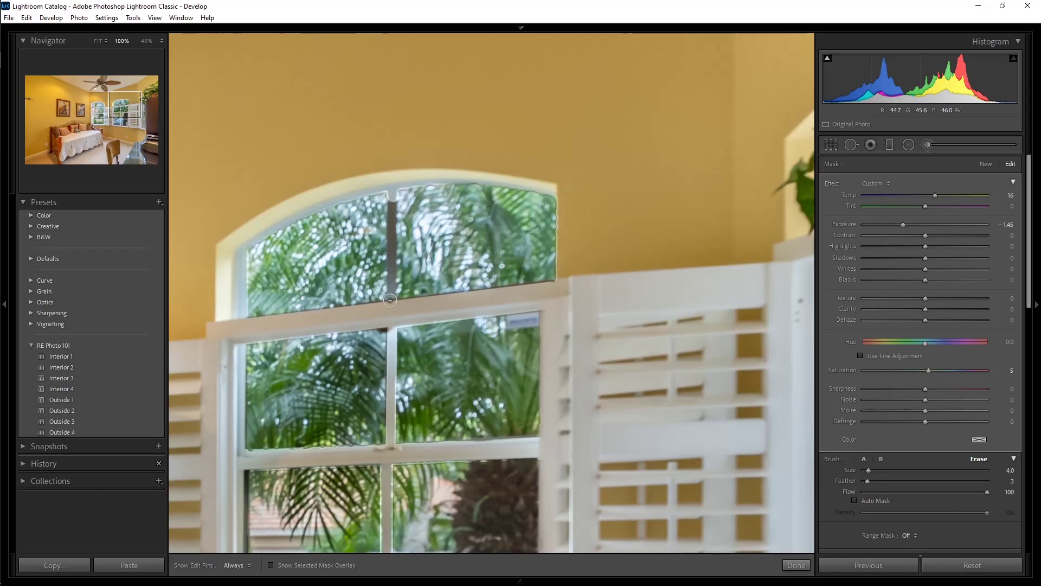
shift+click(390, 300)
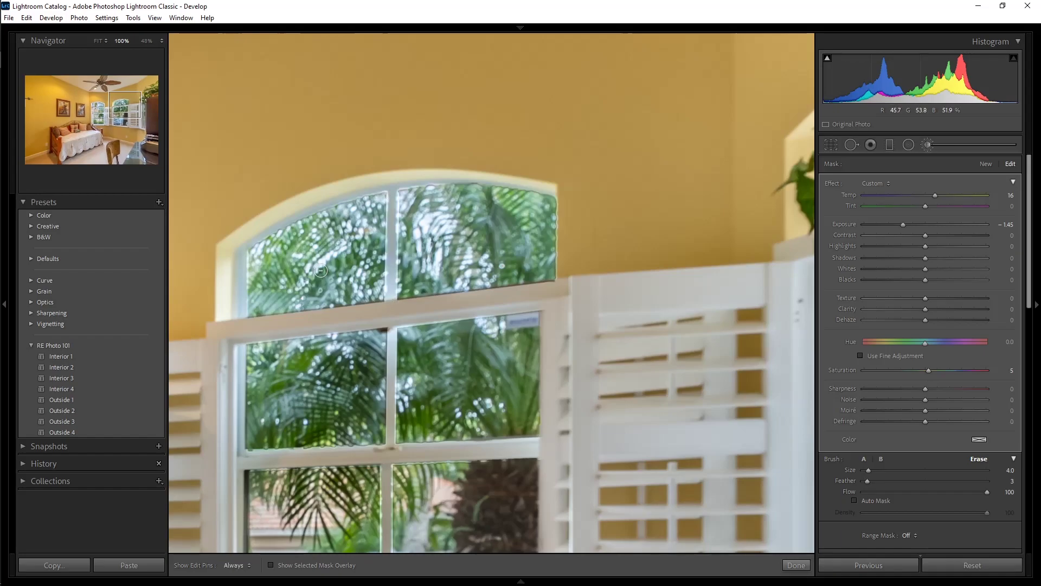
Enlarge the eraser to size 14 and clear the mask from the frame of the narrow window beside the wooden cabinet.
mouse_move(128, 104)
mouse_down()
mouse_move(121, 114)
mouse_move(139, 116)
mouse_up()
scroll(605, 212, up, 5)
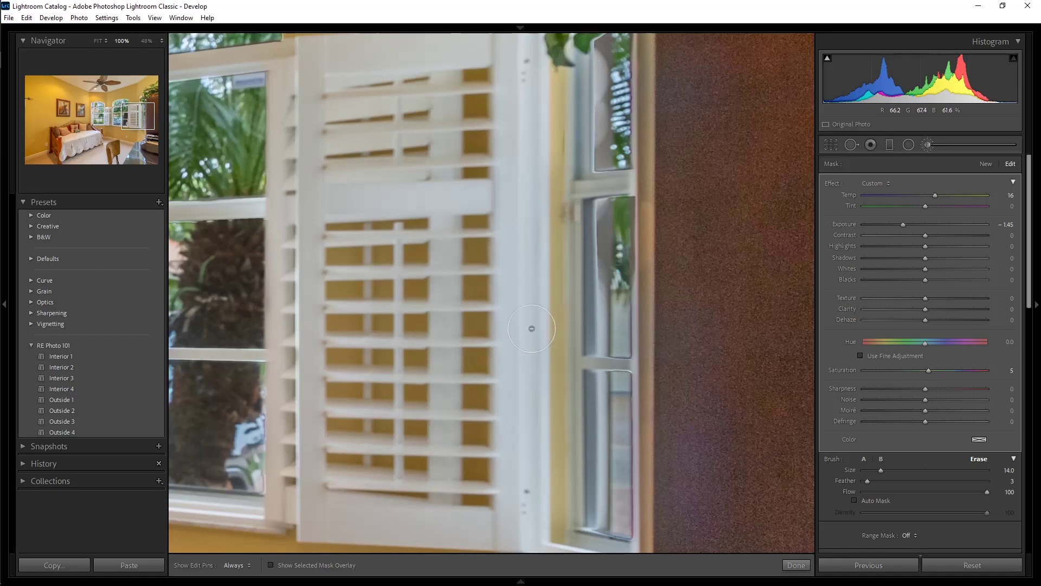
scroll(559, 529, up, 5)
drag(559, 528, 588, 534)
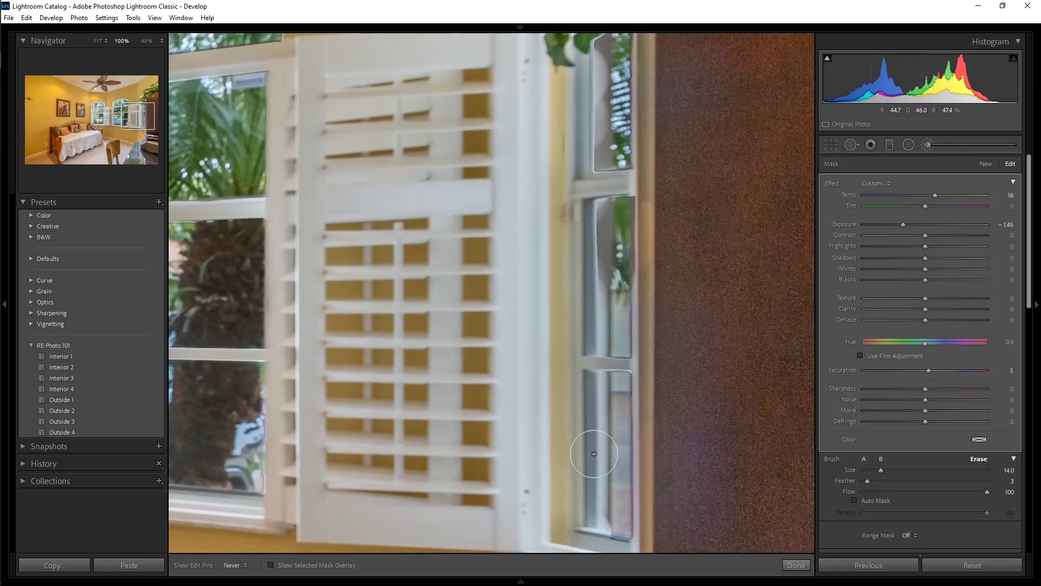
key(h)
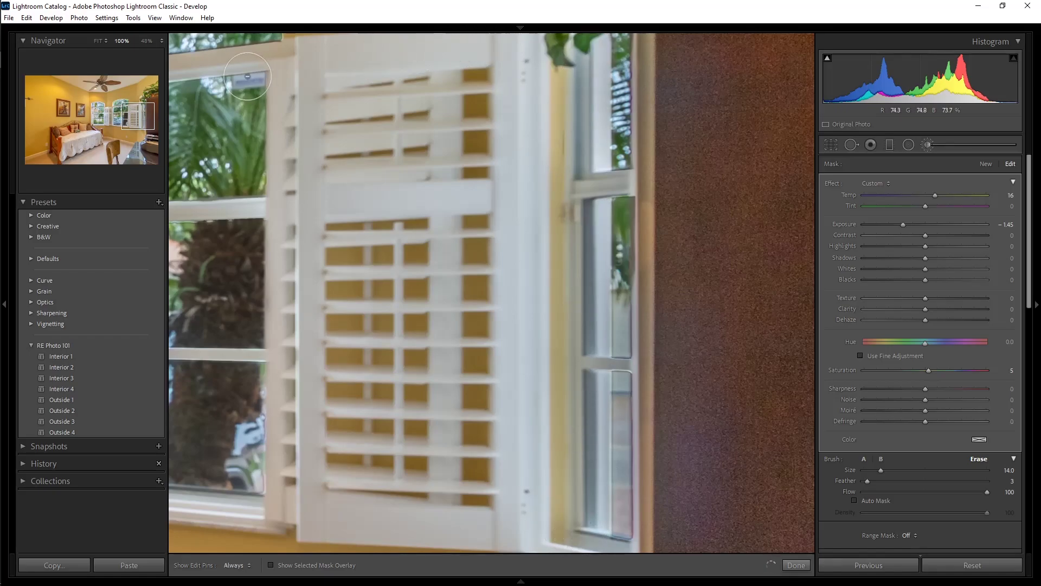
key(h)
Set the window mask's exposure to −0.85 while viewing the whole photo, and close the Adjustment Brush.
click(98, 41)
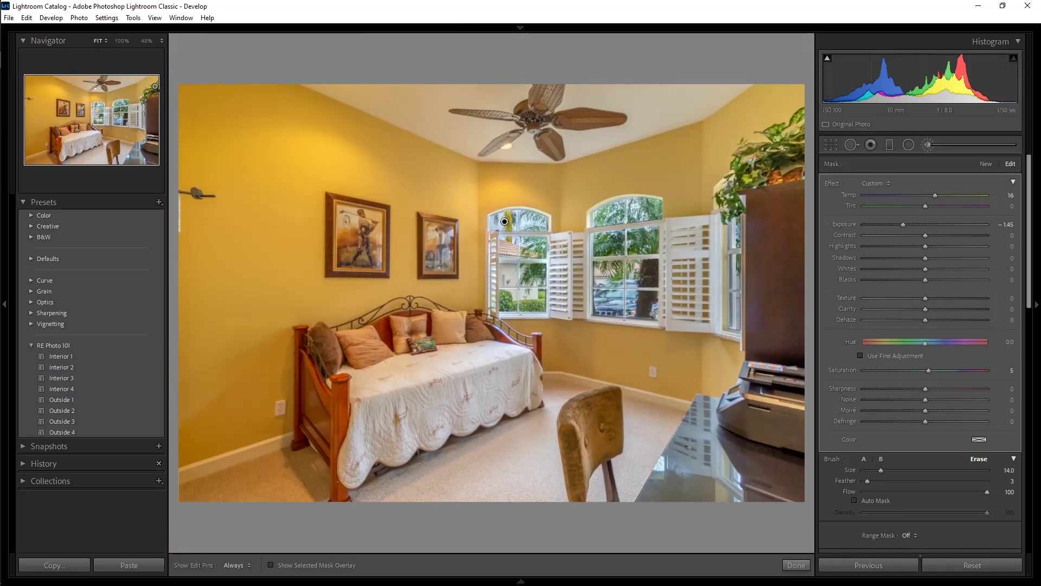
key(k)
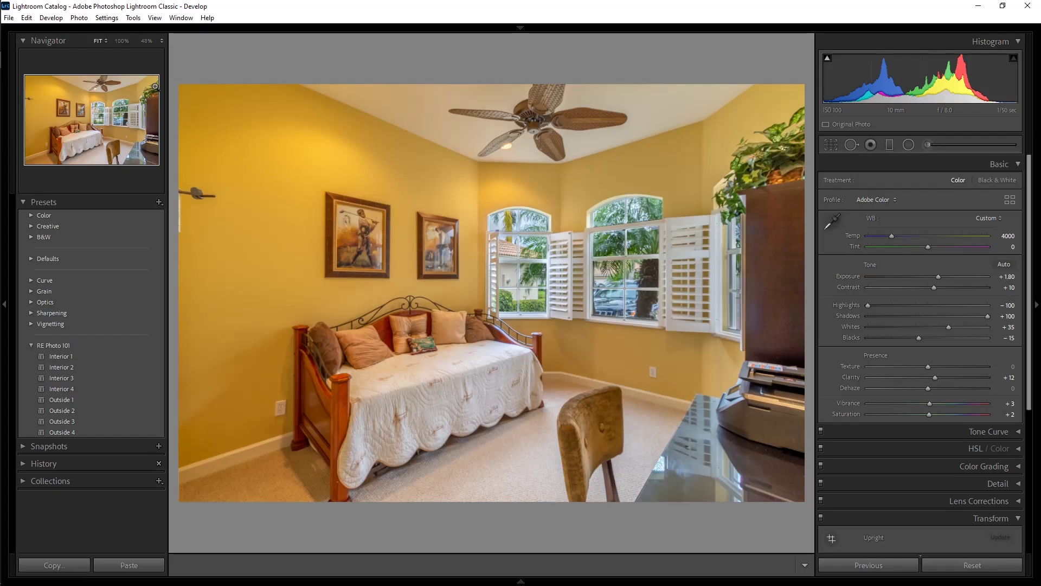
key(k)
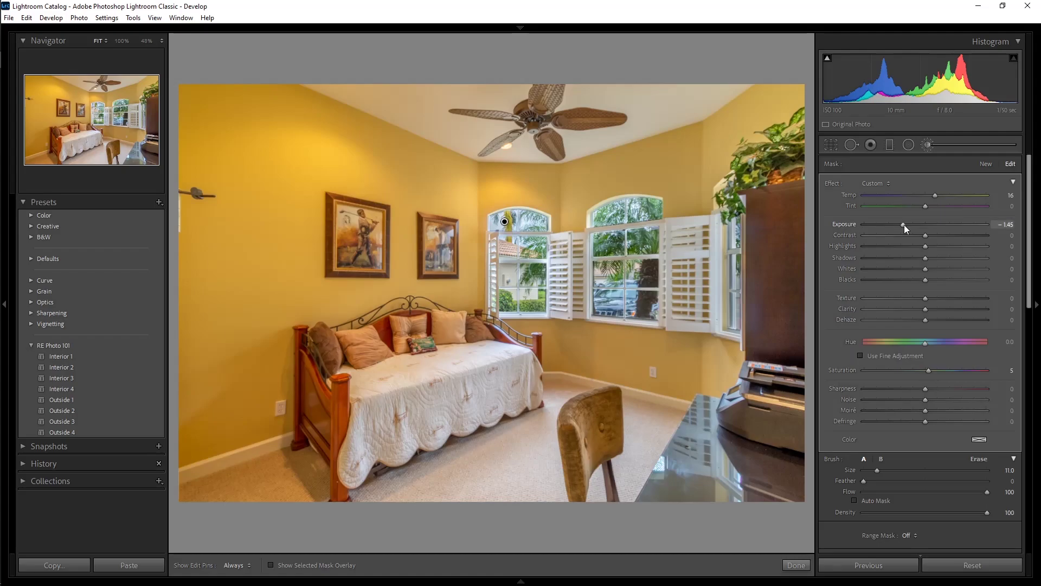
key(Up)
key(Up)
key(Up)
key(Up)
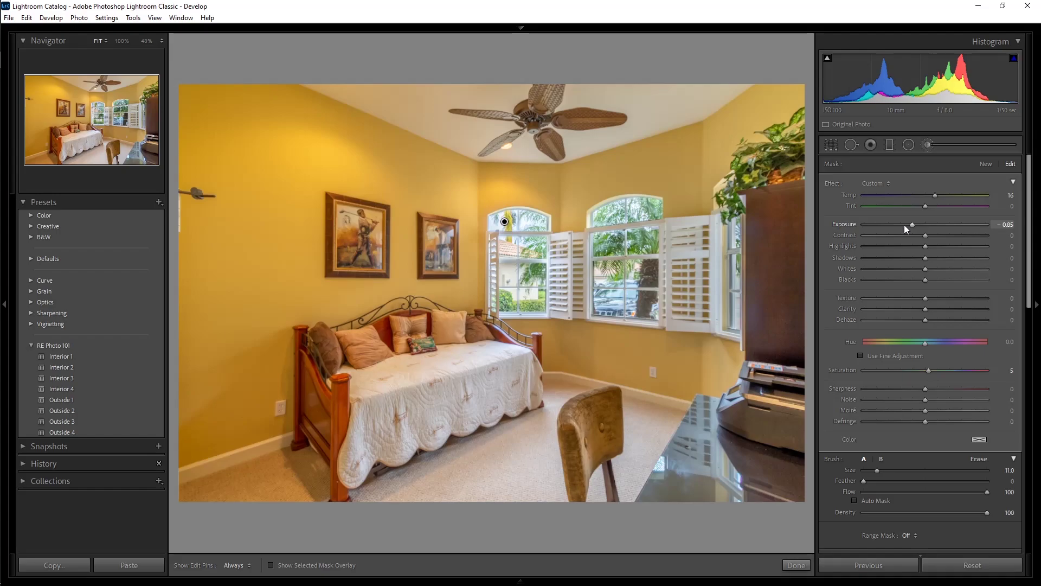
key(k)
key(l)
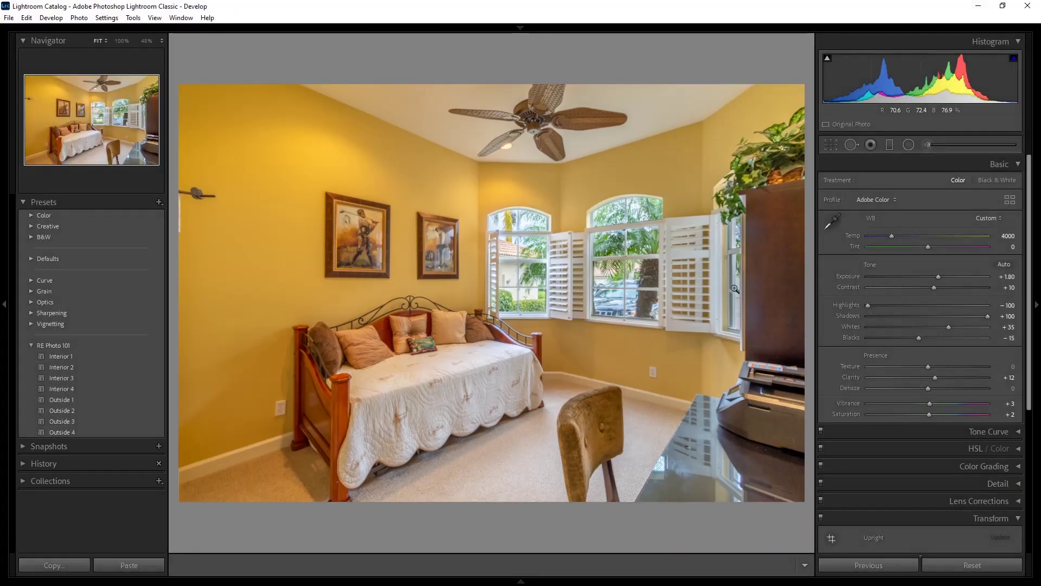
Return to the Library grid, review the edited photos and open the bedroom photo with the wooden dresser in Develop.
key(g)
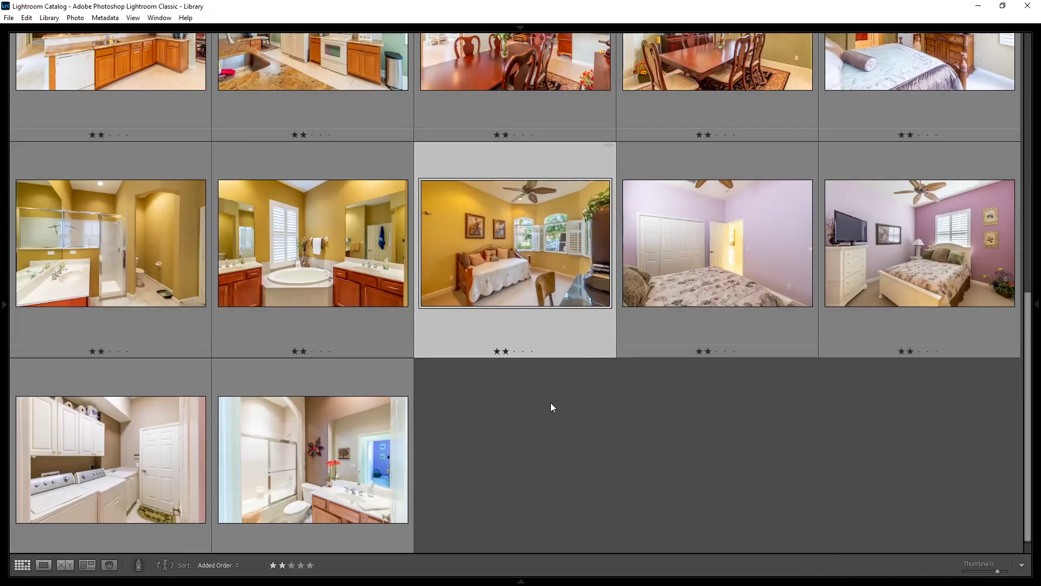
scroll(551, 402, up, 2)
scroll(552, 406, up, 5)
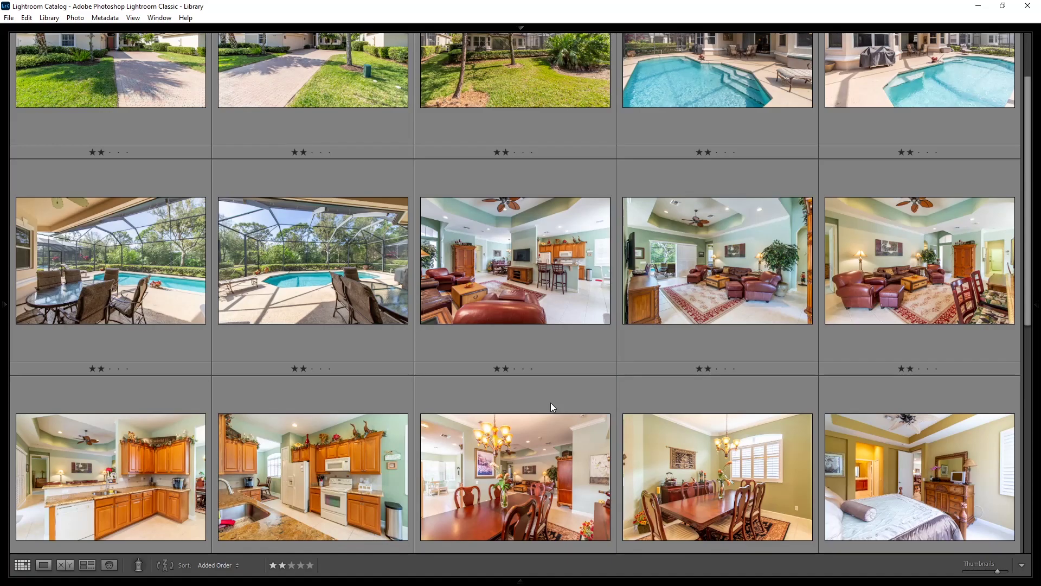
scroll(551, 402, up, 1)
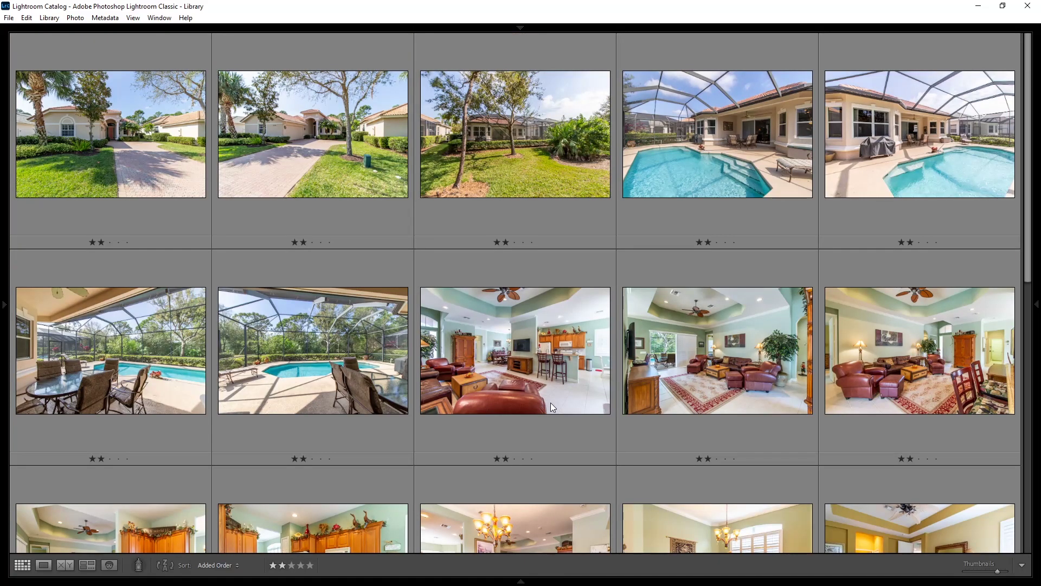
scroll(551, 403, down, 3)
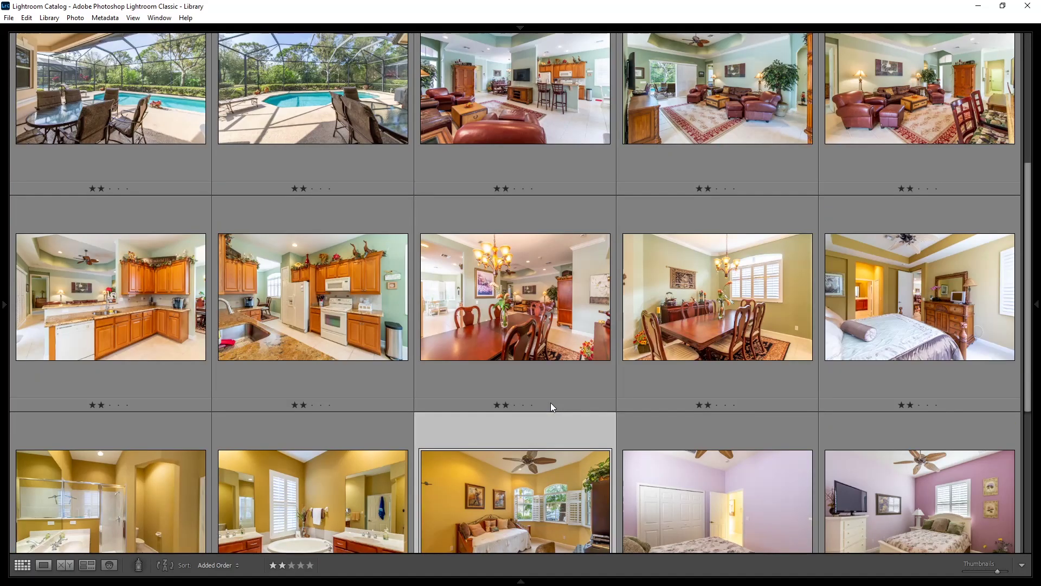
click(899, 272)
double_click(898, 272)
key(d)
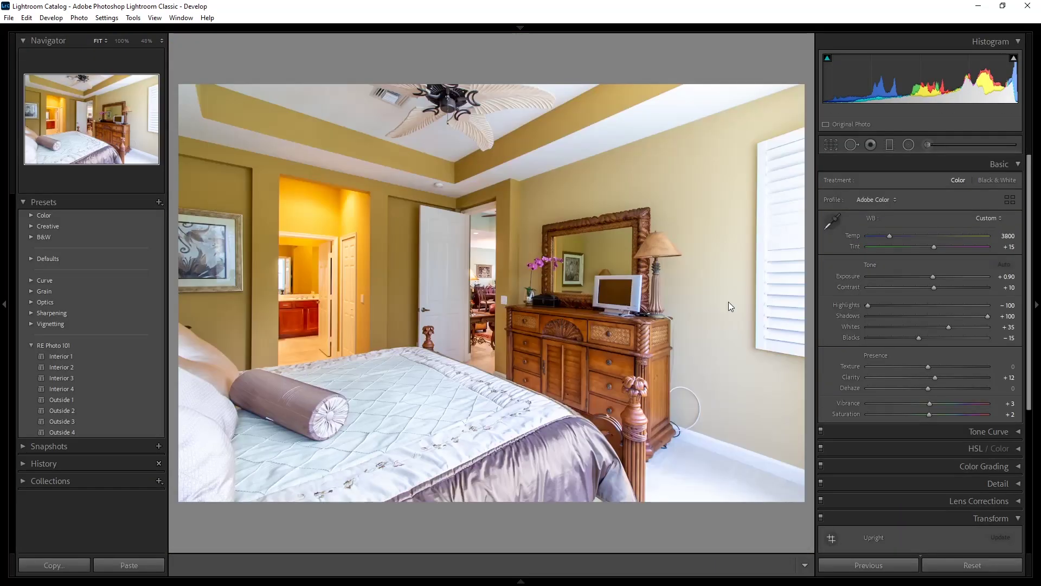
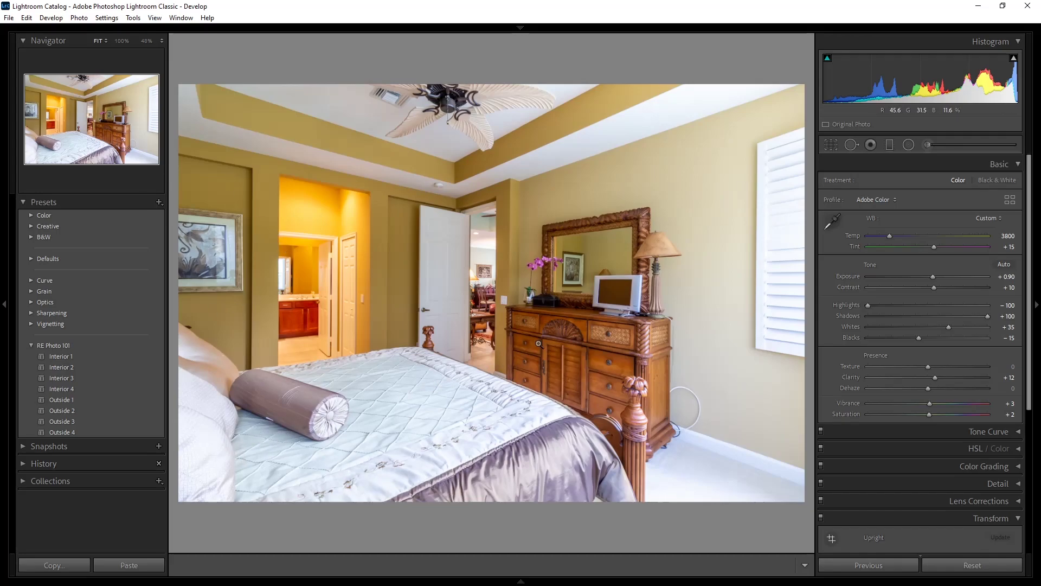
Open the Adjustment Brush with exposure 4.00, reset its temperature to 0, and set size 36, feather 100 and flow 6.
key(k)
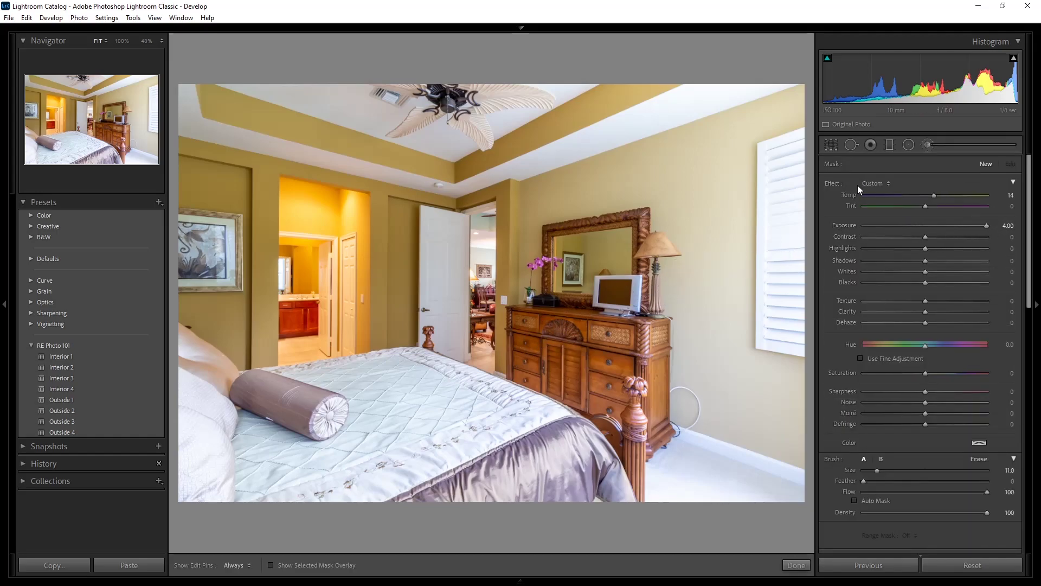
double_click(853, 483)
scroll(566, 411, up, 5)
scroll(566, 410, up, 1)
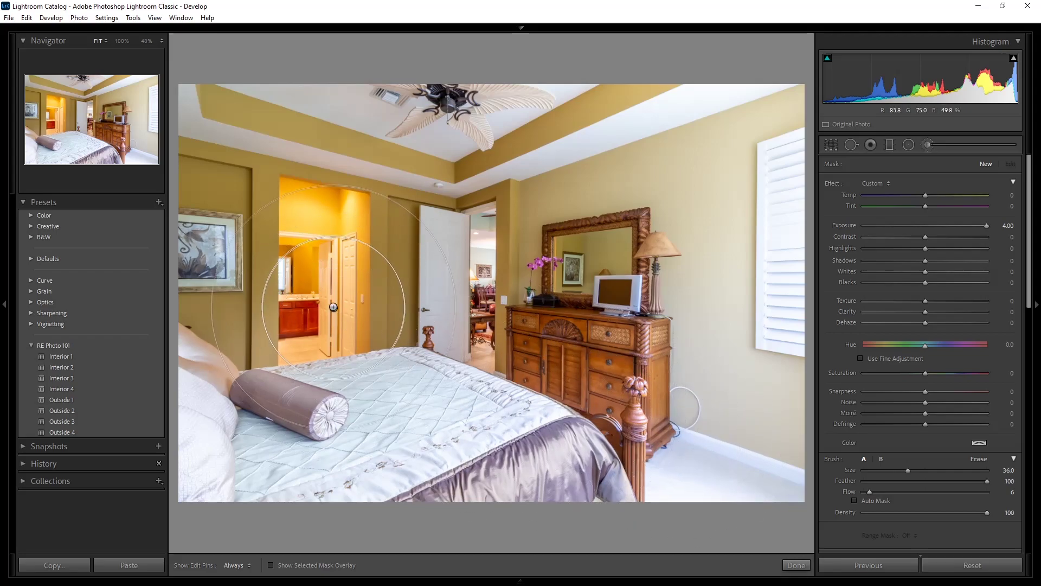
Paint brightening strokes over the dark back wall, the area around the white door, and the dresser and mirror, with the edit pins hidden.
drag(234, 320, 229, 158)
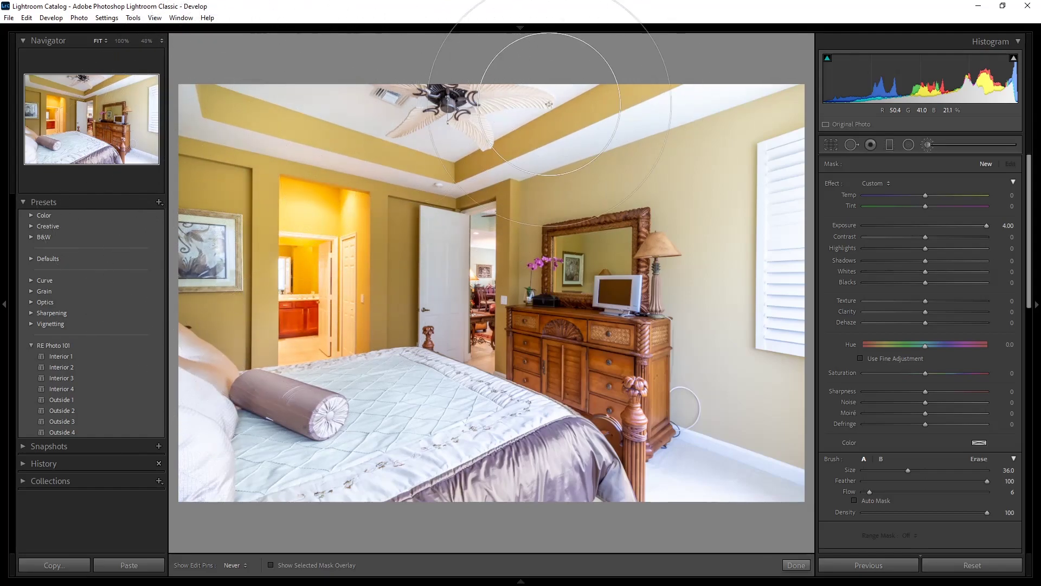
scroll(407, 330, down, 1)
mouse_move(408, 328)
mouse_down()
mouse_move(422, 313)
mouse_move(437, 284)
mouse_move(395, 341)
mouse_move(434, 356)
mouse_up()
scroll(516, 336, down, 5)
drag(515, 337, 583, 369)
scroll(583, 370, up, 3)
key(h)
mouse_move(551, 237)
mouse_down()
mouse_move(535, 268)
mouse_move(641, 282)
mouse_move(654, 270)
mouse_move(486, 434)
mouse_move(500, 337)
mouse_up()
key(h)
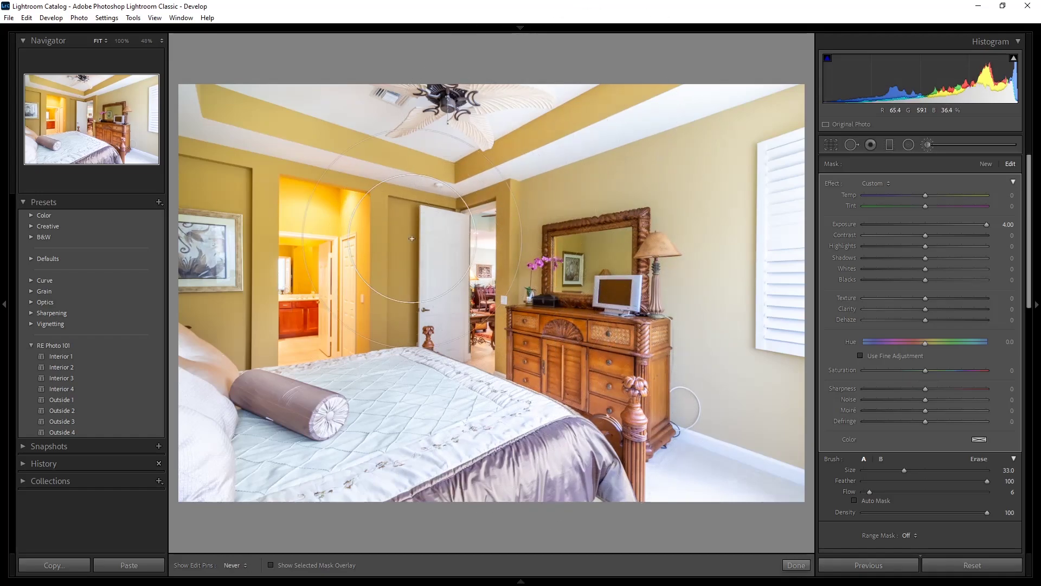
Reduce the brush to size 29 while brightening the framed picture, the back wall, the doorways and the bed.
scroll(220, 213, up, 2)
mouse_move(221, 213)
mouse_down()
mouse_move(254, 235)
mouse_move(275, 288)
mouse_move(415, 220)
mouse_move(438, 362)
mouse_up()
scroll(433, 239, down, 2)
scroll(468, 291, down, 1)
mouse_move(466, 291)
mouse_down()
mouse_move(449, 313)
mouse_move(487, 221)
mouse_move(498, 229)
mouse_move(495, 336)
mouse_move(466, 347)
mouse_up()
key(h)
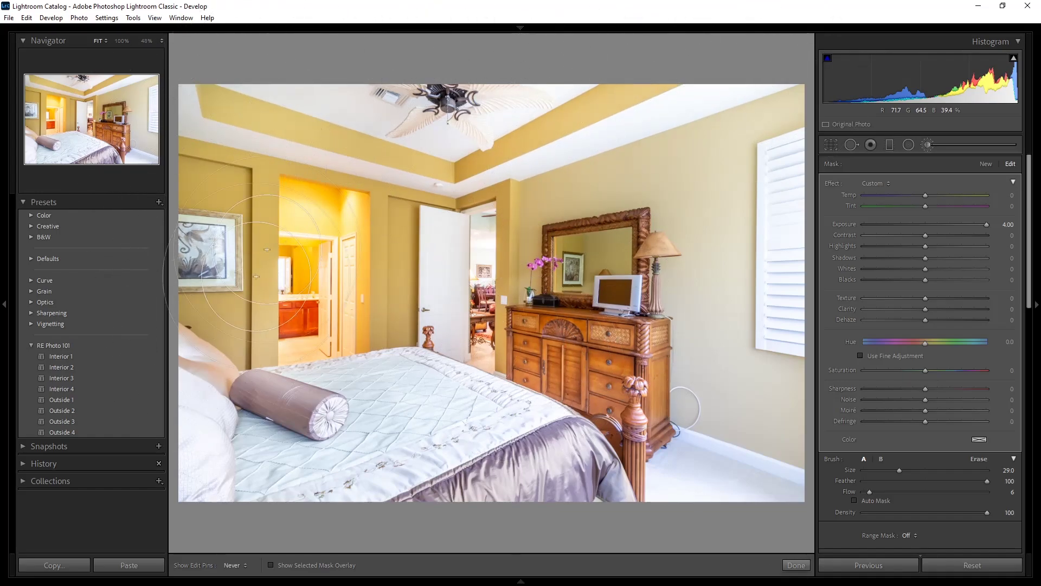
key(h)
click(385, 390)
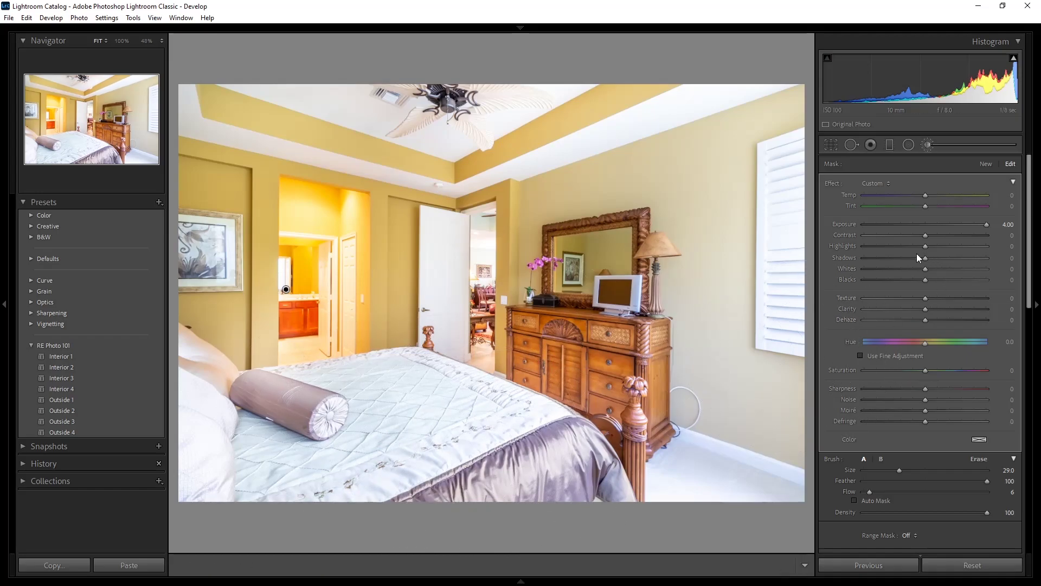
Close the Adjustment Brush and lower the bedroom photo's overall exposure to +0.50.
key(k)
drag(936, 277, 935, 277)
scroll(935, 276, down, 2)
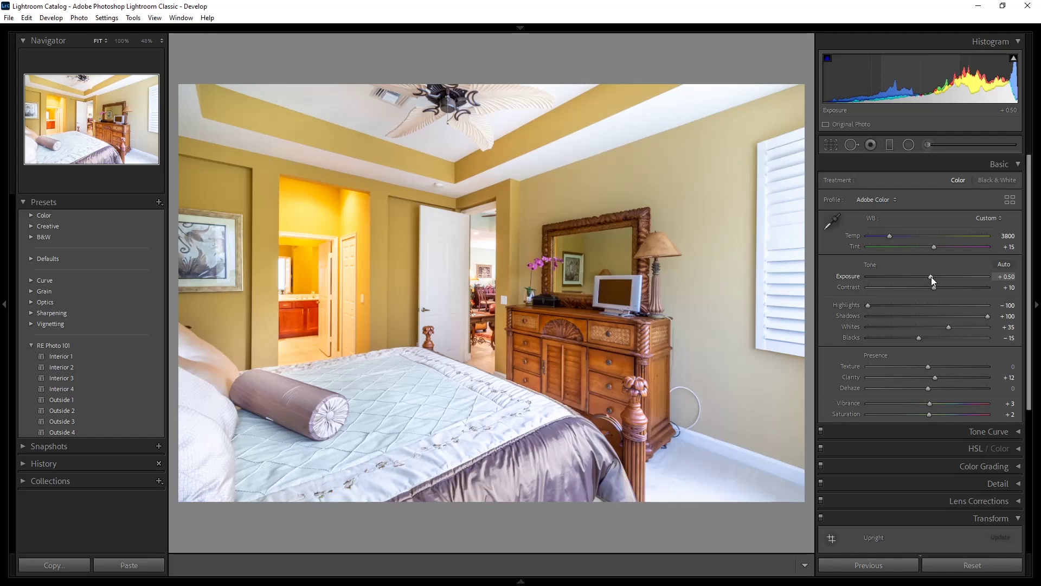
Reopen the Adjustment Brush and toggle its adjustments off and on to compare the bedroom photo with and without the brightening.
key(k)
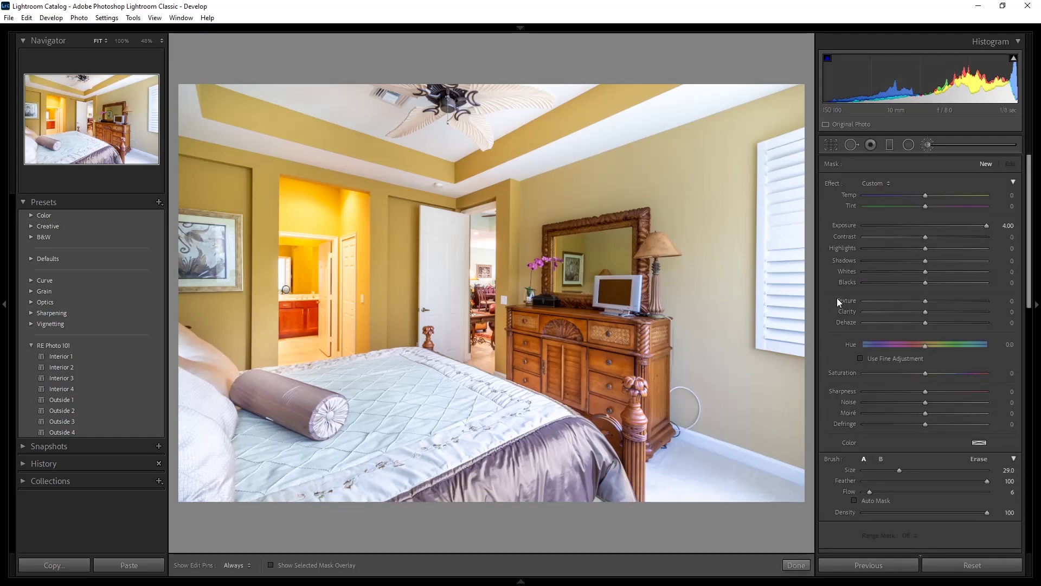
scroll(841, 331, down, 3)
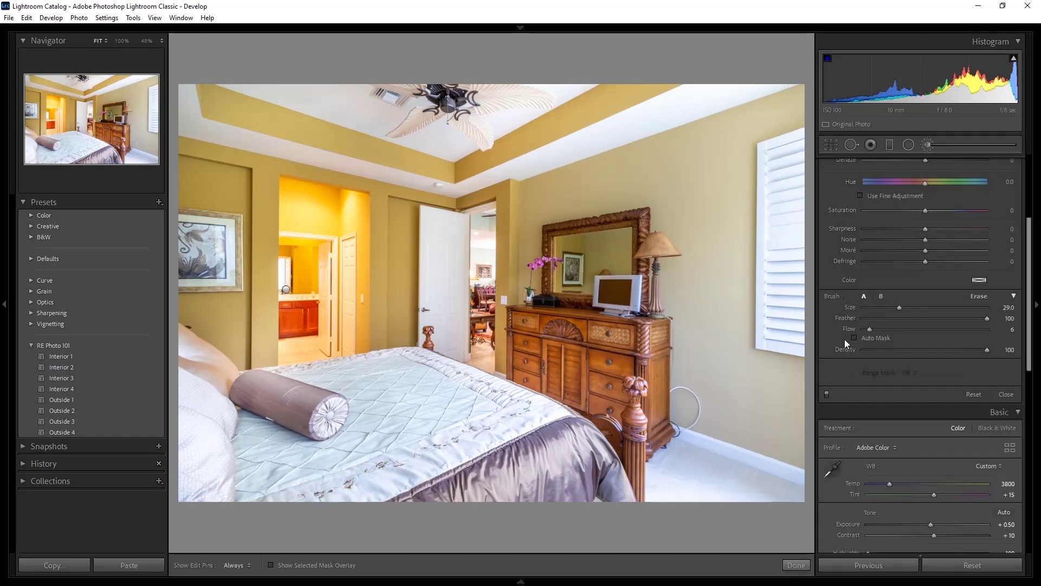
click(828, 395)
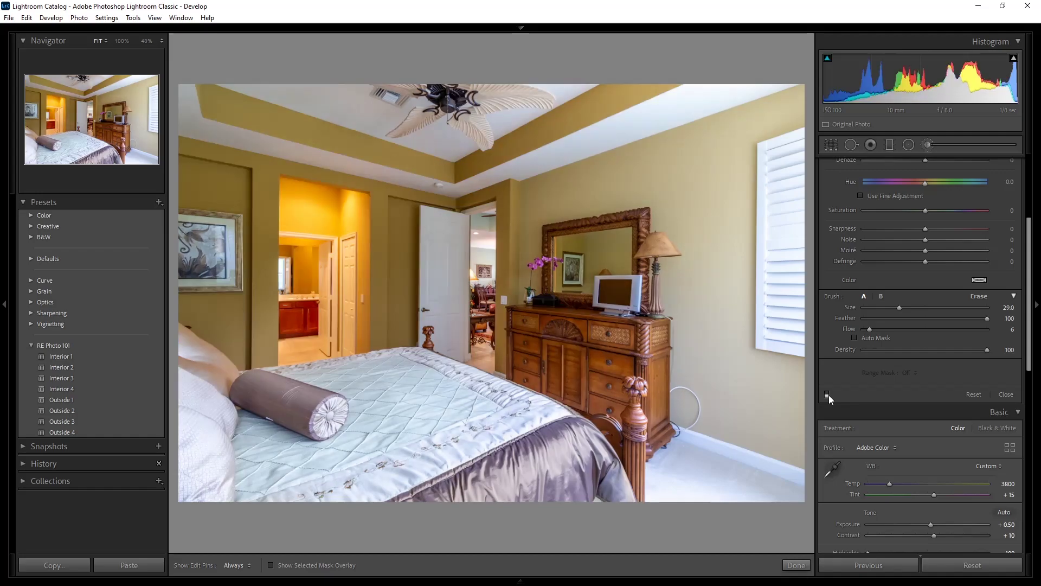
click(828, 394)
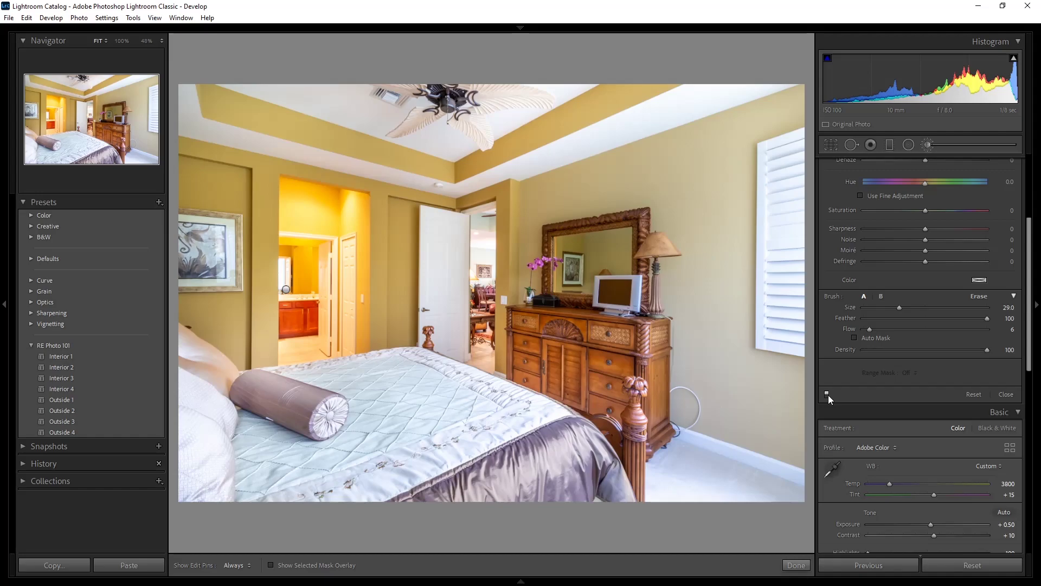
click(827, 395)
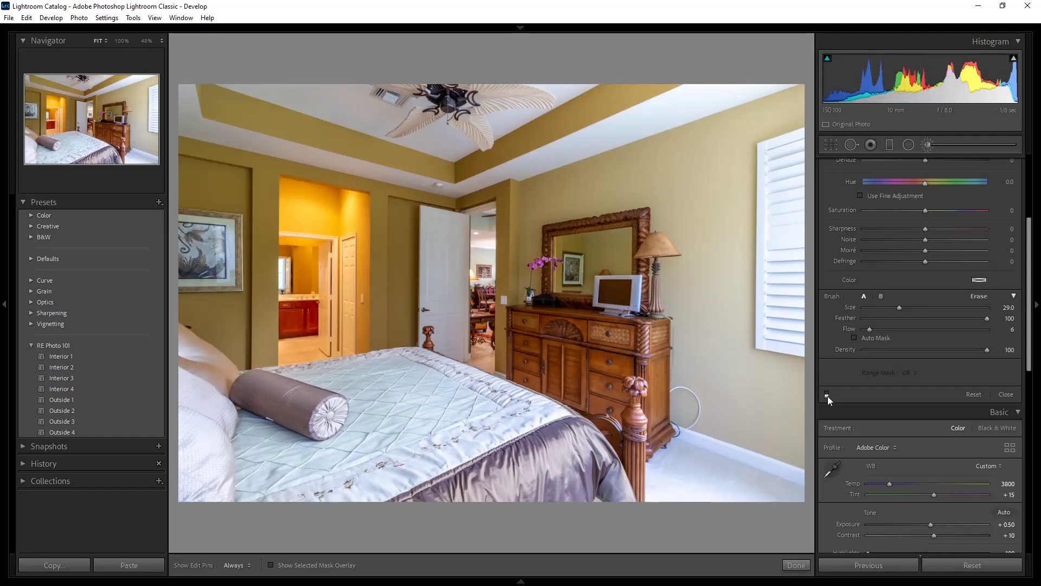
click(828, 395)
Return to the Library grid and review the whole set of edited exterior and interior photos.
key(g)
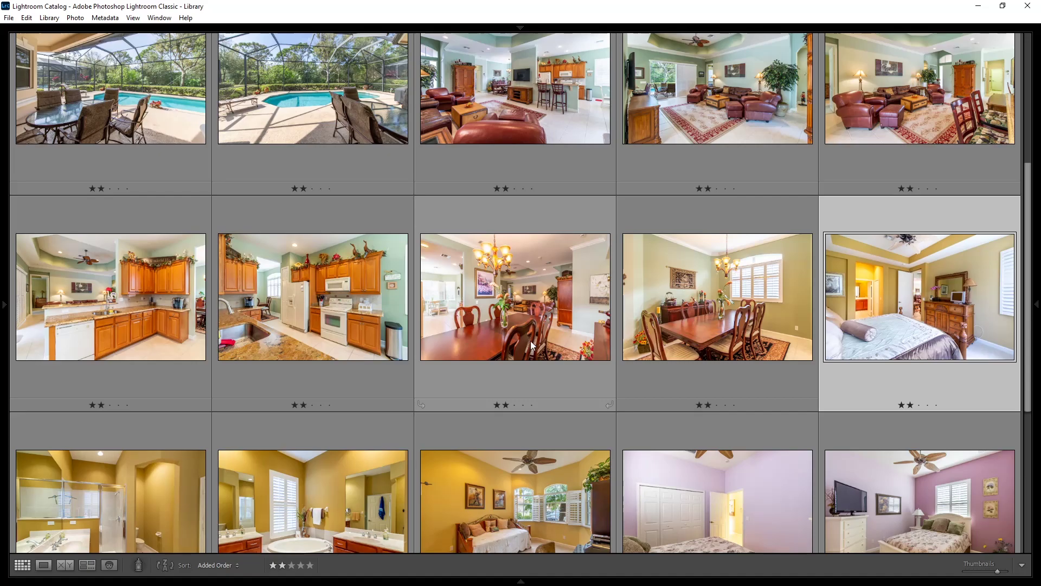
scroll(530, 345, up, 5)
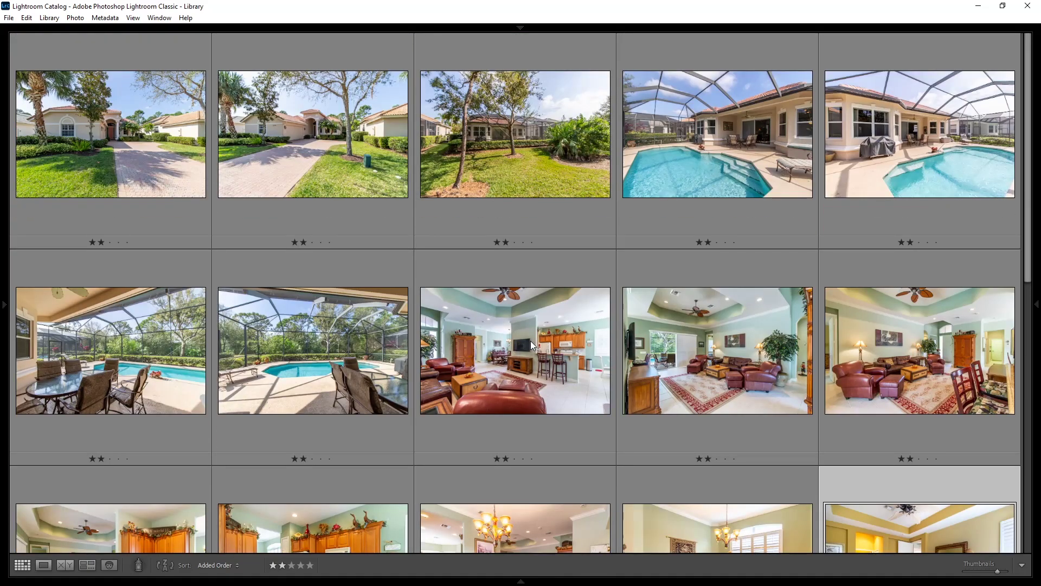
scroll(531, 342, down, 10)
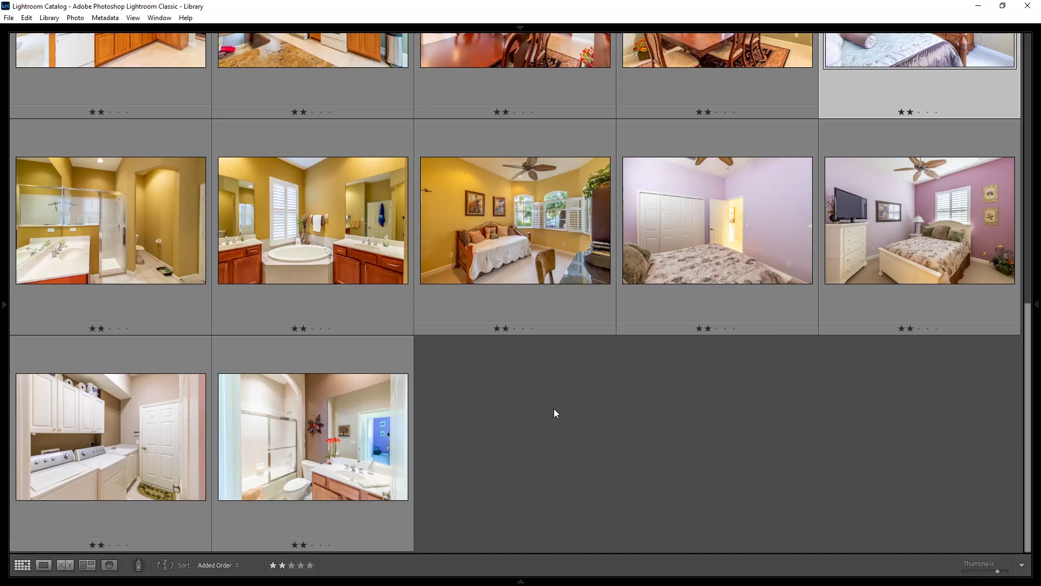
scroll(532, 421, up, 10)
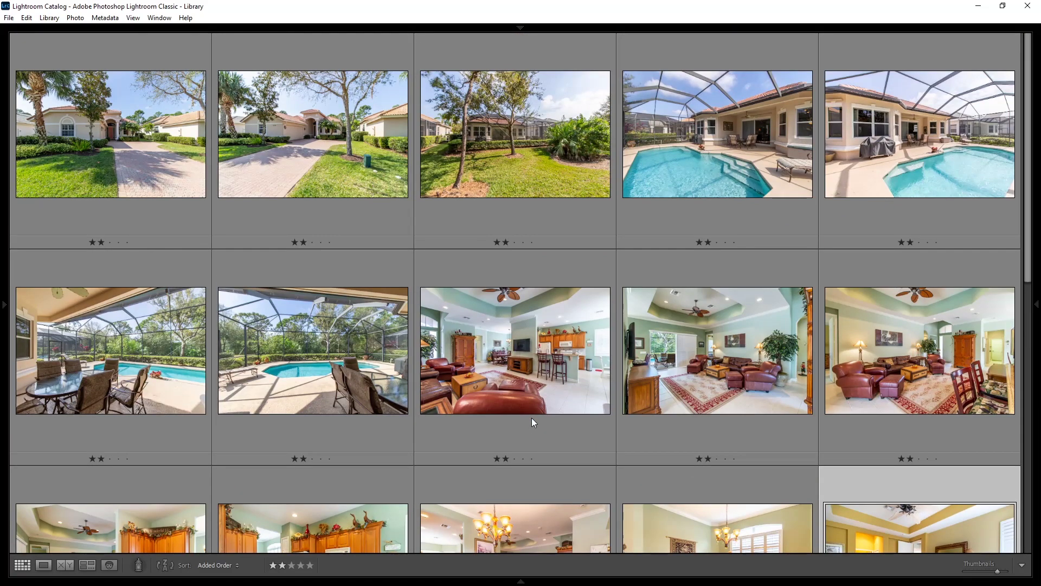
scroll(532, 420, down, 8)
scroll(531, 420, down, 2)
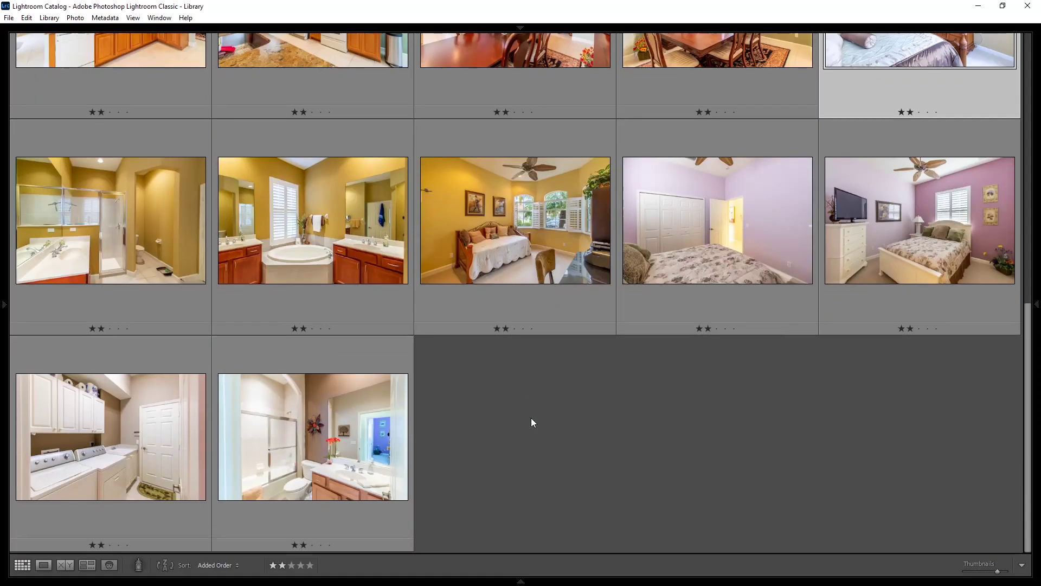